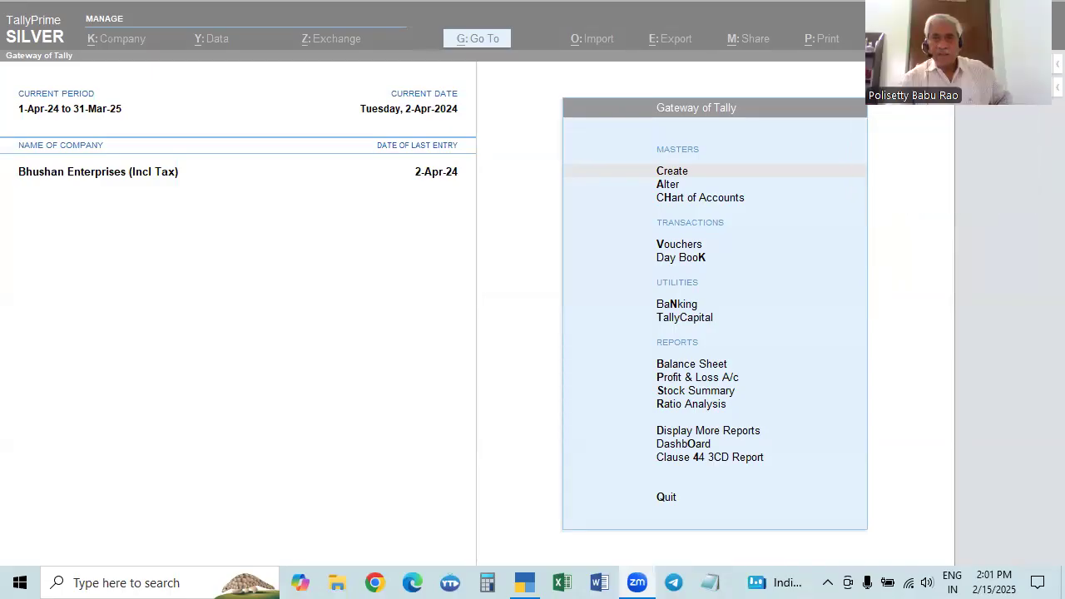
{"action": "left_click", "coordinate": [689, 249]}
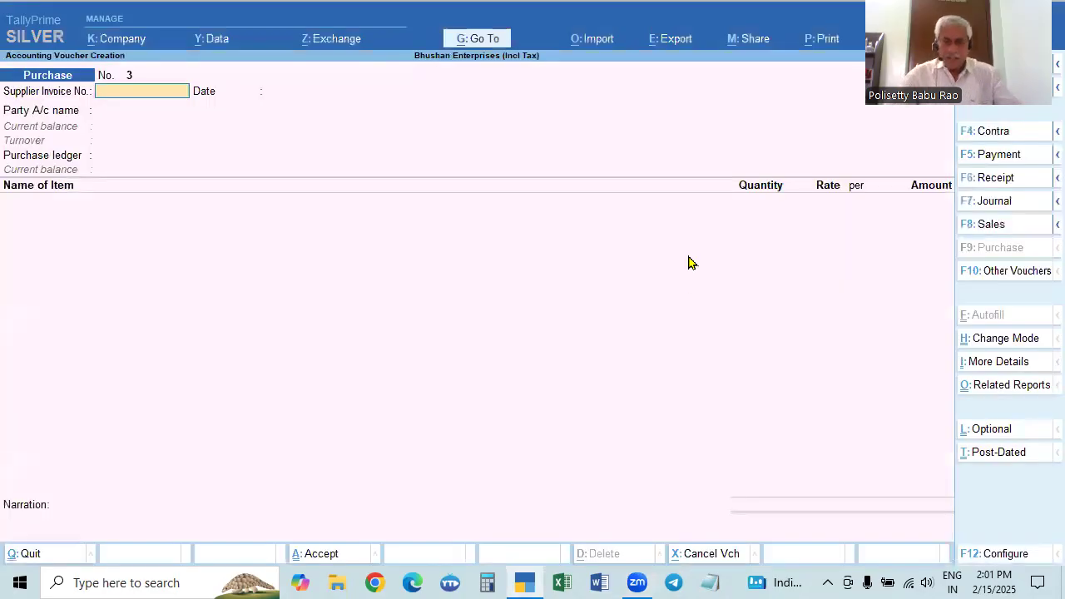
{"action": "key", "text": "Escape"}
{"action": "key", "text": "Return"}
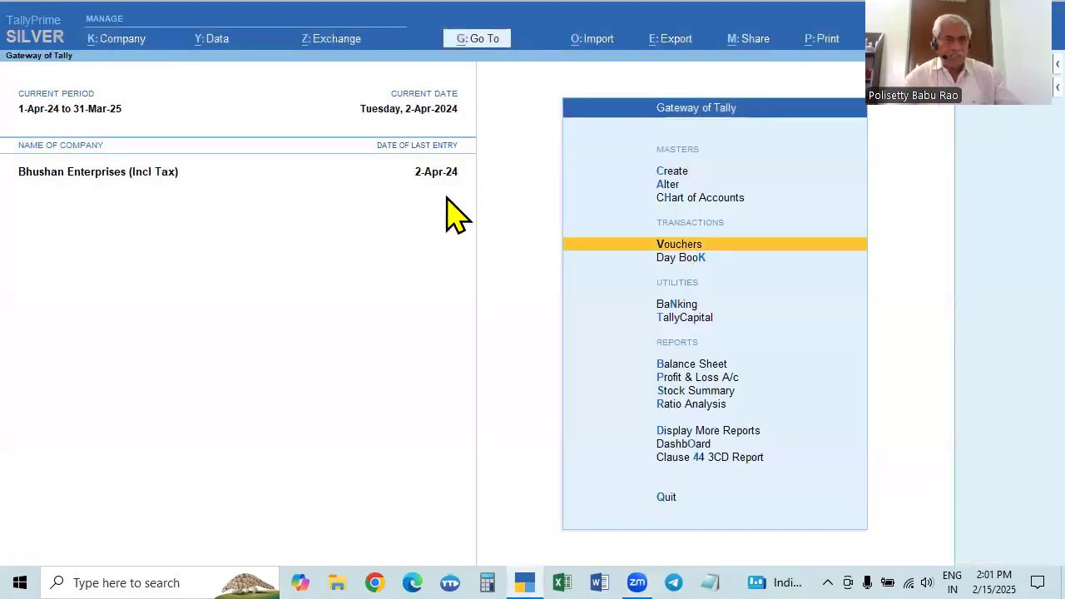
{"action": "left_click", "coordinate": [112, 38]}
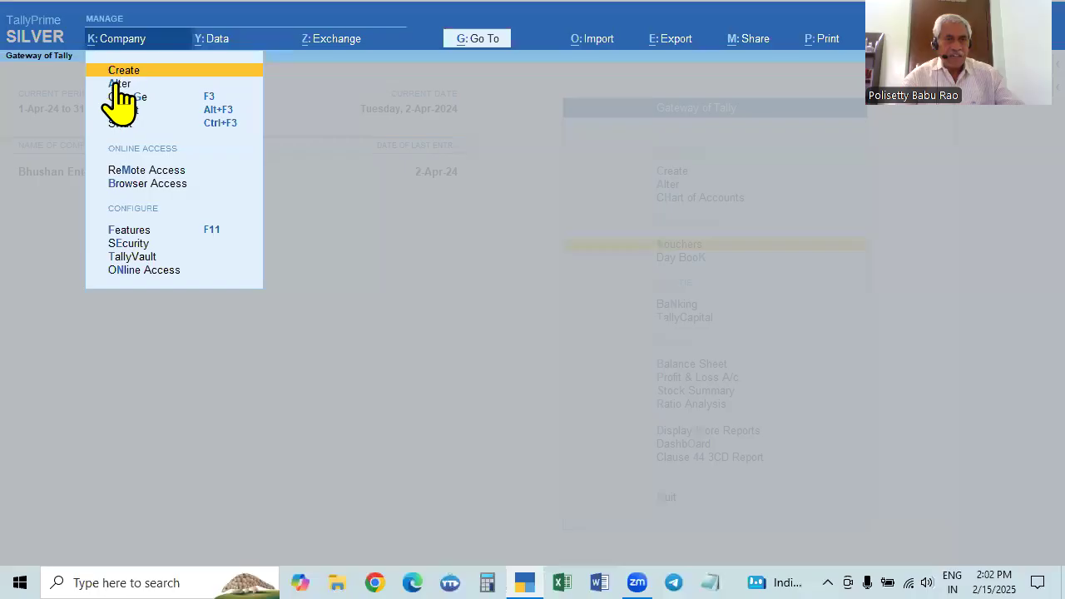
{"action": "left_click", "coordinate": [118, 85]}
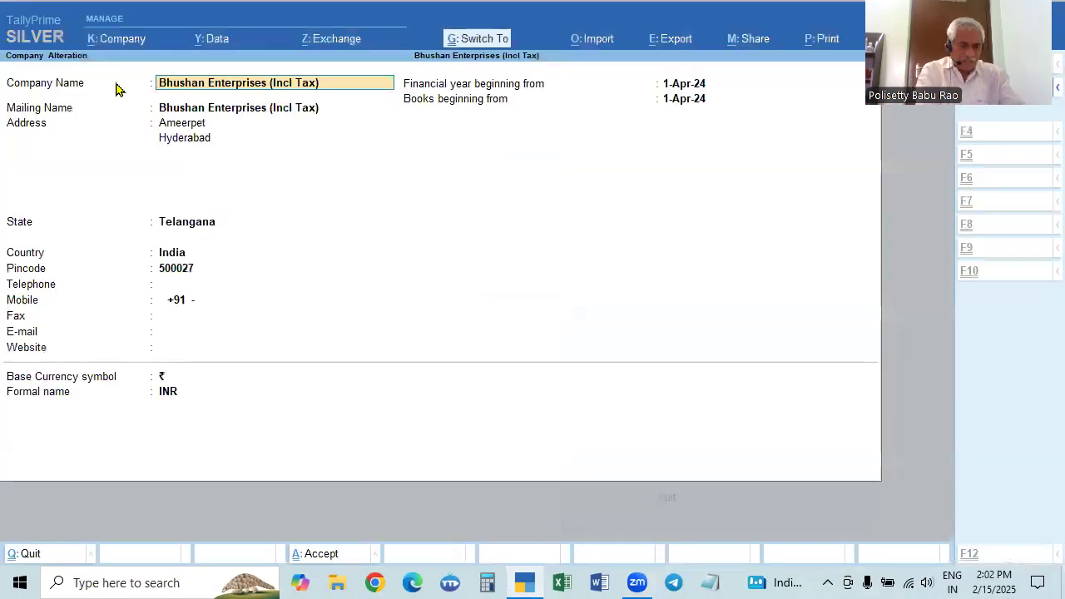
{"action": "key", "text": "Escape"}
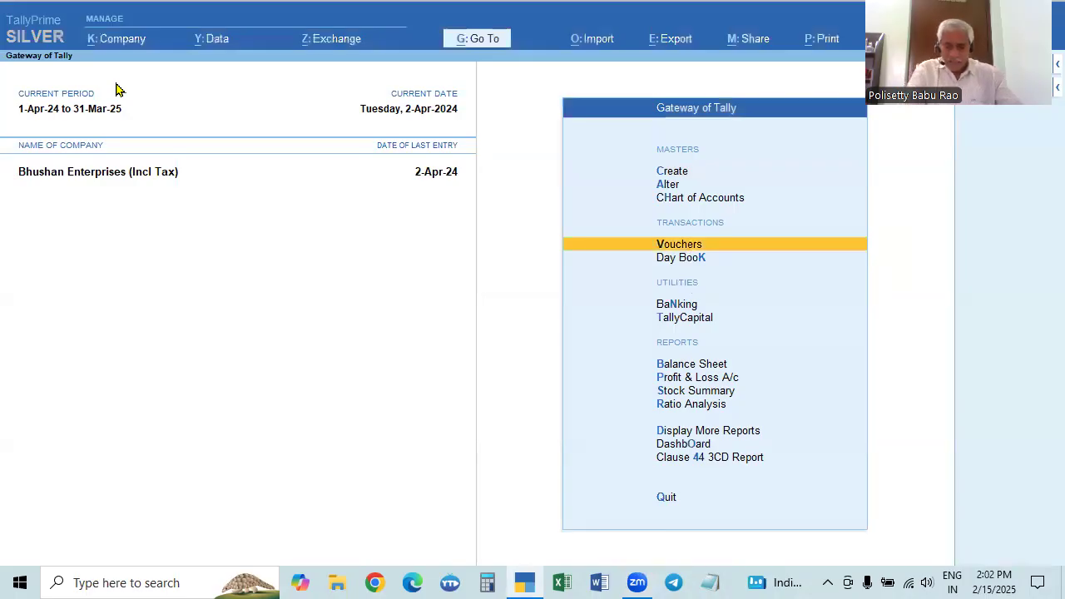
Review the company features and the GST registration details enabled for Bhushan Enterprises (Incl Tax)
{"action": "key", "text": "F11"}
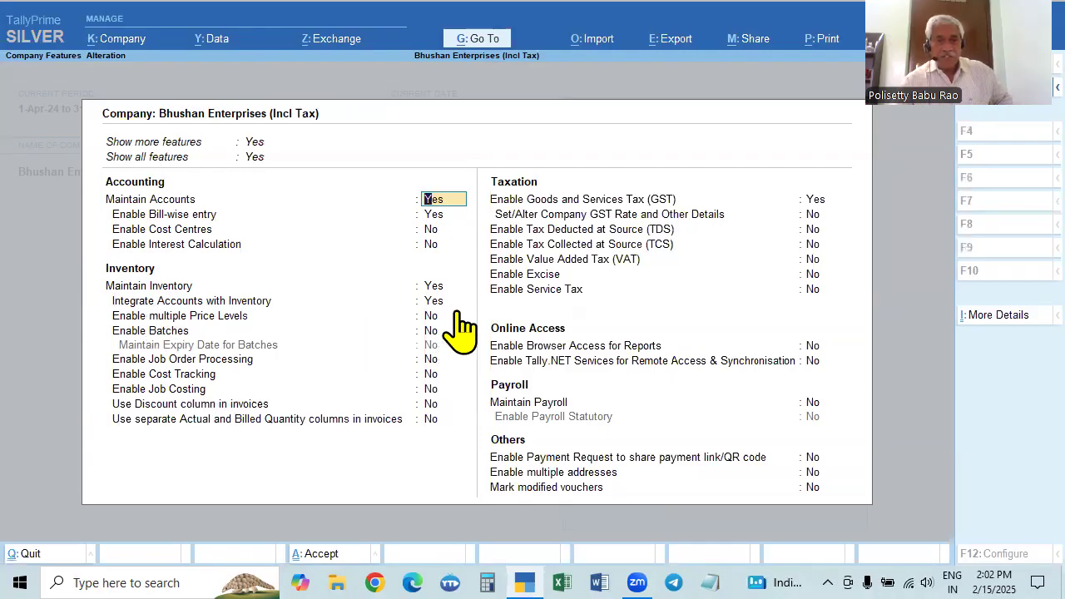
{"action": "left_click", "coordinate": [819, 201]}
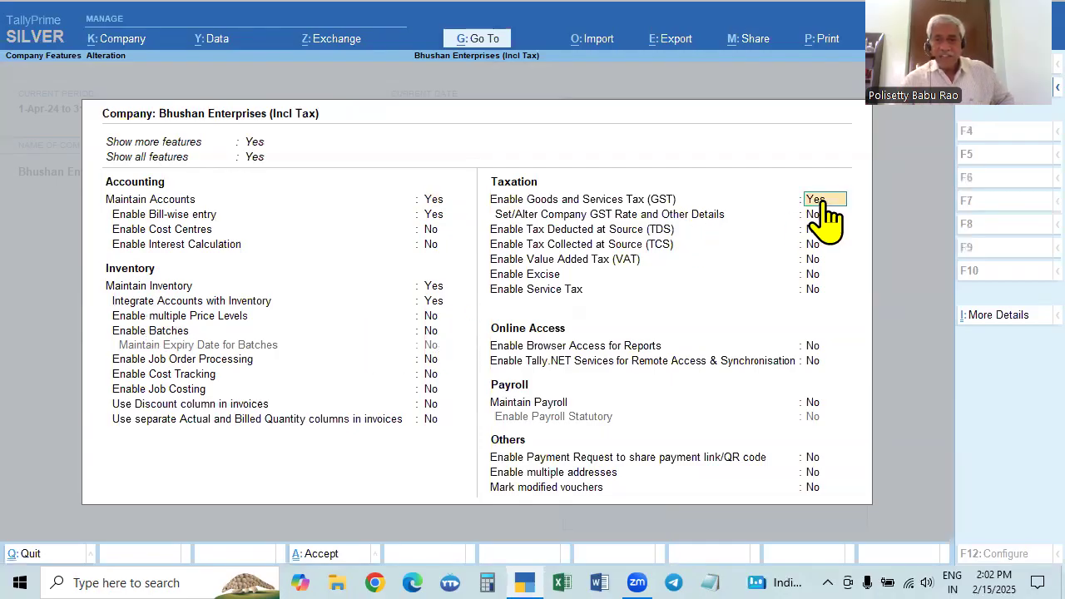
{"action": "key", "text": "Return"}
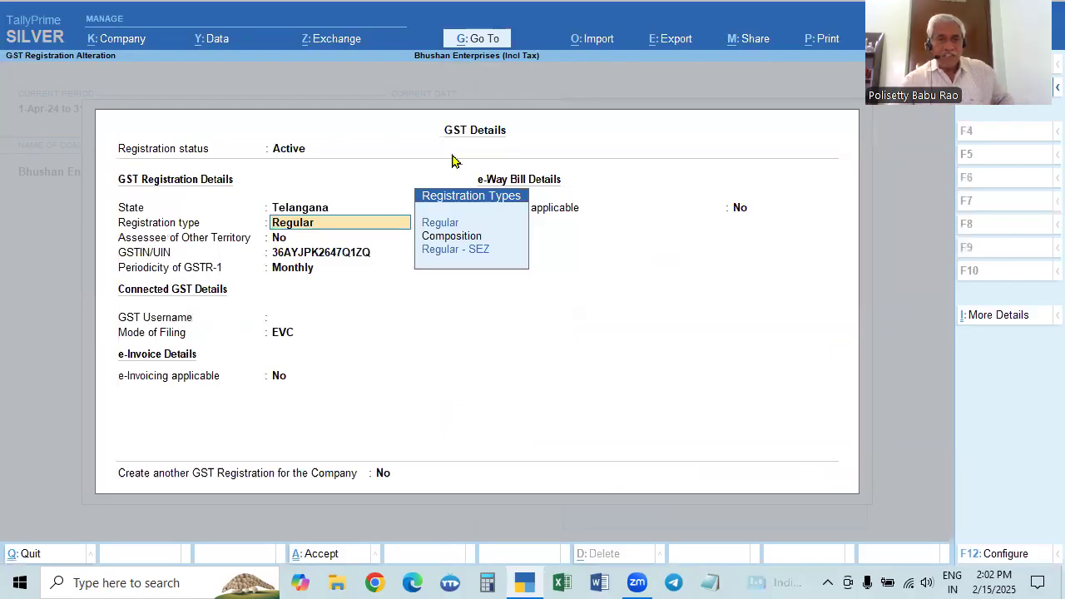
{"action": "key", "text": "ctrl+a"}
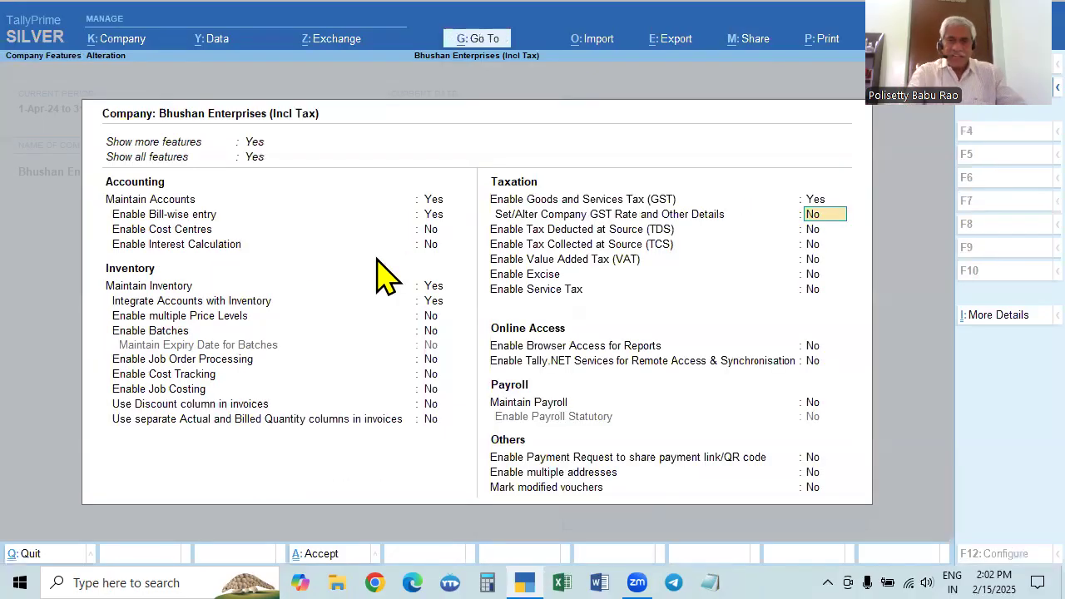
{"action": "key", "text": "ctrl+a"}
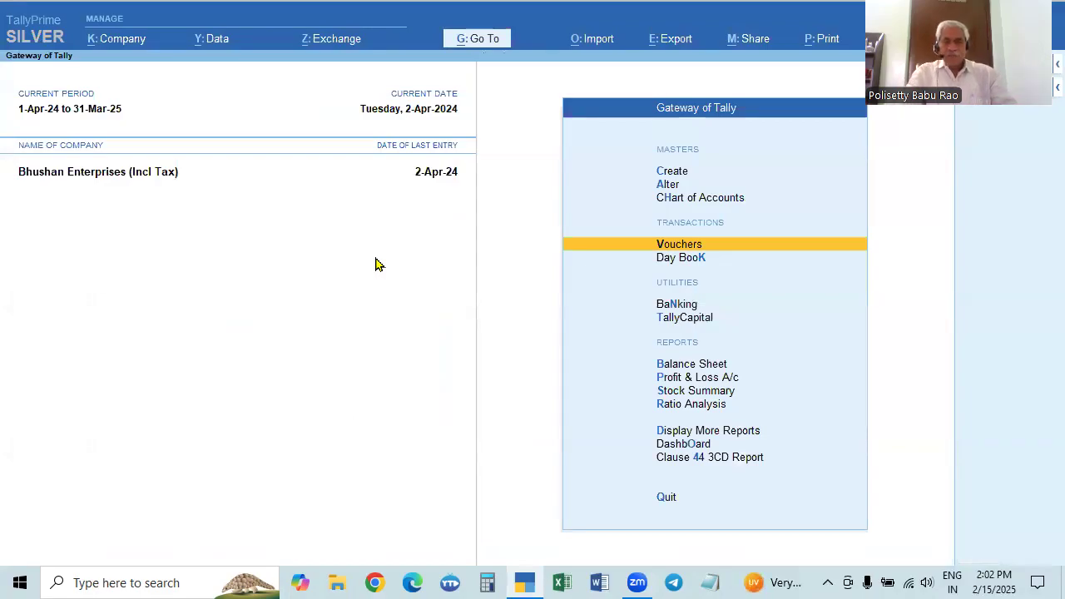
Examine the items, rates and CGST/SGST amounts of the recorded Computer World (C) purchase voucher in the Day Book
{"action": "key", "text": "Down"}
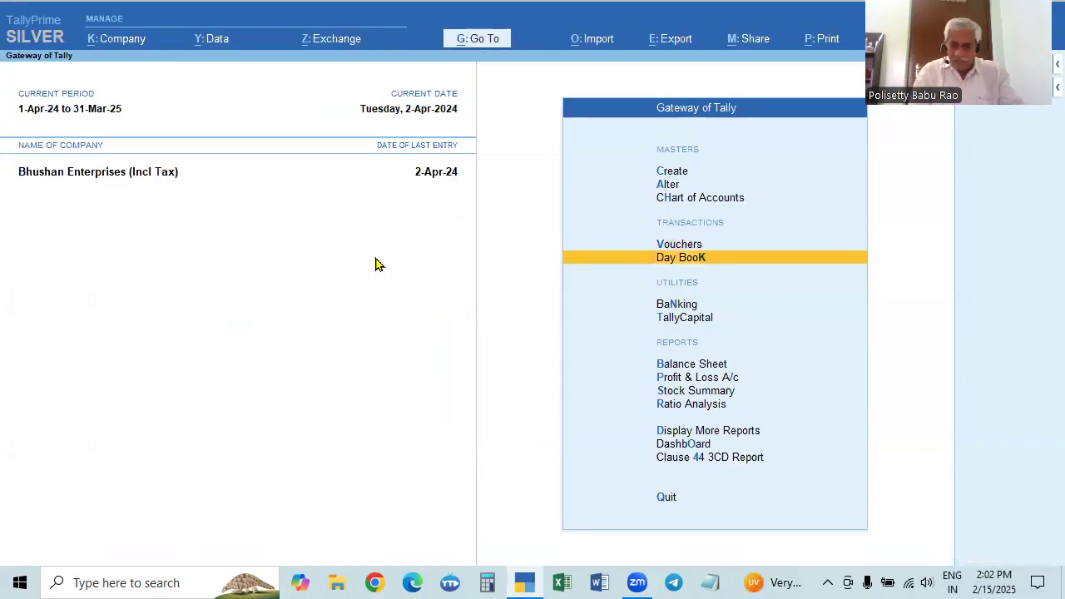
{"action": "key", "text": "Return"}
{"action": "key", "text": "Return"}
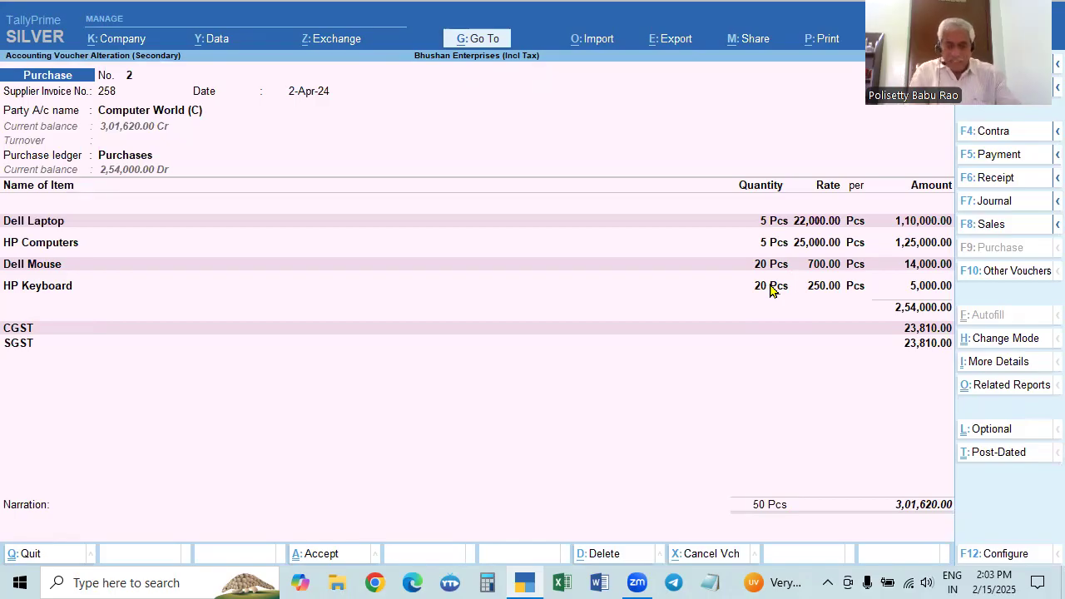
{"action": "key", "text": "Escape"}
{"action": "key", "text": "Escape"}
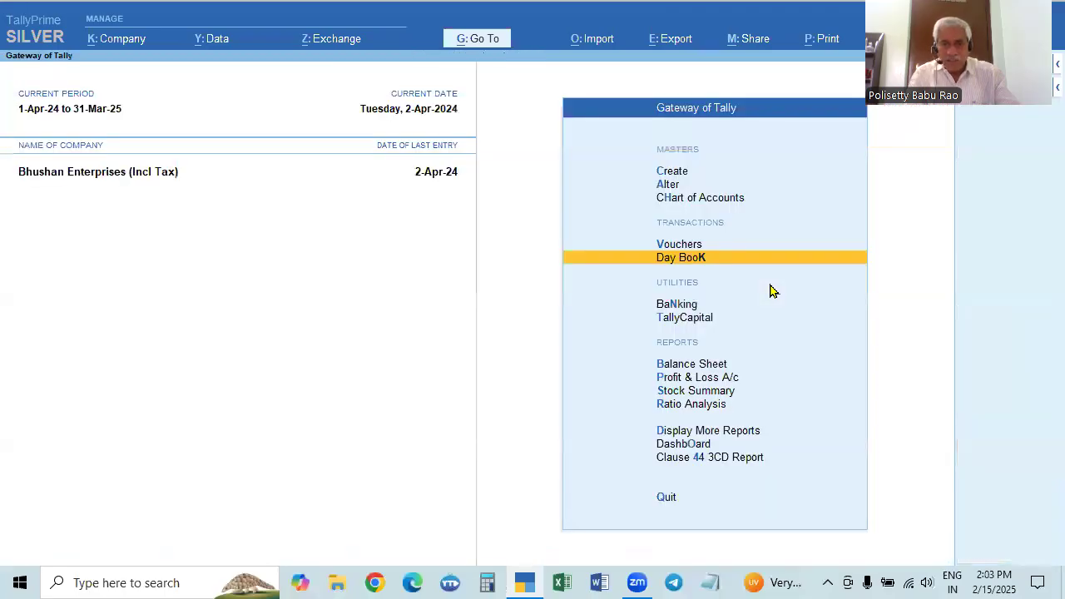
Start a new purchase voucher and set its voucher mode to Item Invoice
{"action": "key", "text": "Down"}
{"action": "key", "text": "Down"}
{"action": "key", "text": "Down"}
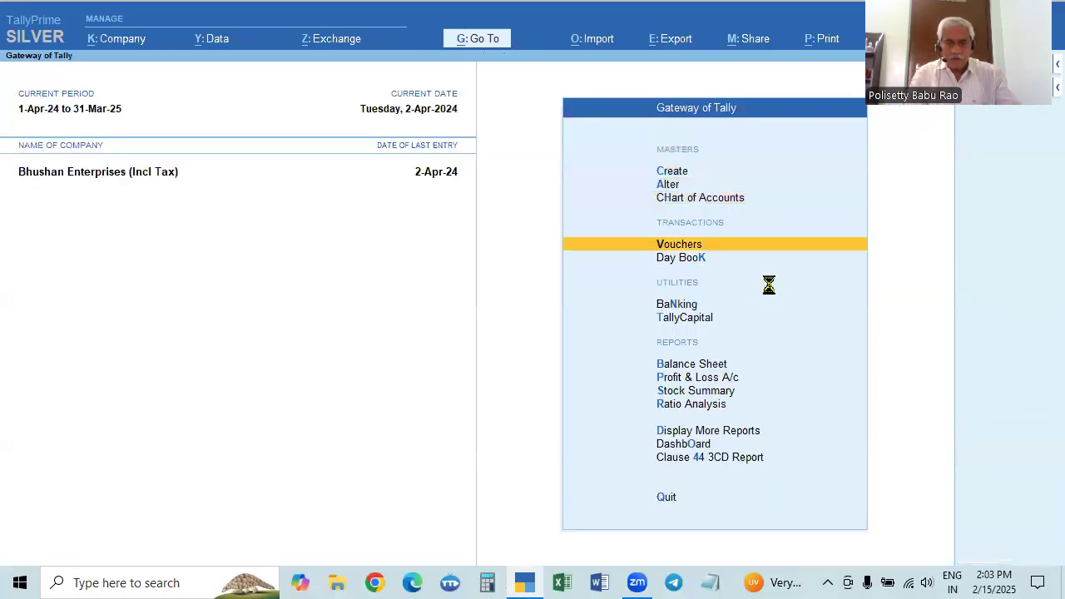
{"action": "key", "text": "Return"}
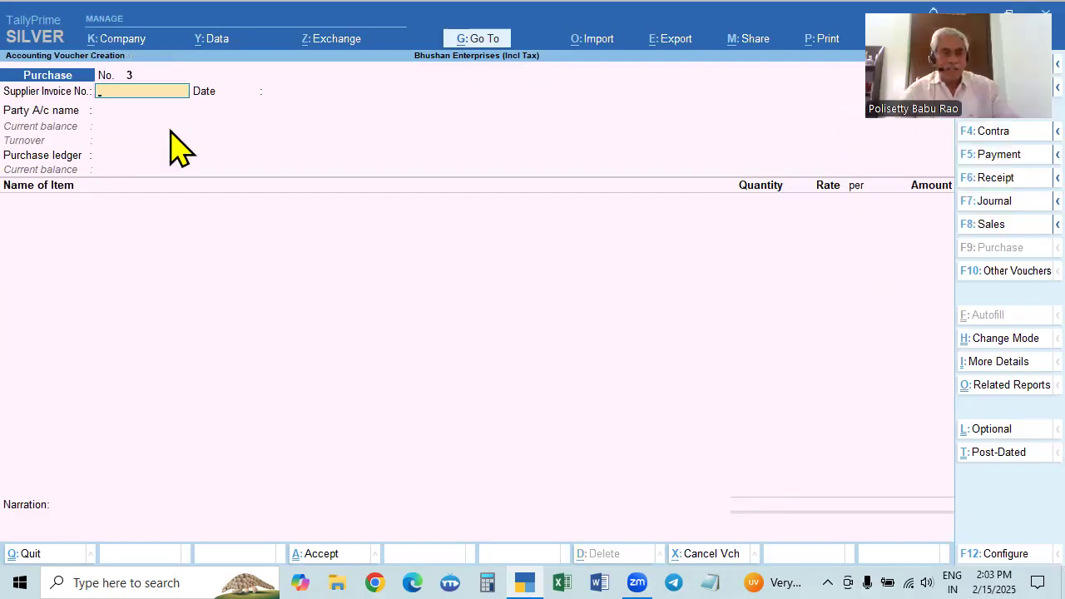
{"action": "key", "text": "alt+Tab"}
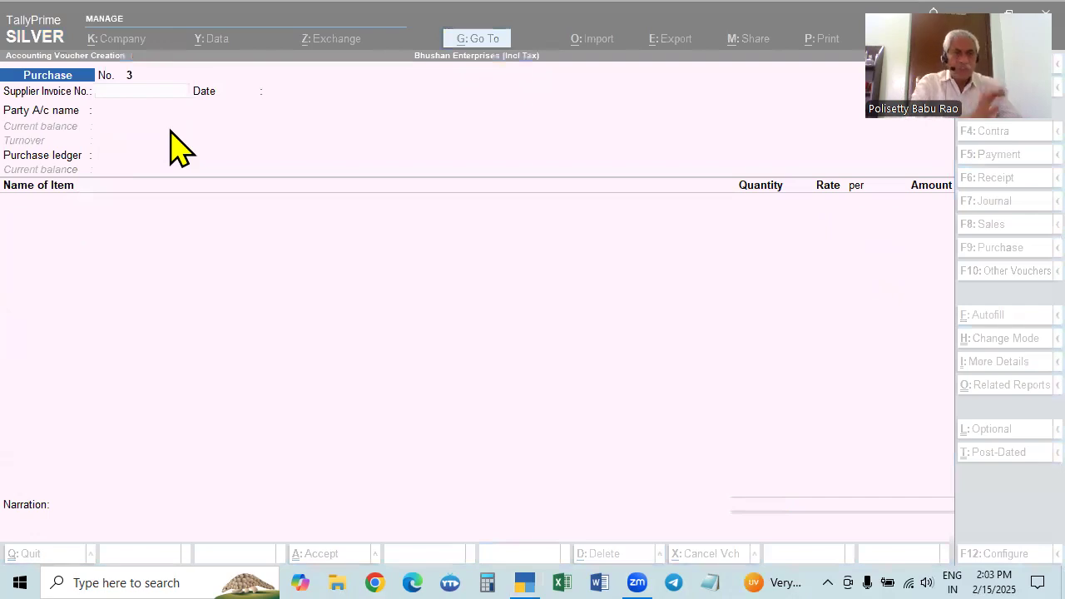
{"action": "left_click", "coordinate": [830, 423]}
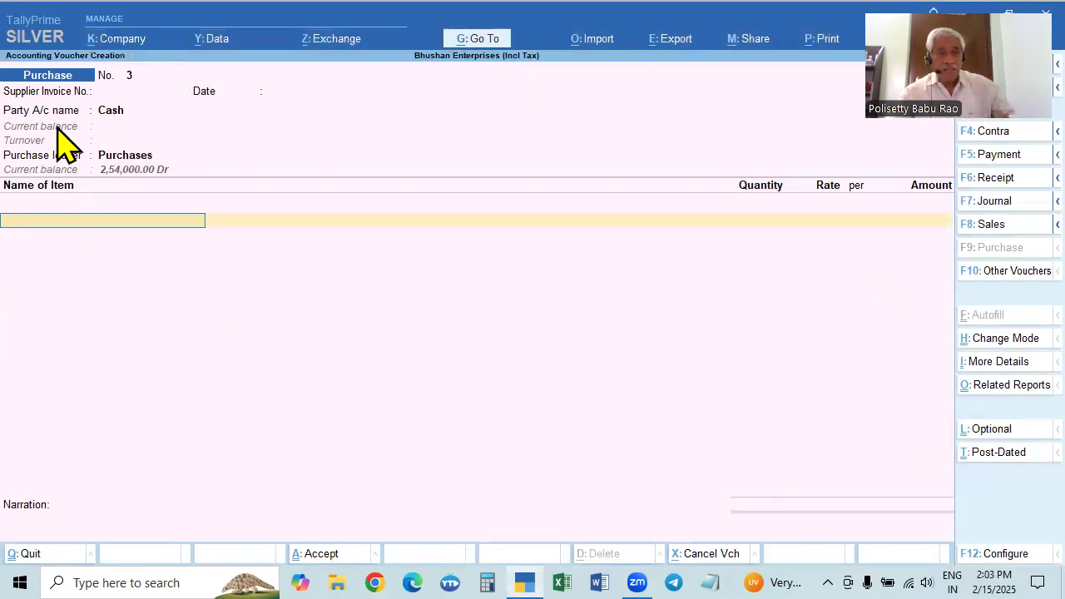
{"action": "left_click", "coordinate": [109, 111]}
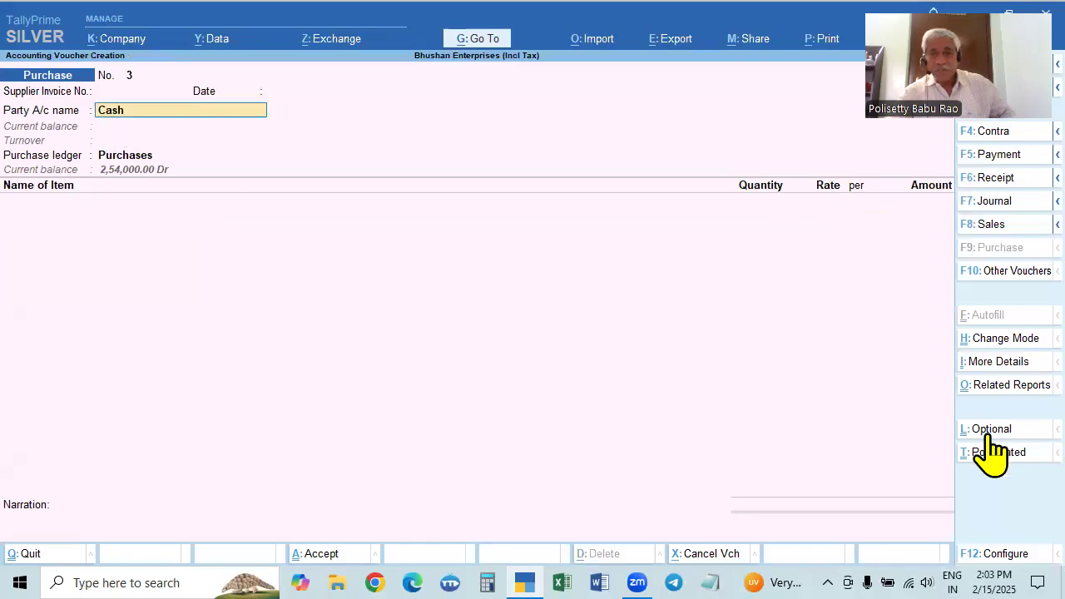
{"action": "left_click", "coordinate": [1005, 340]}
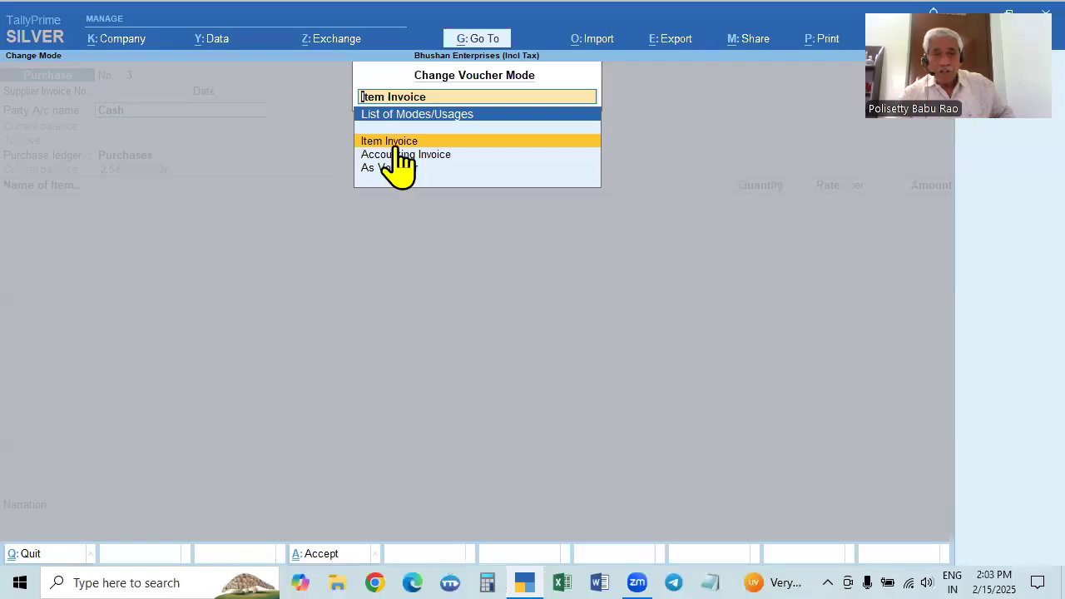
{"action": "key", "text": "Return"}
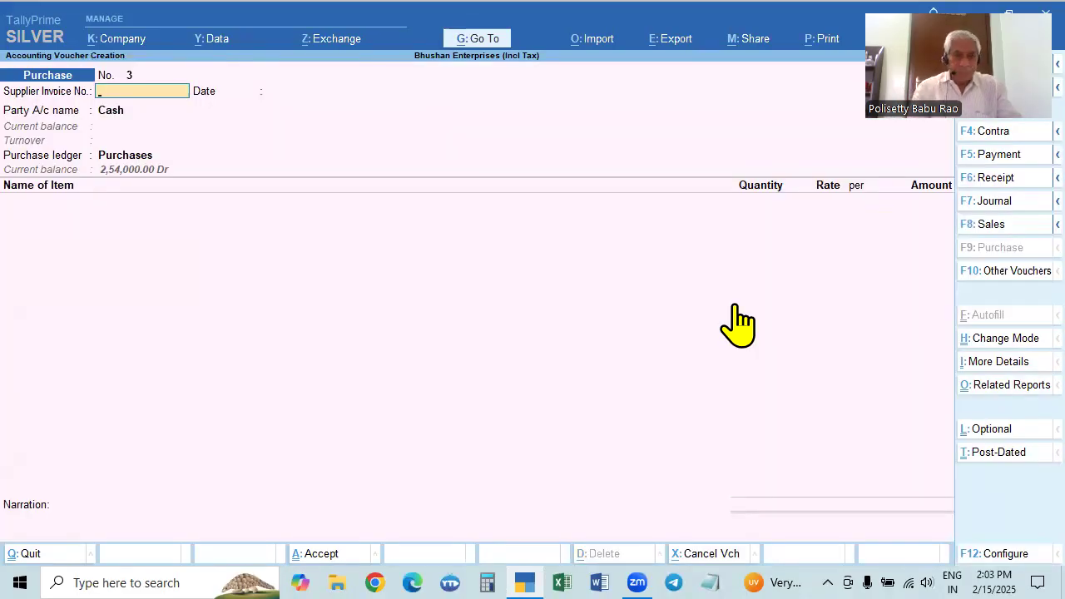
Switch to a sales voucher and choose Ramana Traders (D) as the party account
{"action": "key", "text": "F8"}
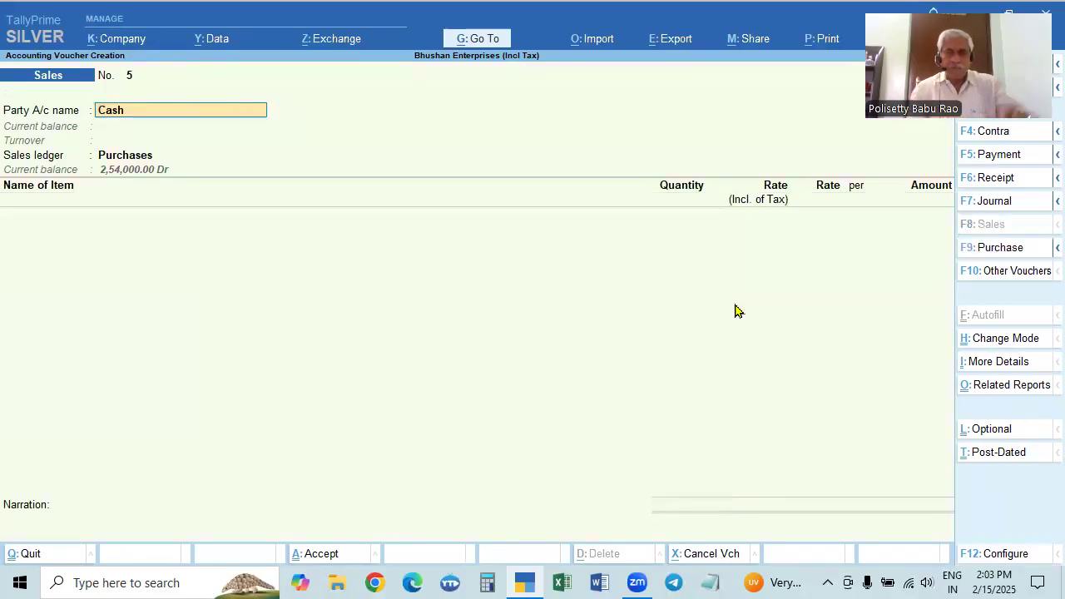
{"action": "key", "text": "BackSpace"}
{"action": "key", "text": "Down"}
{"action": "key", "text": "Down"}
{"action": "key", "text": "Down"}
{"action": "key", "text": "Down"}
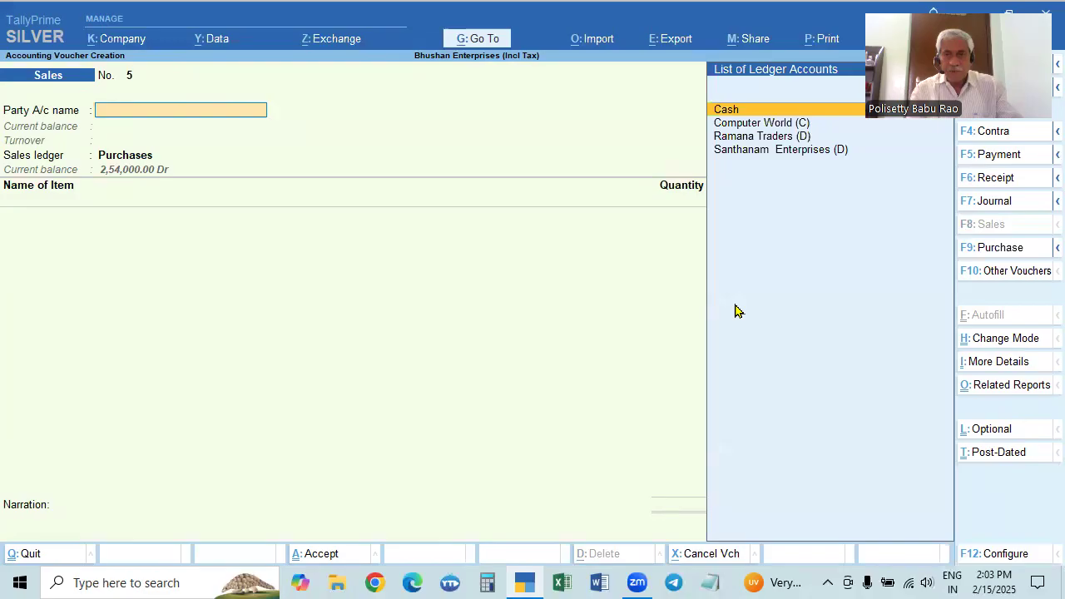
{"action": "key", "text": "Up"}
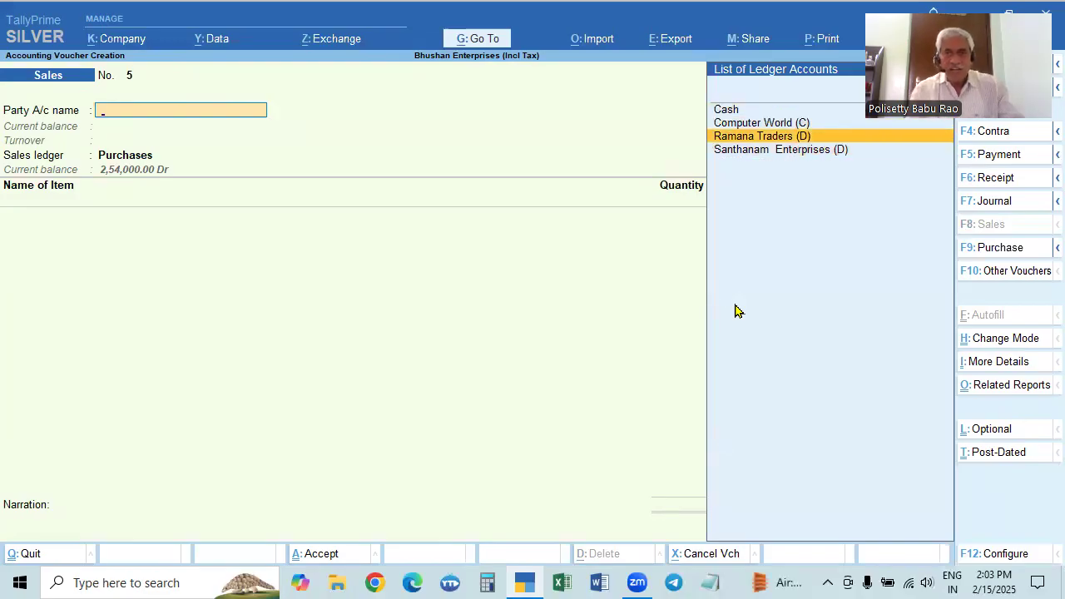
{"action": "key", "text": "Return"}
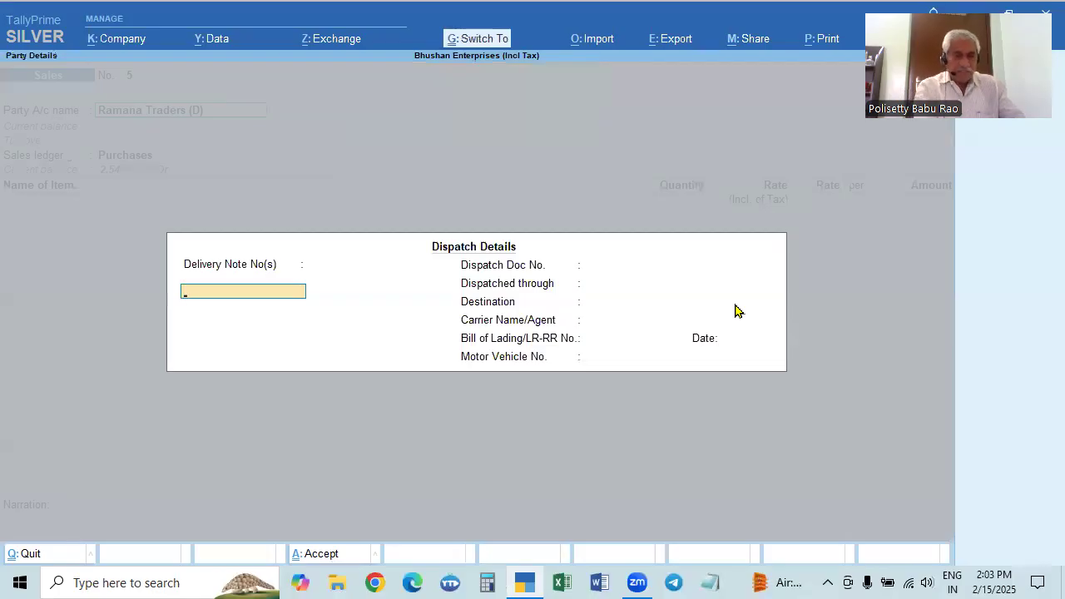
Accept the blank dispatch details and the party details, and choose Sales as the sales ledger
{"action": "key", "text": "ctrl+a"}
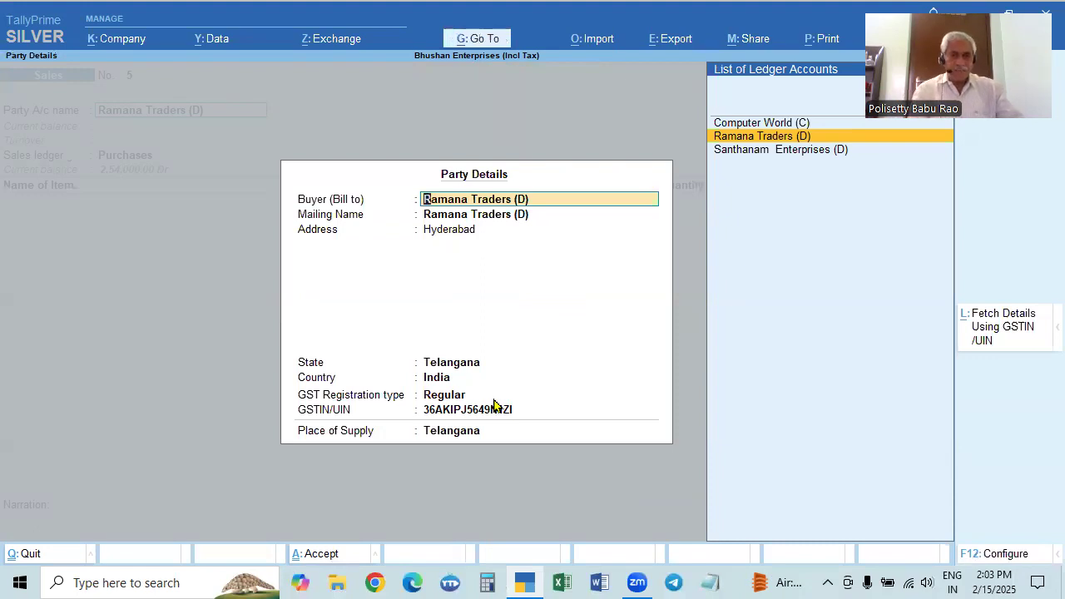
{"action": "key", "text": "ctrl+a"}
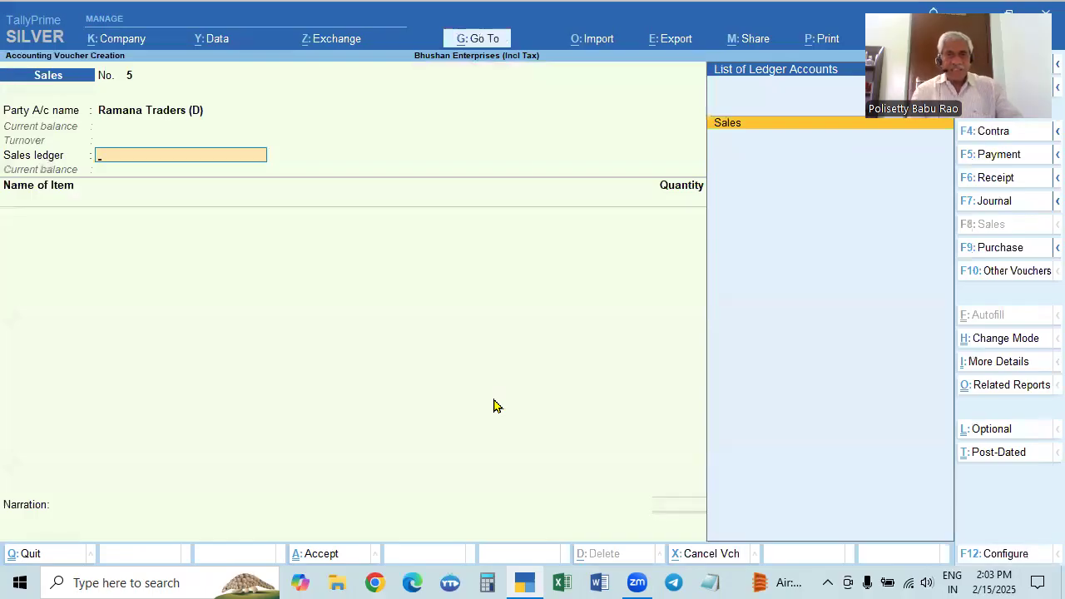
{"action": "key", "text": "Return"}
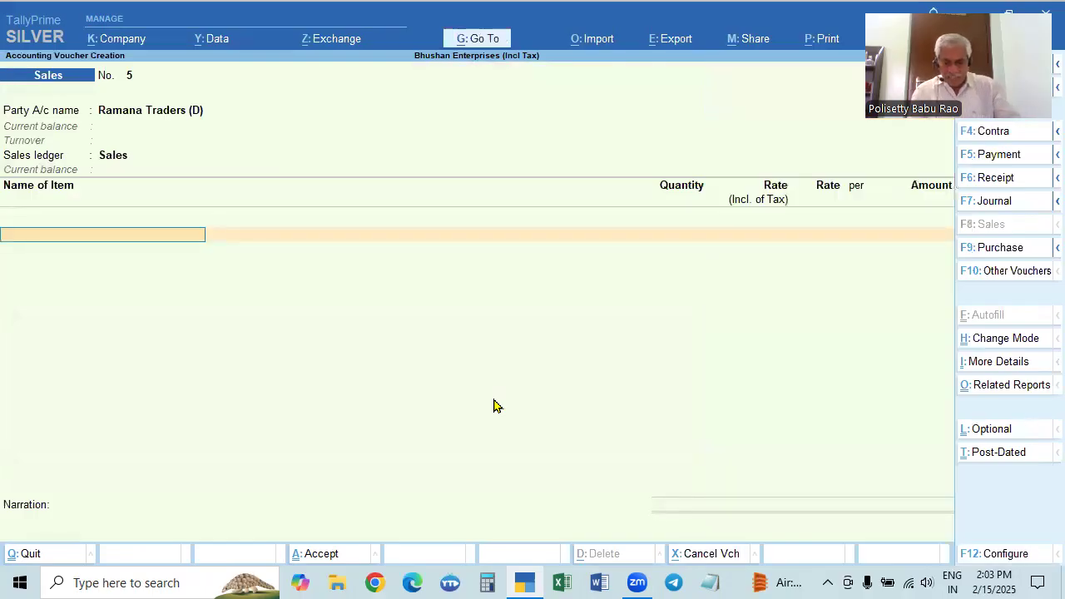
Add the stock item Dell Mouse as the first item of the sales voucher
{"action": "key", "text": "Down"}
{"action": "key", "text": "Down"}
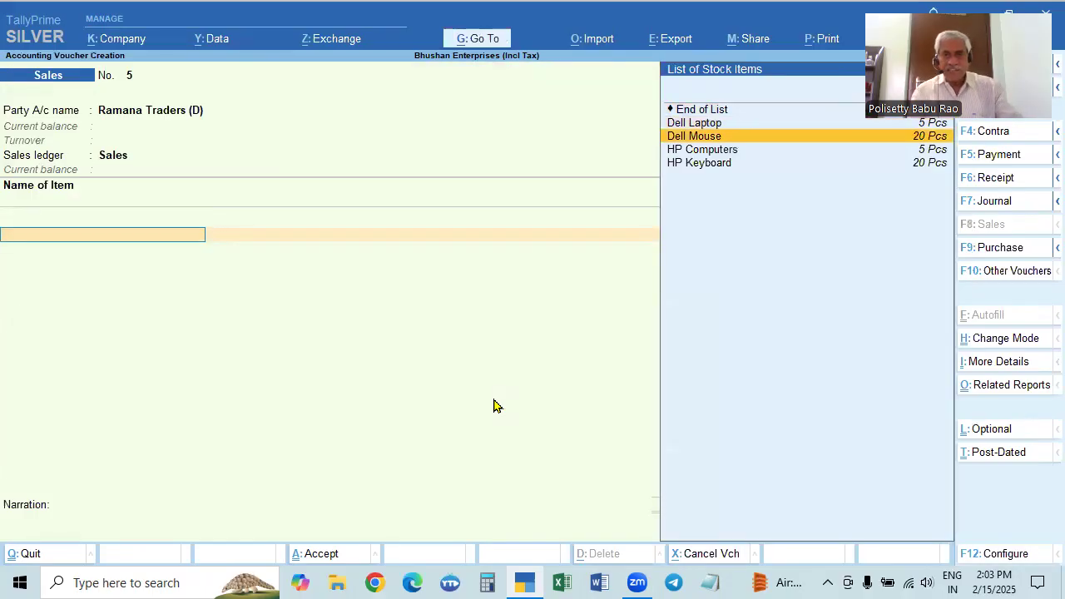
{"action": "key", "text": "Down"}
{"action": "key", "text": "Up"}
{"action": "key", "text": "Down"}
{"action": "key", "text": "Down"}
{"action": "key", "text": "Up"}
{"action": "key", "text": "Up"}
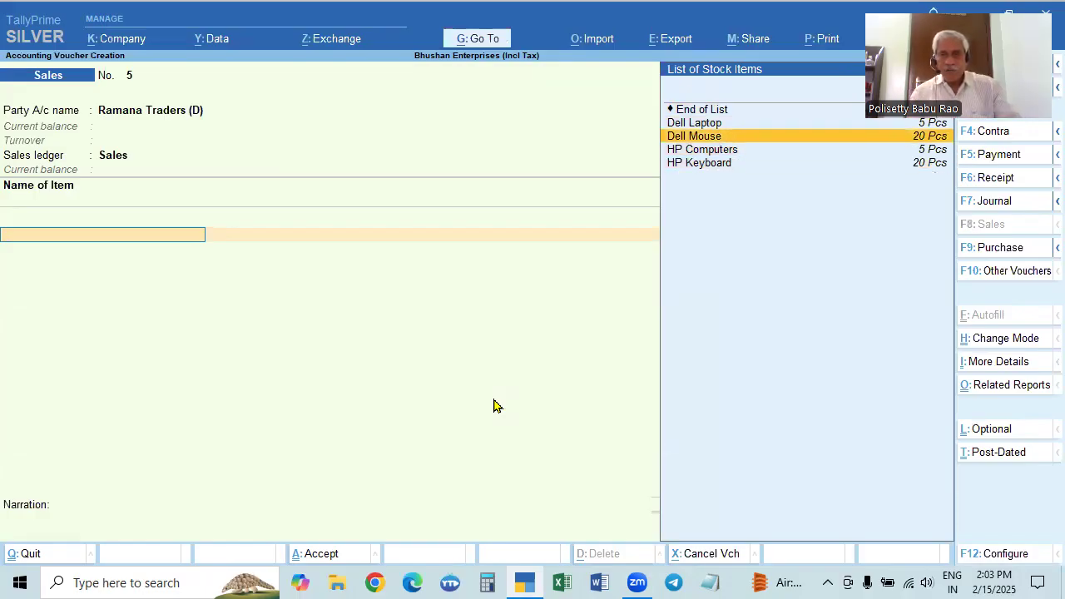
{"action": "key", "text": "Up"}
{"action": "key", "text": "Down"}
{"action": "key", "text": "Down"}
{"action": "key", "text": "Up"}
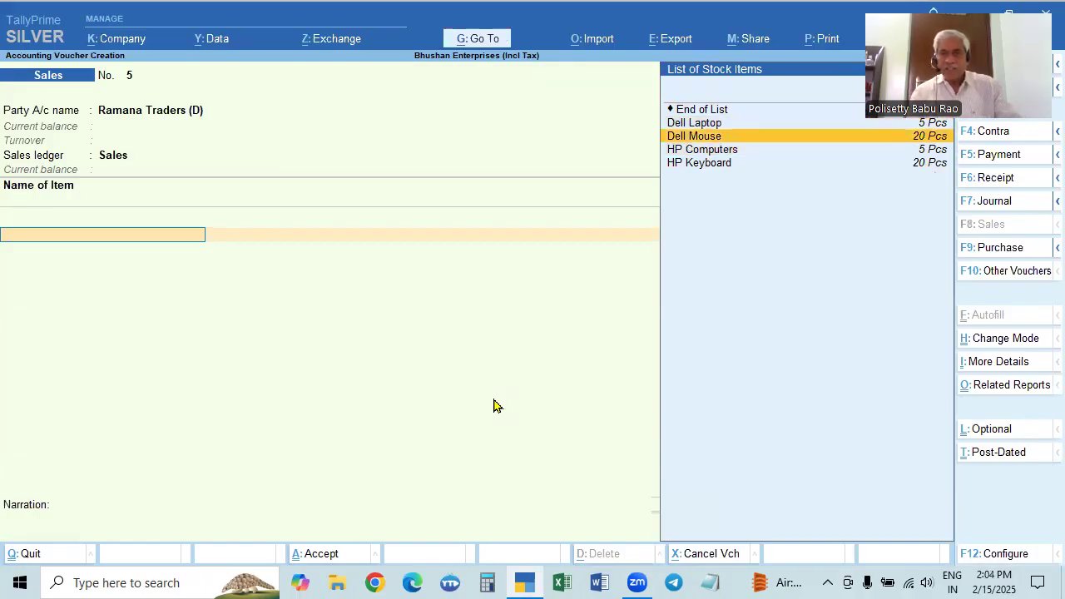
{"action": "key", "text": "Return"}
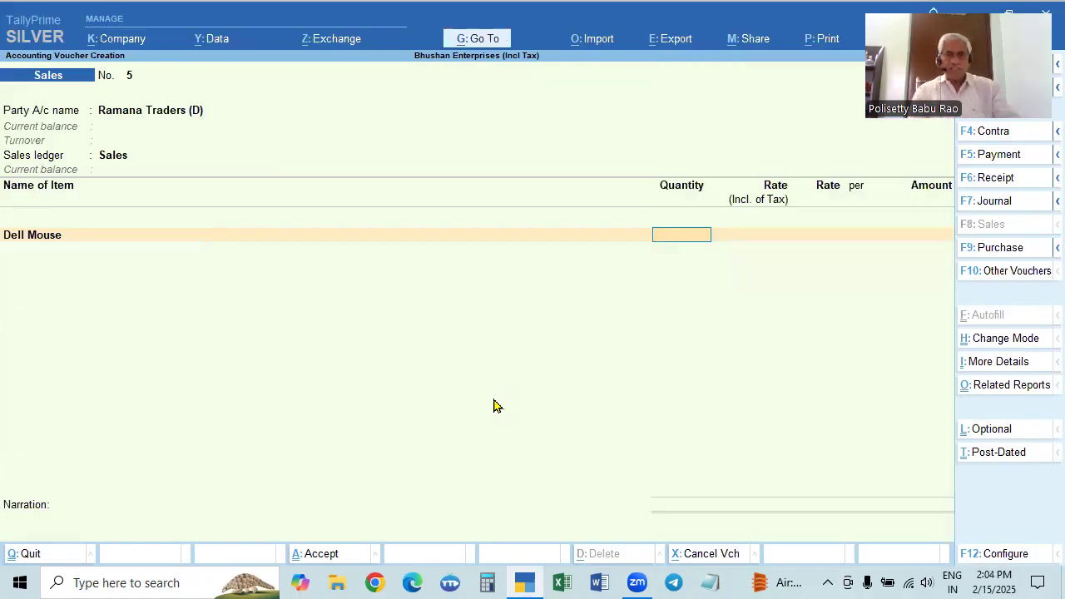
Set "Provide Rate Inclusive of Tax for Stock Items" to No in the sales voucher configuration
{"action": "key", "text": "F12"}
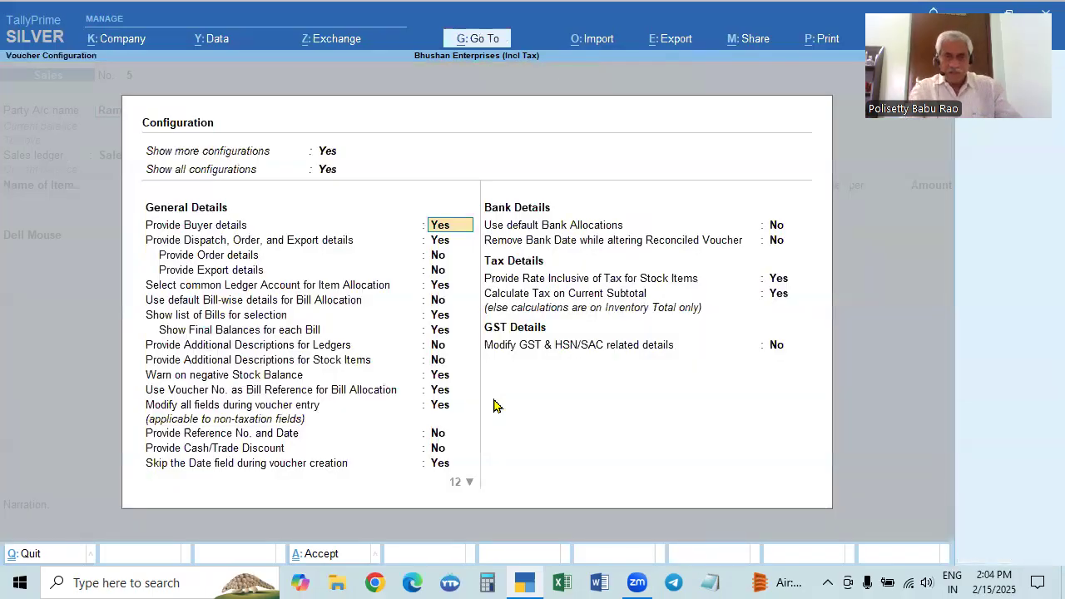
{"action": "left_click", "coordinate": [782, 281]}
{"action": "key", "text": "n"}
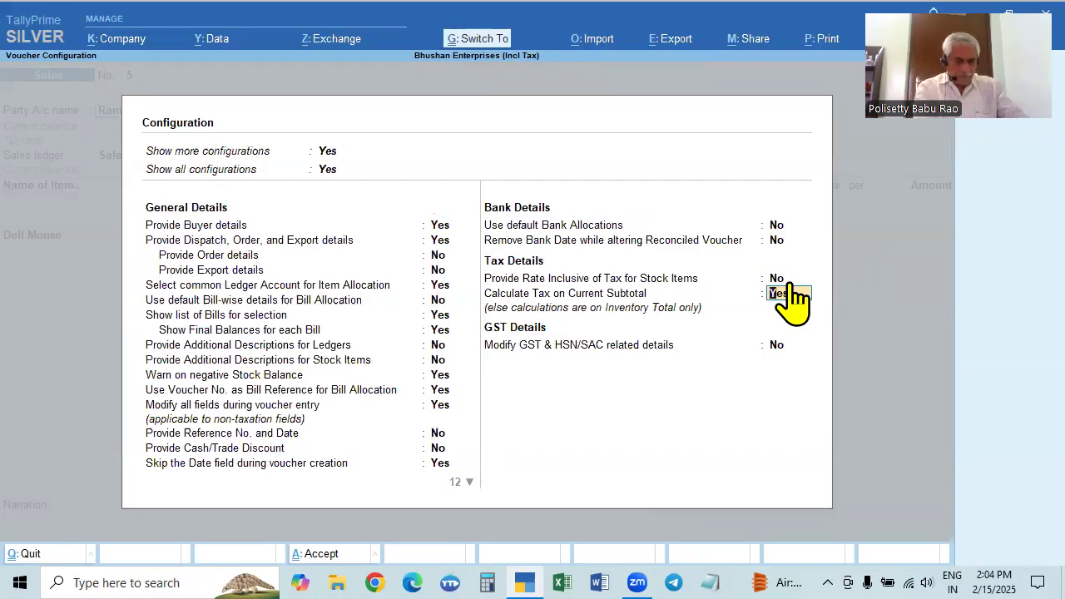
{"action": "key", "text": "Return"}
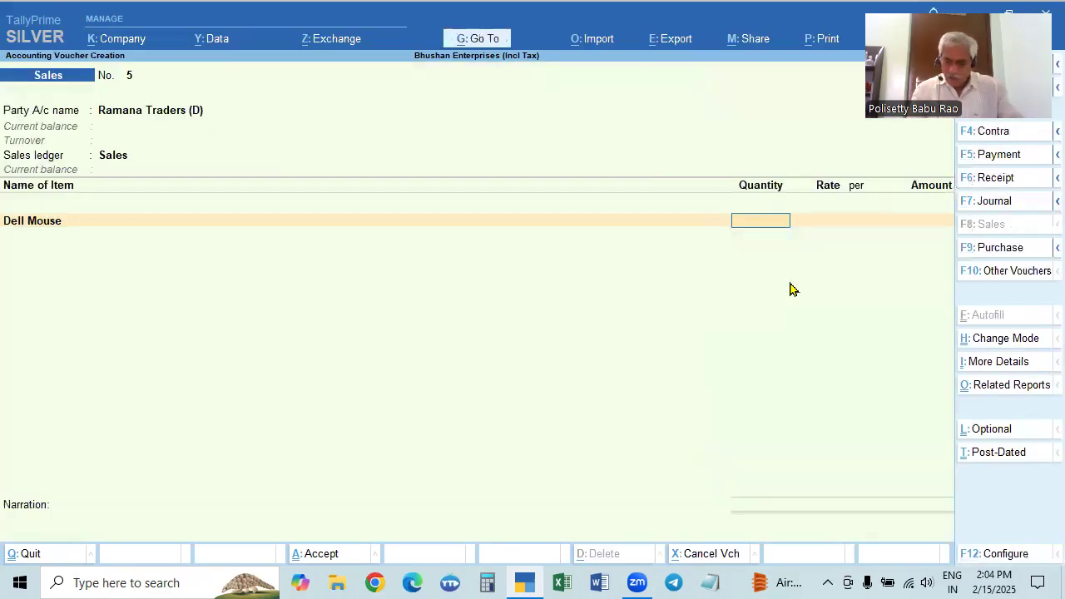
Enter a quantity of 5 Pcs for Dell Mouse and check its purchase history in the stock query
{"action": "type", "text": "5"}
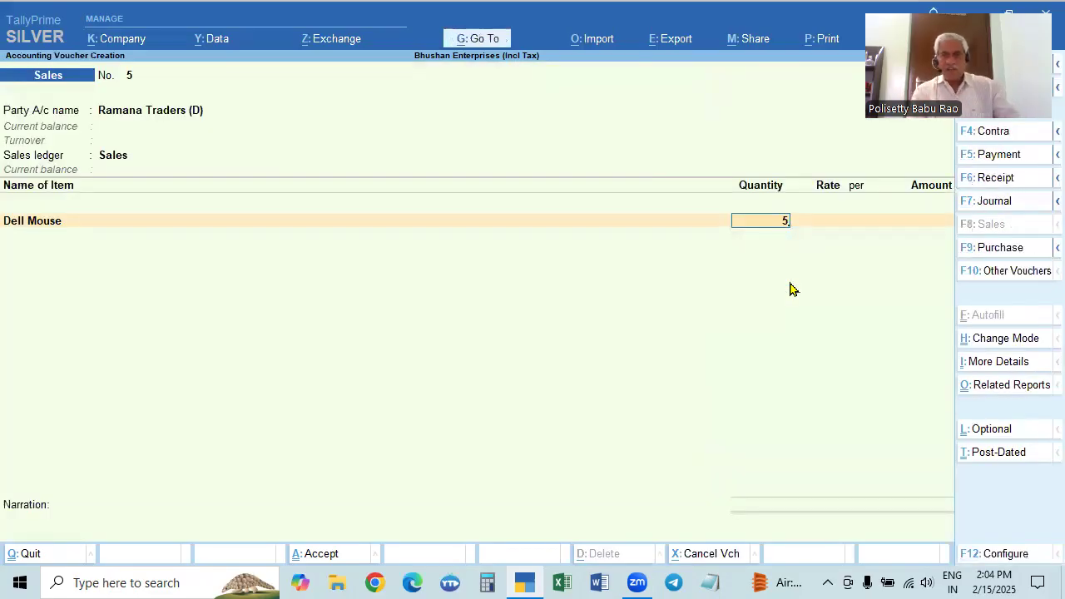
{"action": "key", "text": "Return"}
{"action": "key", "text": "alt"}
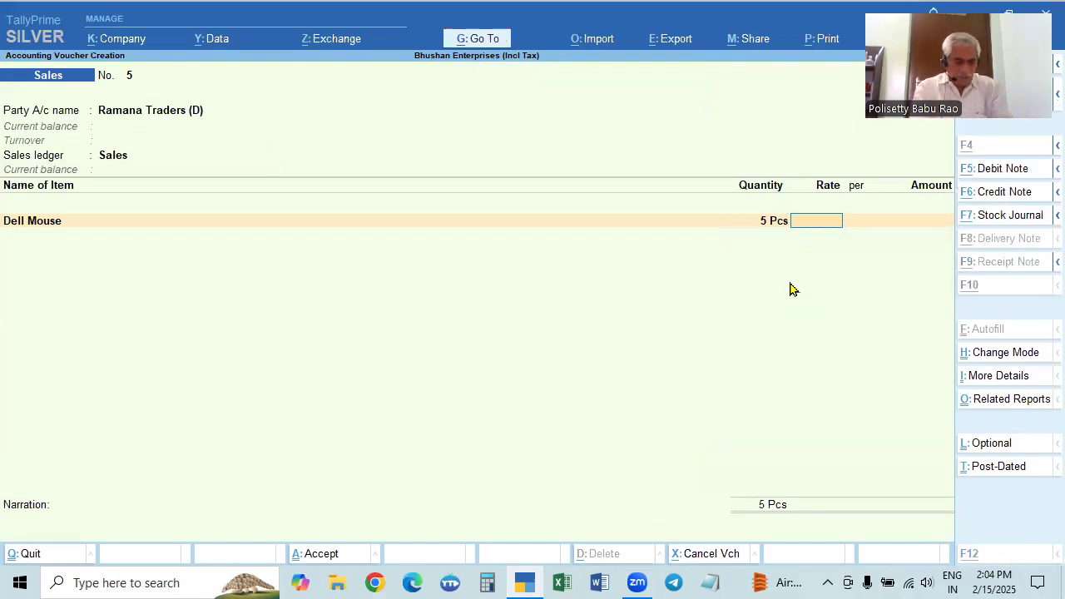
{"action": "key", "text": "alt+a"}
{"action": "key", "text": "Escape"}
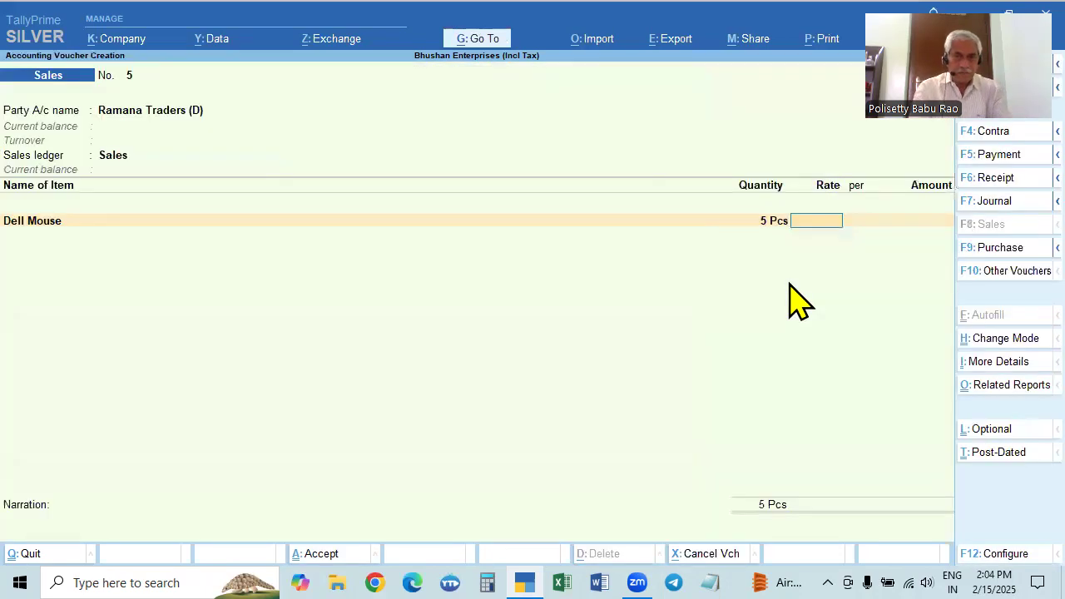
{"action": "key", "text": "alt+s"}
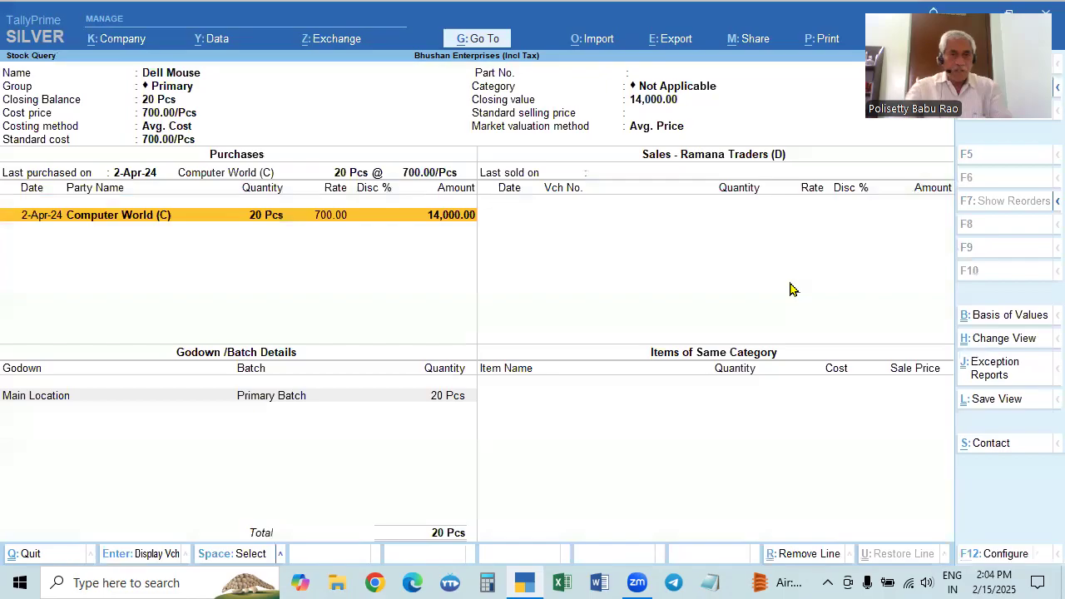
{"action": "key", "text": "Escape"}
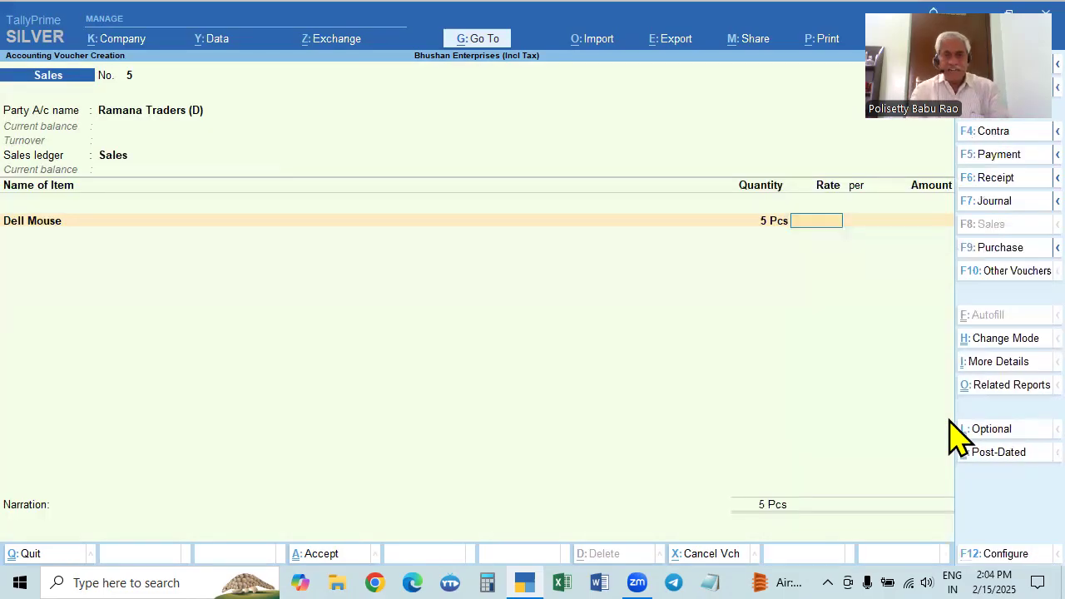
Set the Dell Mouse rate to 850 per Pcs and finish the item list
{"action": "type", "text": "850"}
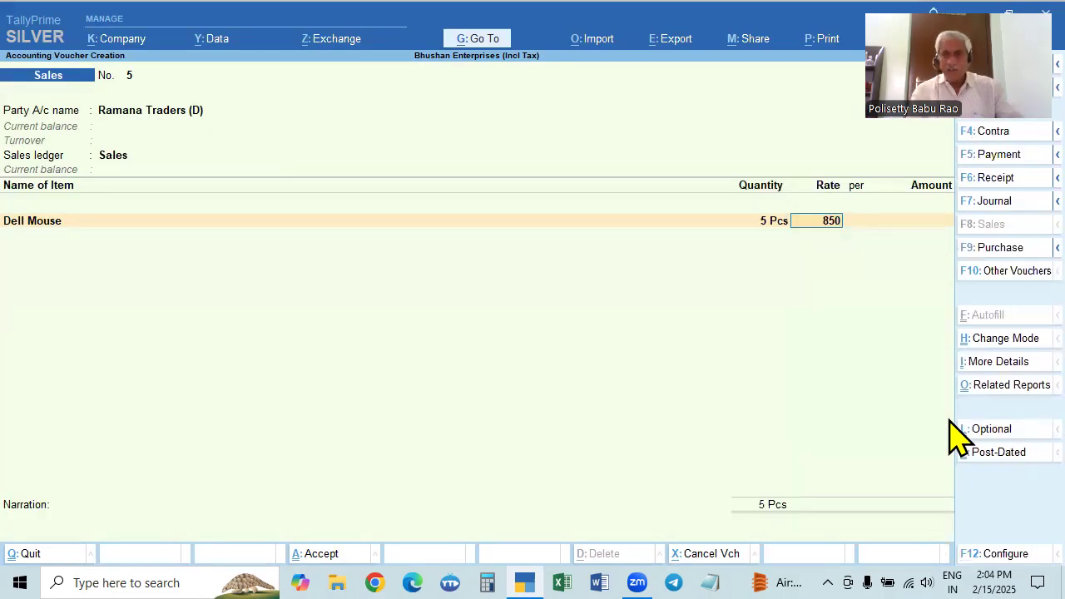
{"action": "key", "text": "Return"}
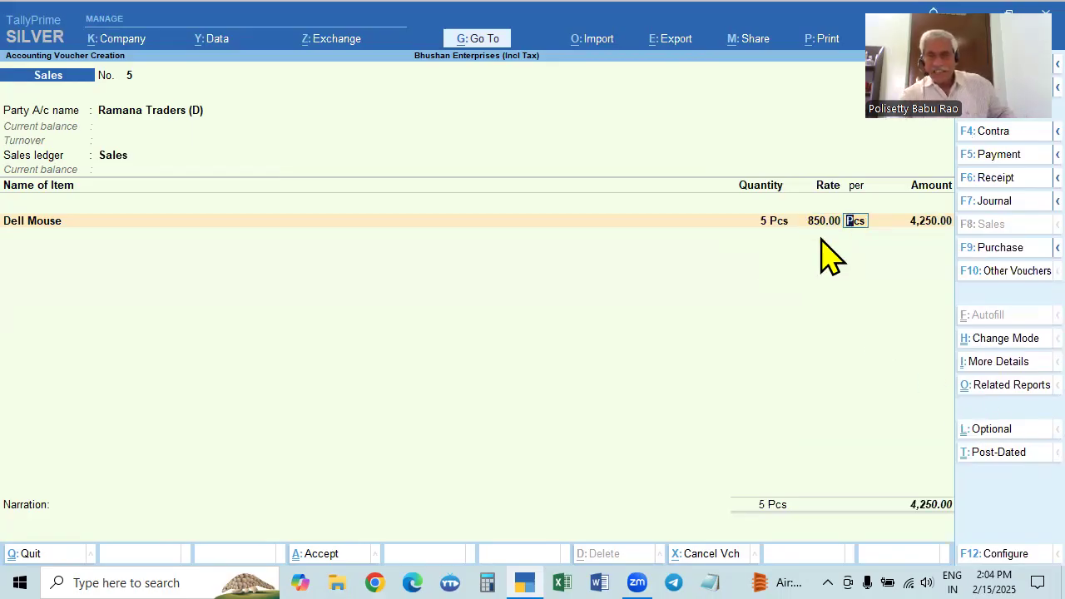
{"action": "key", "text": "Return"}
{"action": "key", "text": "Return"}
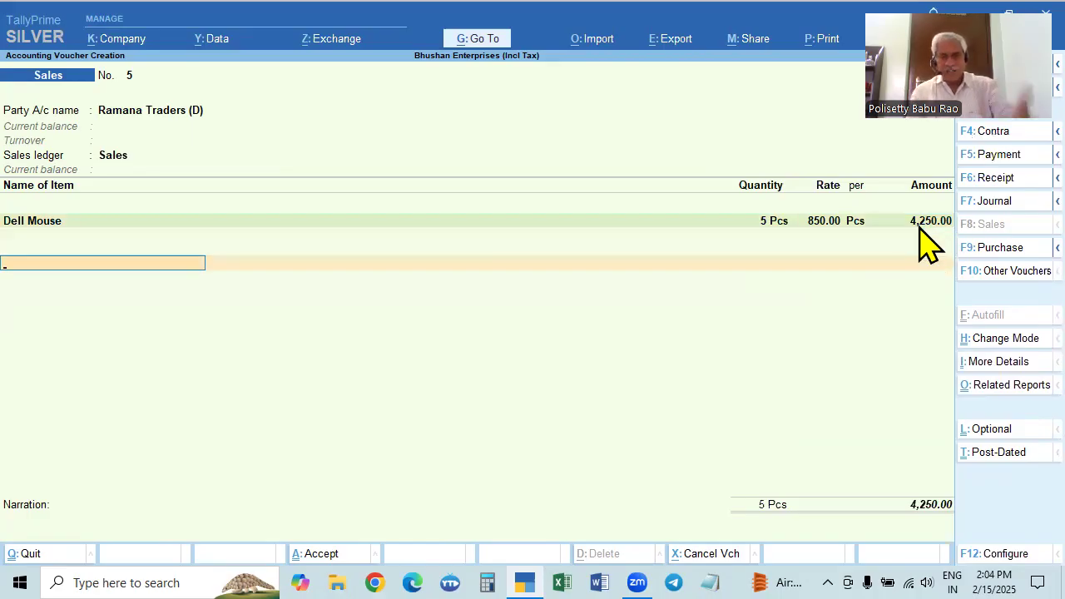
Add the CGST and SGST tax ledgers below the Dell Mouse item with their calculated amounts
{"action": "type", "text": "CG"}
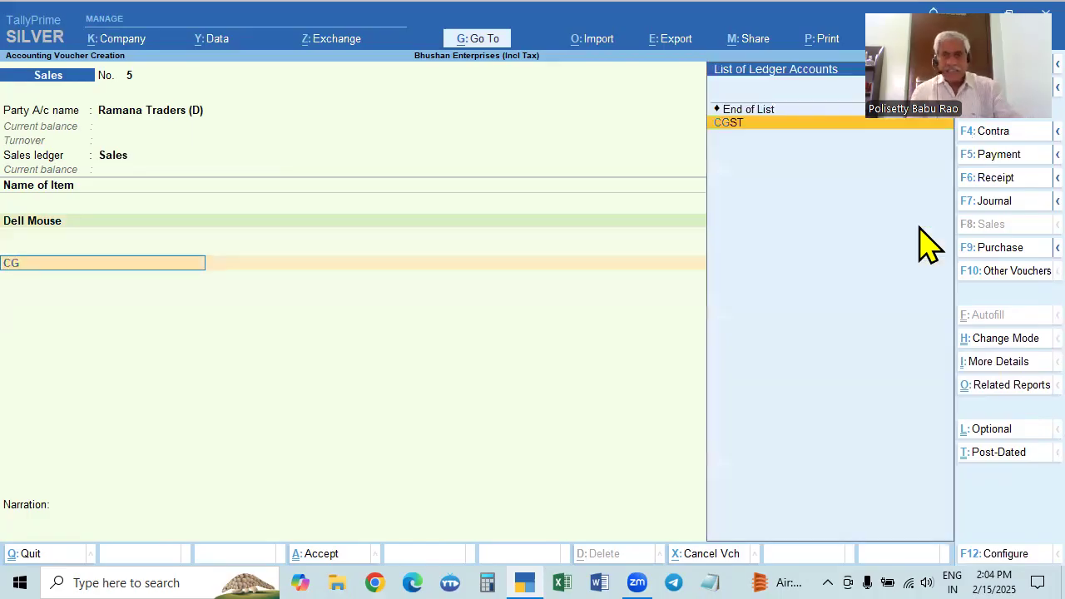
{"action": "key", "text": "Return"}
{"action": "key", "text": "Return"}
{"action": "type", "text": "SG"}
{"action": "key", "text": "Return"}
{"action": "key", "text": "Return"}
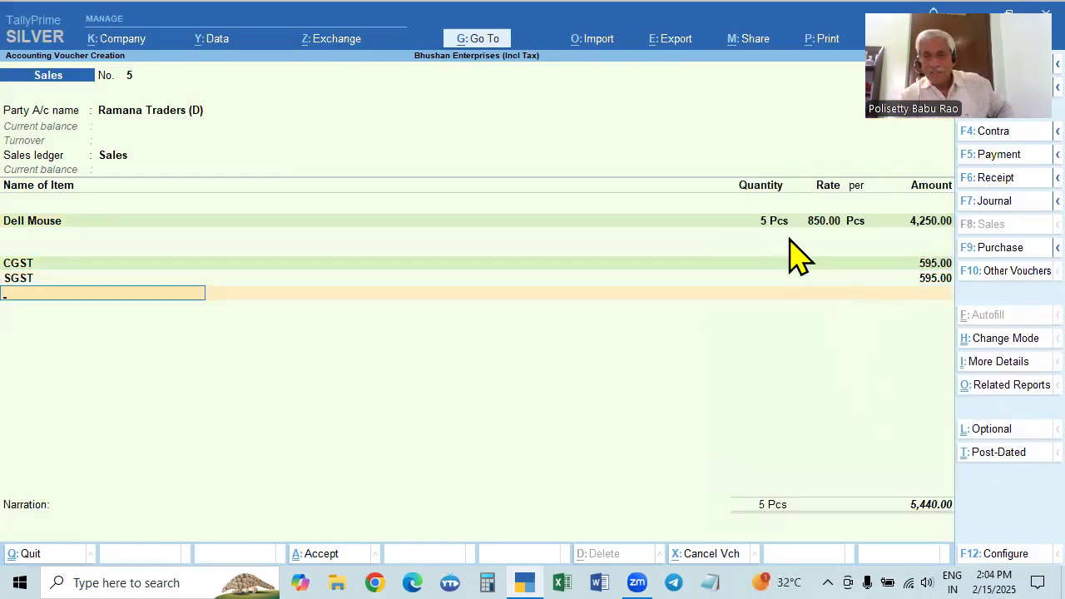
Switch to Calculator and divide the voucher total of 5440 by 5 to get the tax-inclusive price per piece
{"action": "left_click", "coordinate": [488, 582]}
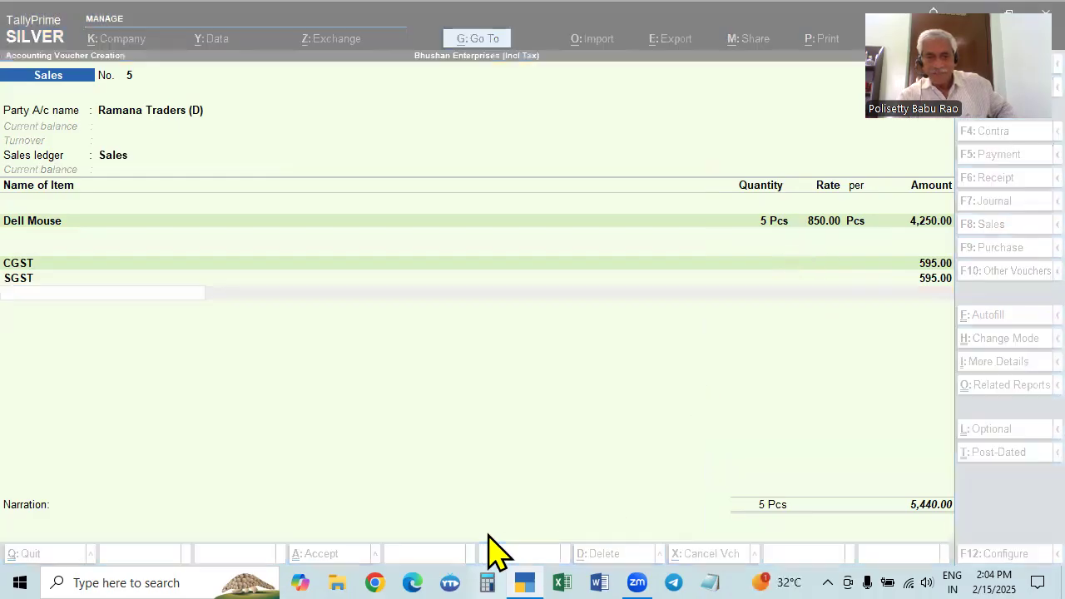
{"action": "type", "text": "4"}
{"action": "key", "text": "BackSpace"}
{"action": "type", "text": "5440/"}
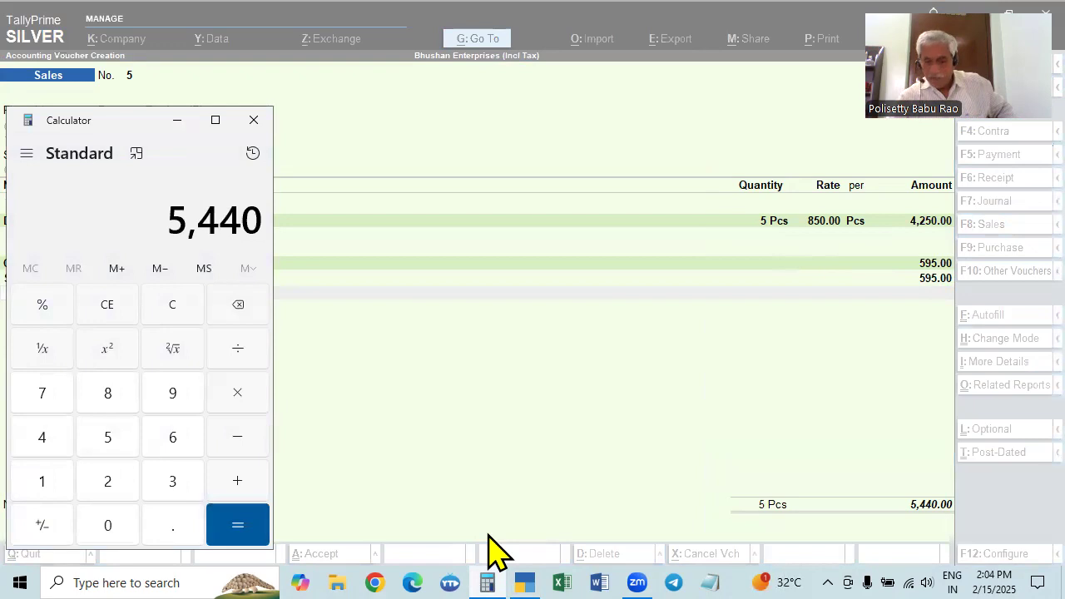
{"action": "type", "text": "5"}
{"action": "key", "text": "Return"}
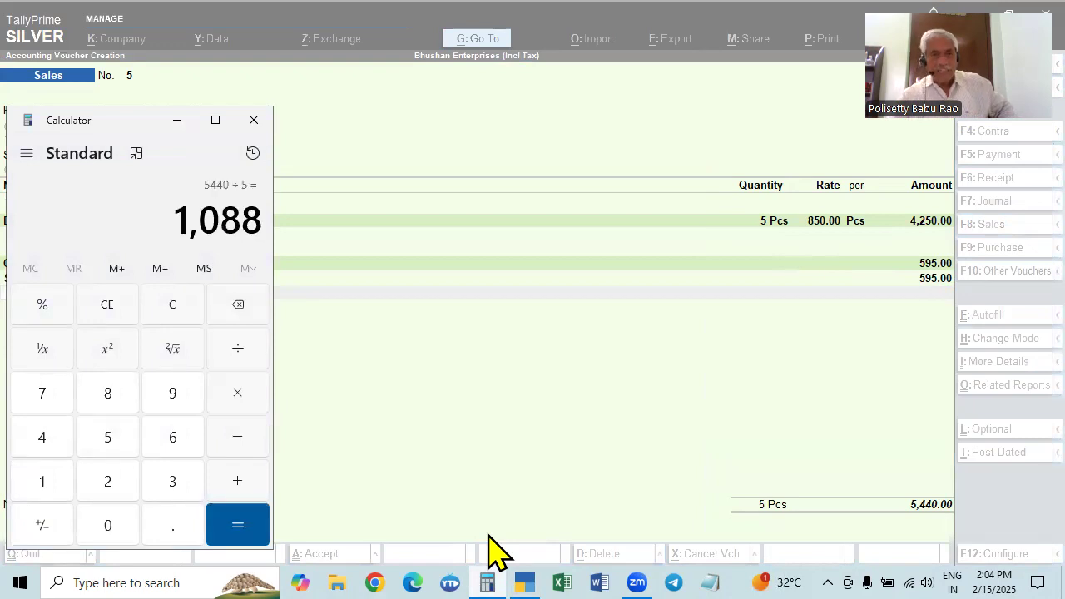
{"action": "key", "text": "Escape"}
Calculate 850 plus 18% tax, then clear the calculator
{"action": "type", "text": "85"}
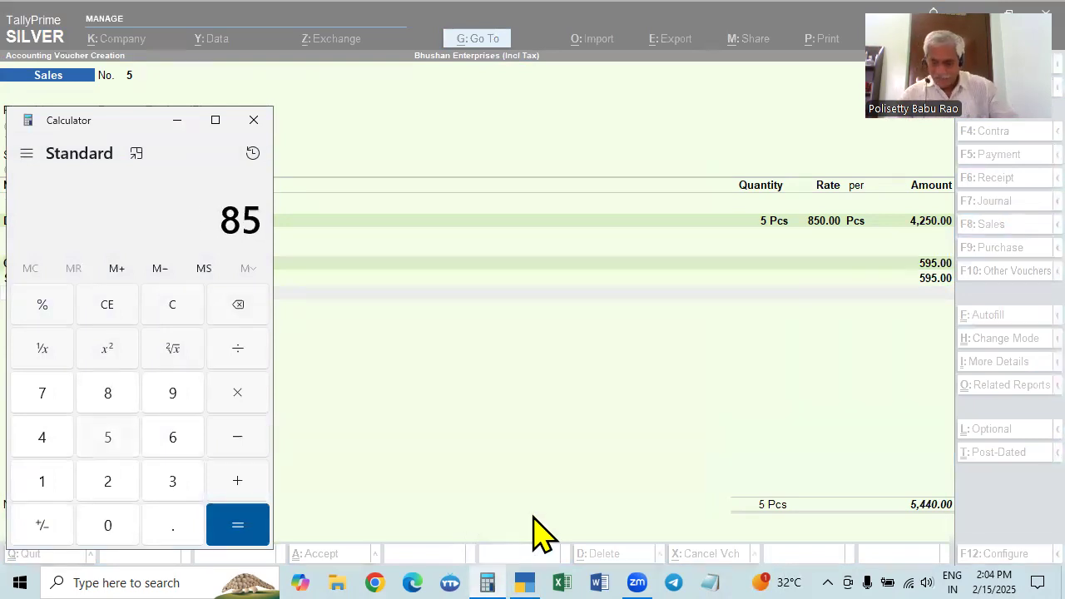
{"action": "type", "text": "0+18"}
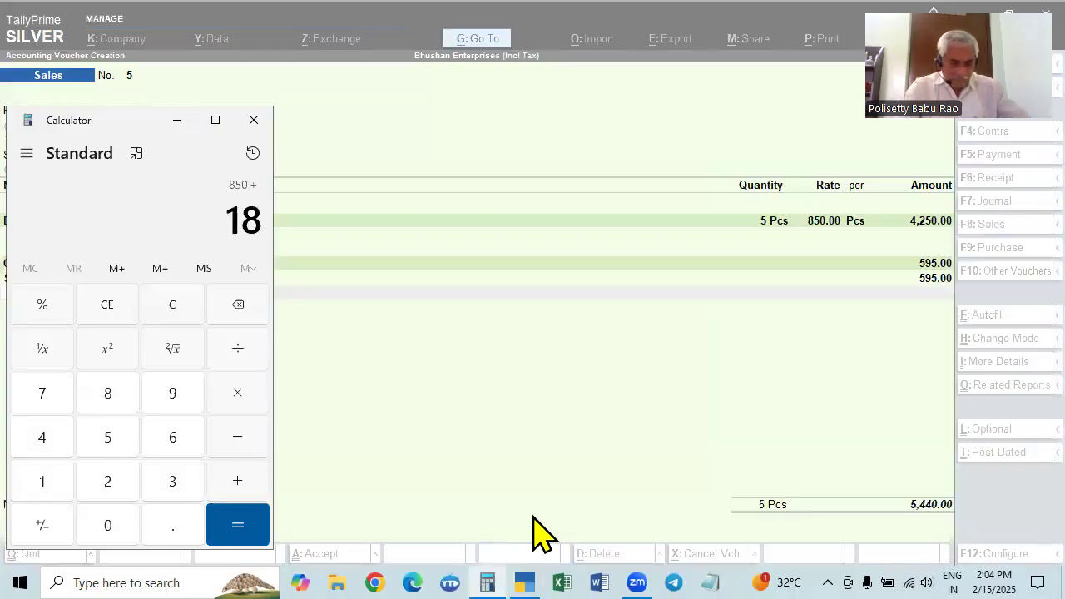
{"action": "type", "text": "%"}
{"action": "key", "text": "Return"}
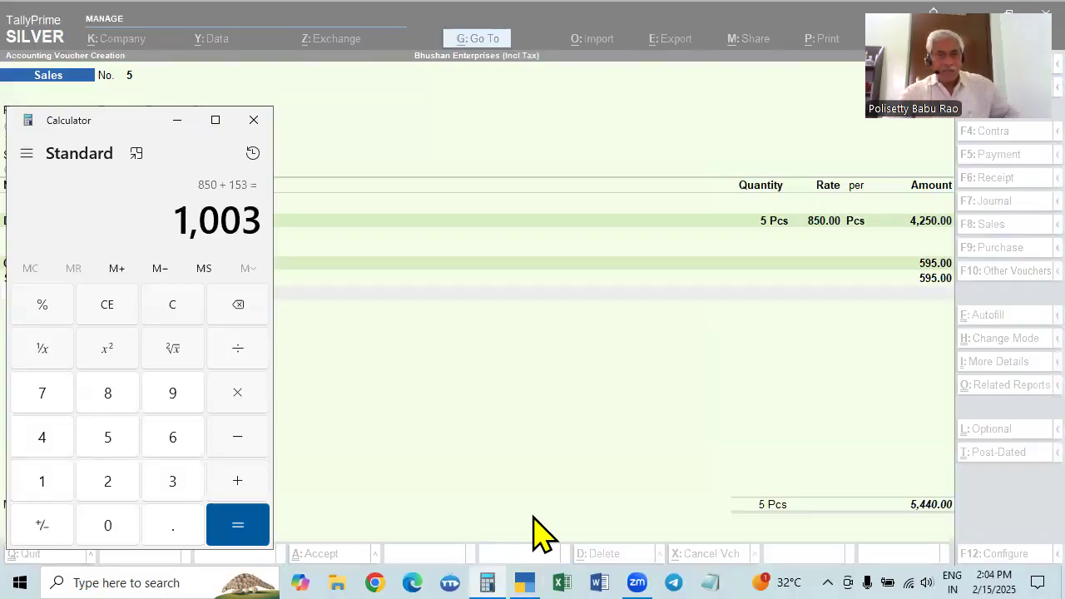
{"action": "key", "text": "Escape"}
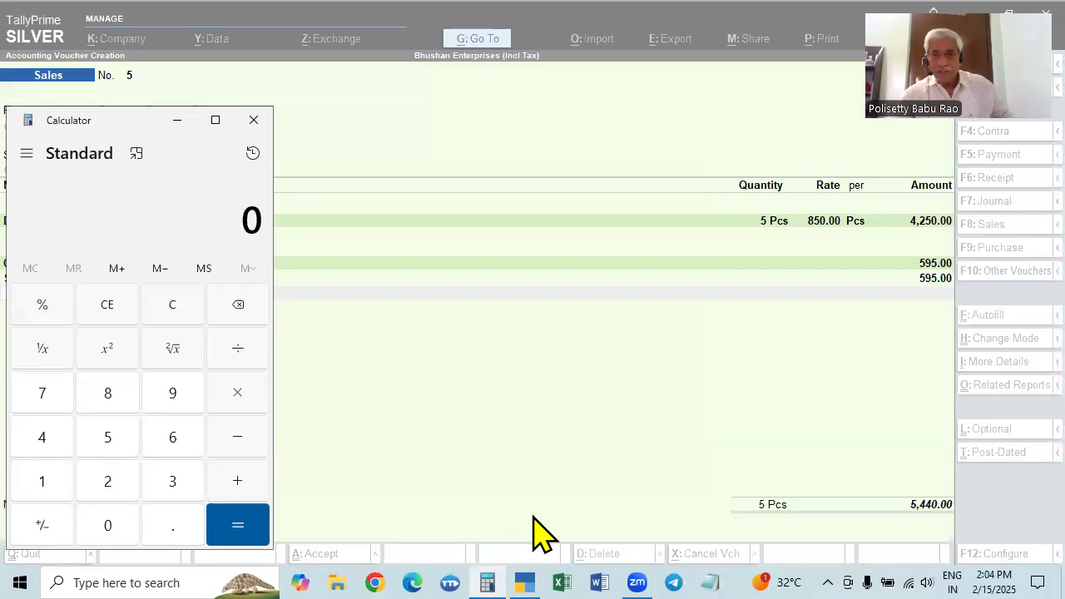
Calculate 850 plus 28% tax, multiply the result by 5, and return to the sales voucher
{"action": "type", "text": "850+28"}
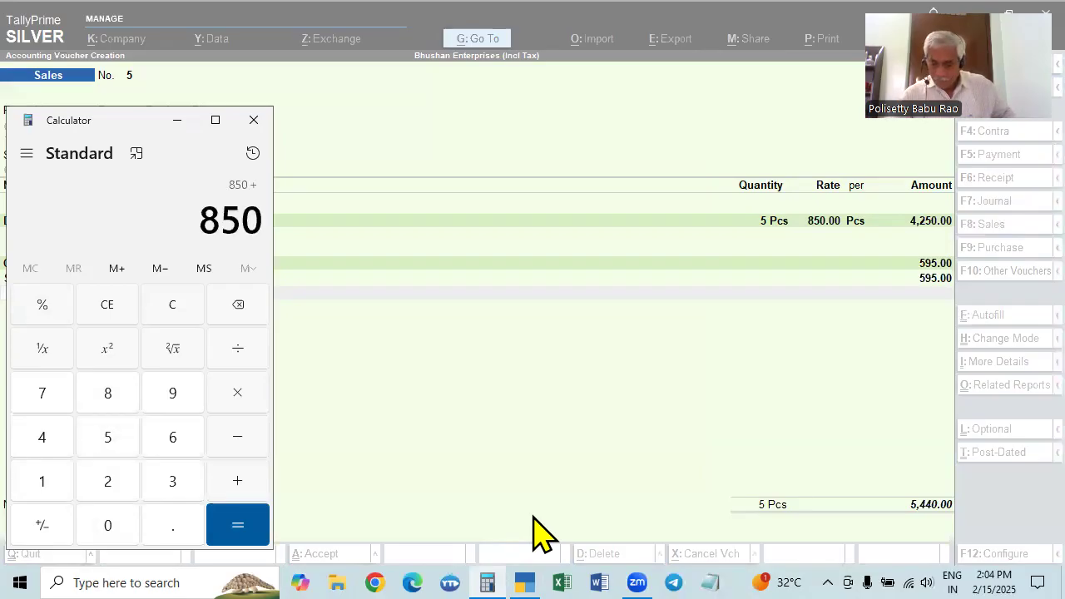
{"action": "type", "text": "8"}
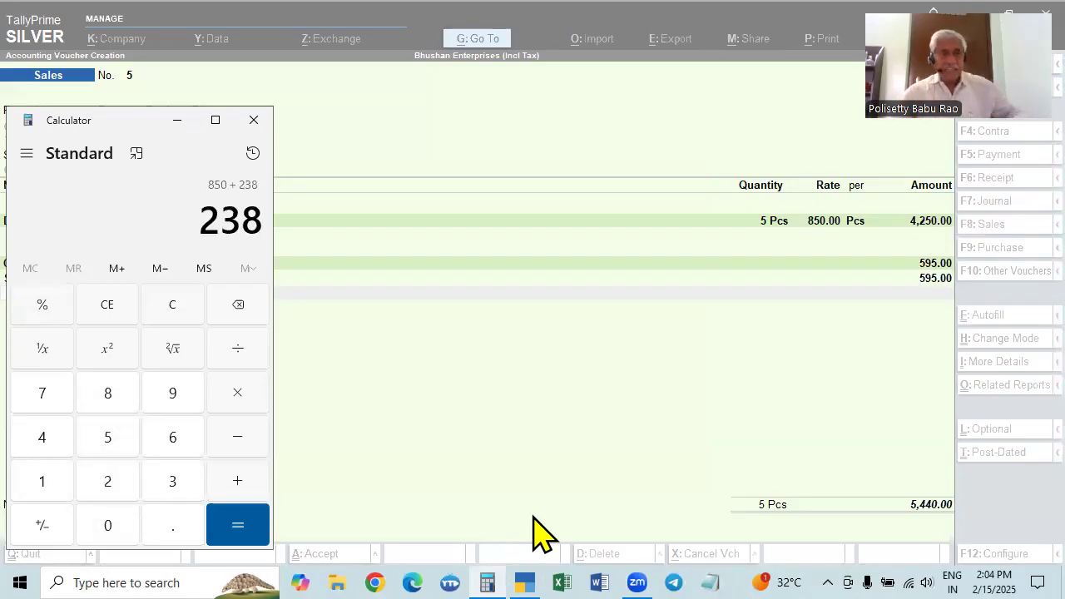
{"action": "key", "text": "Return"}
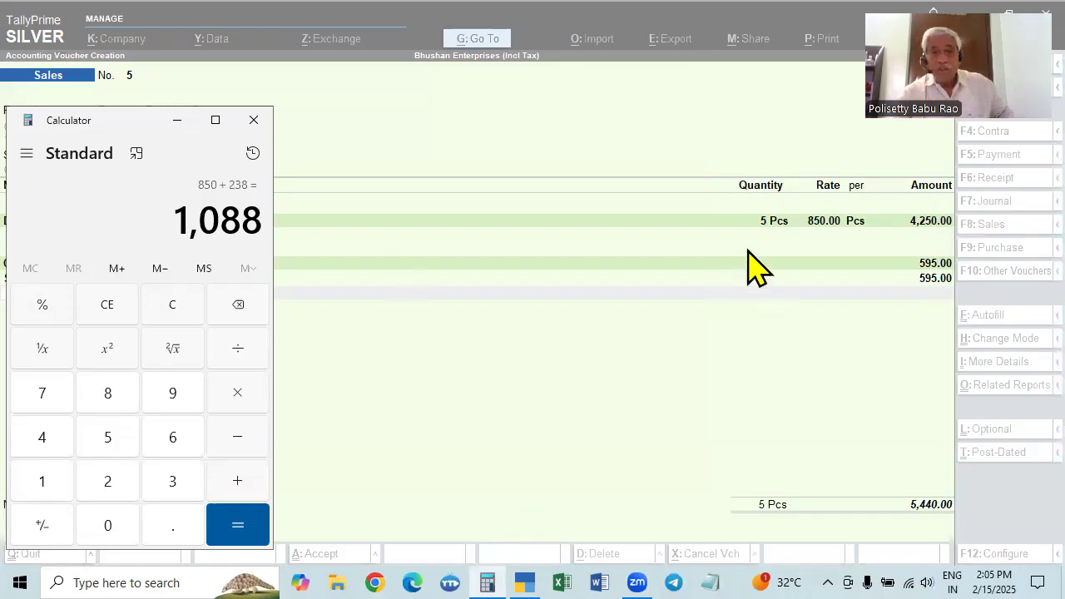
{"action": "key", "text": "asterisk"}
{"action": "type", "text": "5"}
{"action": "key", "text": "Return"}
{"action": "key", "text": "Escape"}
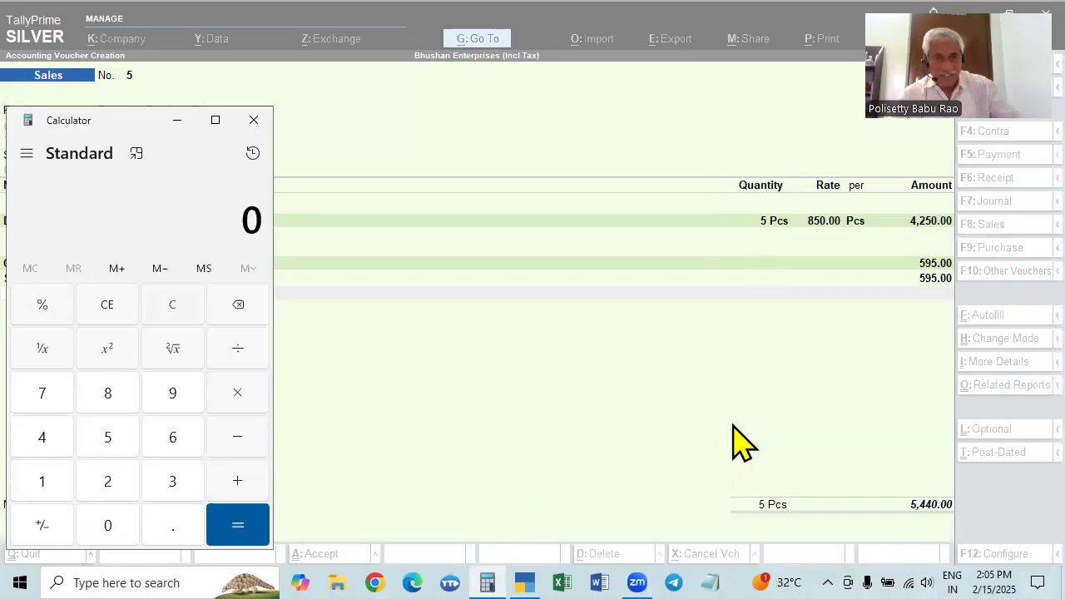
{"action": "left_click", "coordinate": [732, 423]}
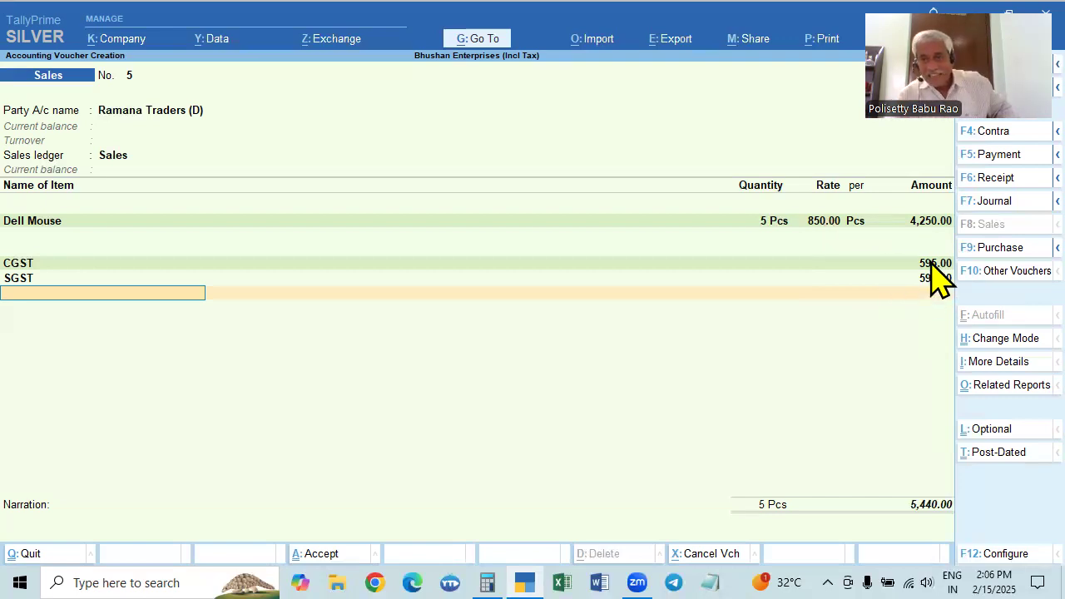
Return to Calculator from the Dell Mouse rate, multiply 1088 by 5, and divide the result by 5
{"action": "left_click", "coordinate": [830, 223]}
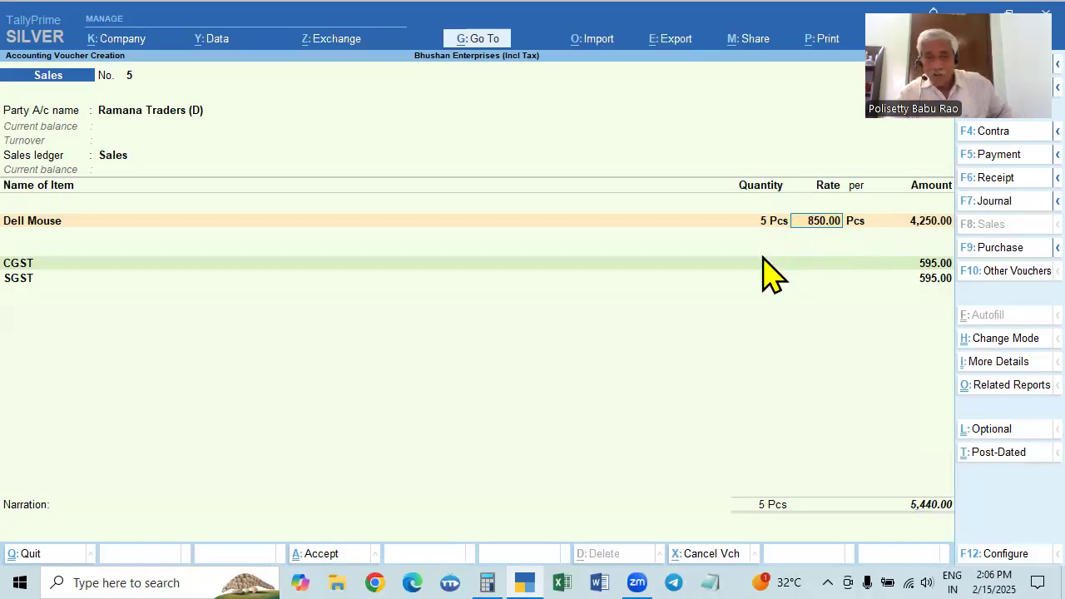
{"action": "left_click", "coordinate": [486, 580]}
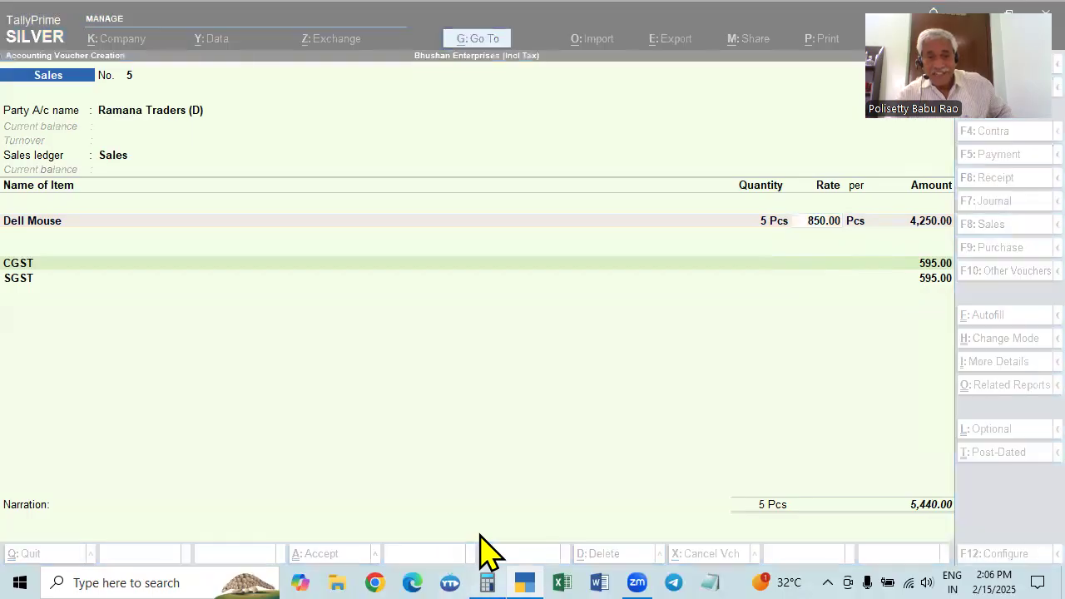
{"action": "type", "text": "108"}
{"action": "type", "text": "8"}
{"action": "type", "text": "*5"}
{"action": "key", "text": "Return"}
{"action": "type", "text": "/"}
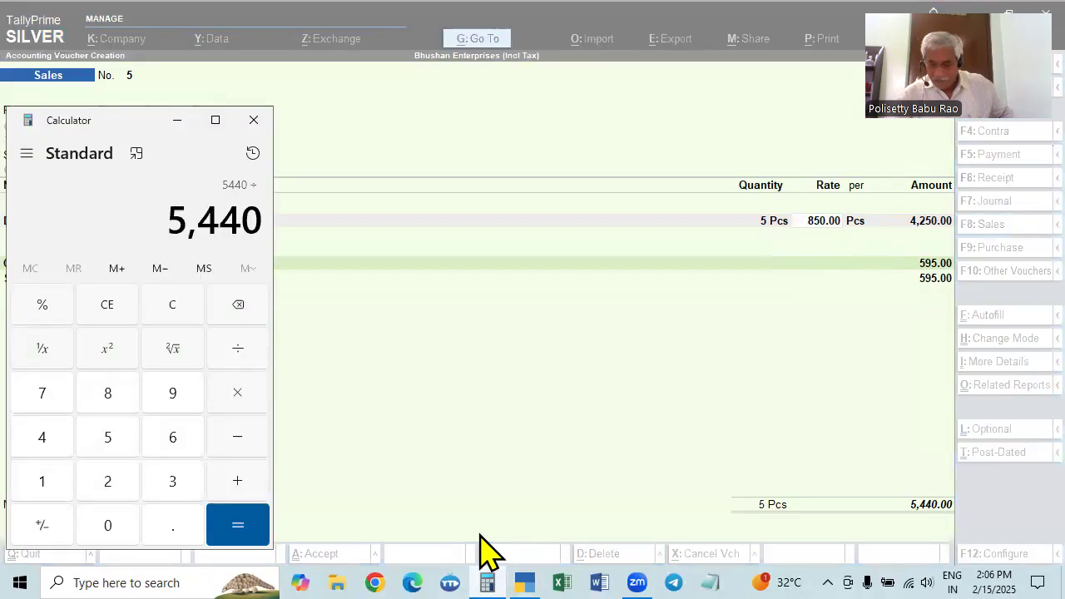
{"action": "type", "text": "5"}
{"action": "key", "text": "Return"}
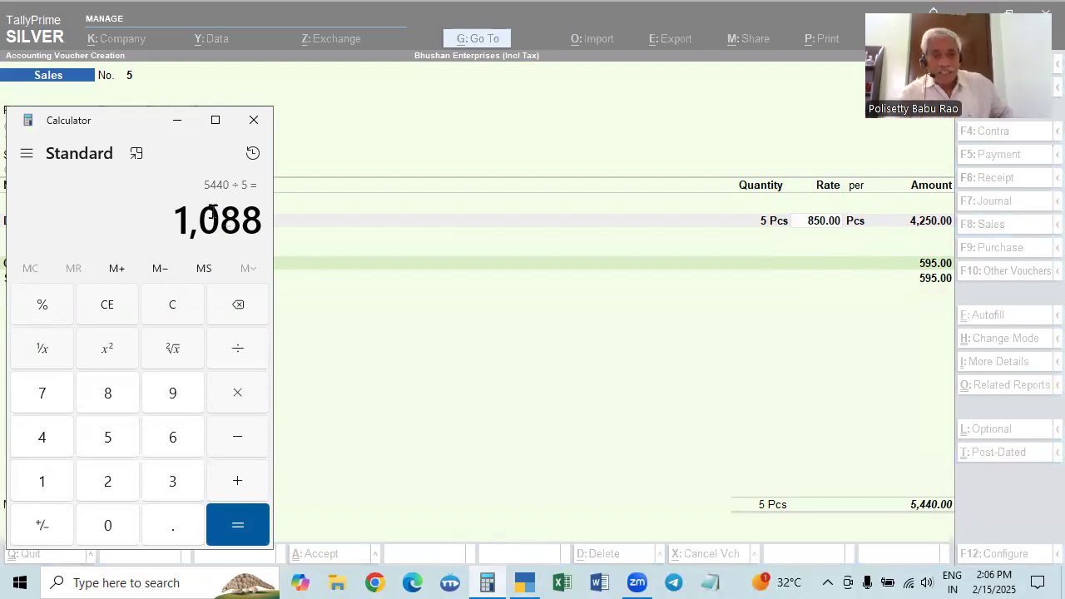
Highlight the tax-inclusive price per piece in the calculator, then clear and close the calculator
{"action": "left_click_drag", "start_coordinate": [186, 221], "coordinate": [261, 222]}
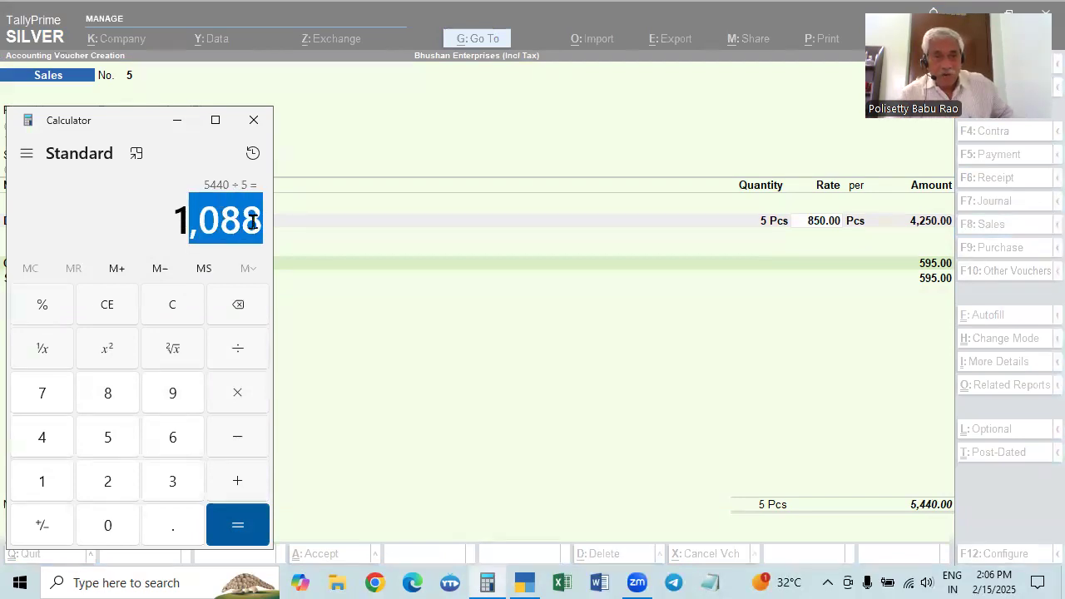
{"action": "left_click_drag", "start_coordinate": [174, 218], "coordinate": [268, 233]}
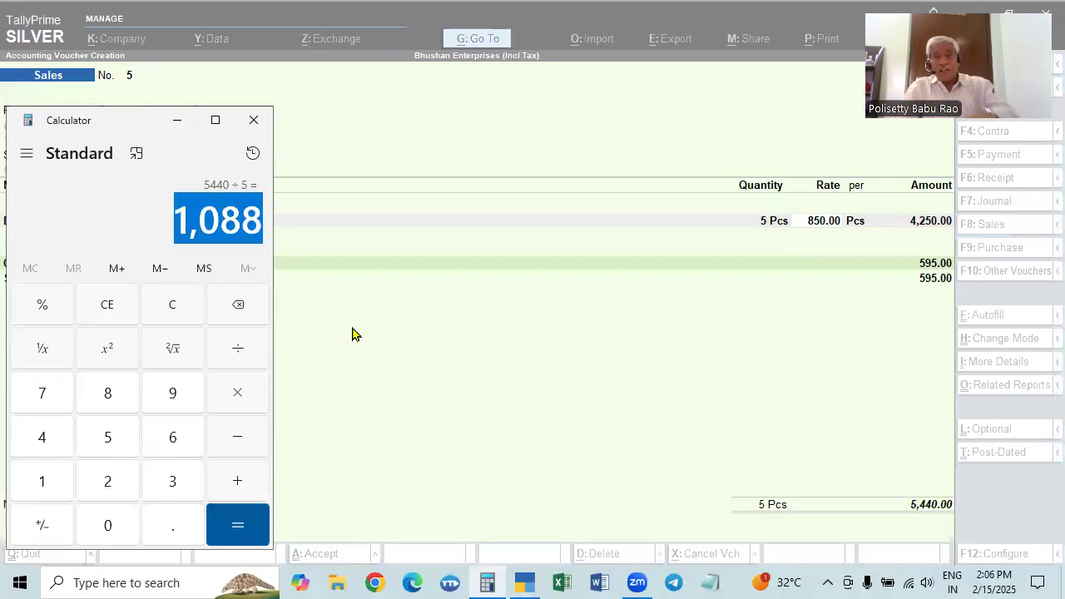
{"action": "key", "text": "Escape"}
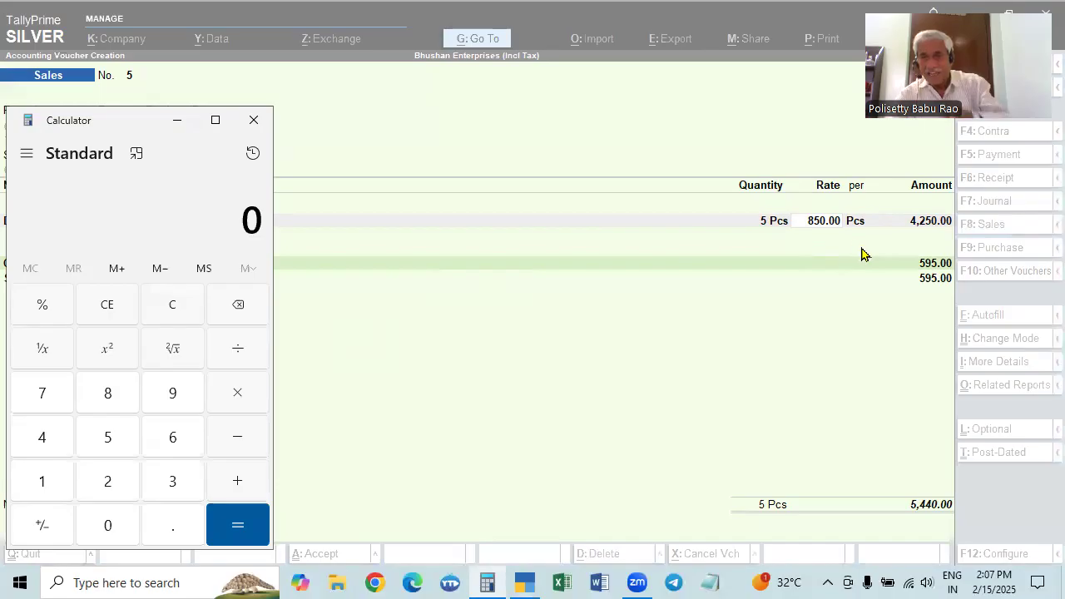
{"action": "left_click", "coordinate": [250, 121]}
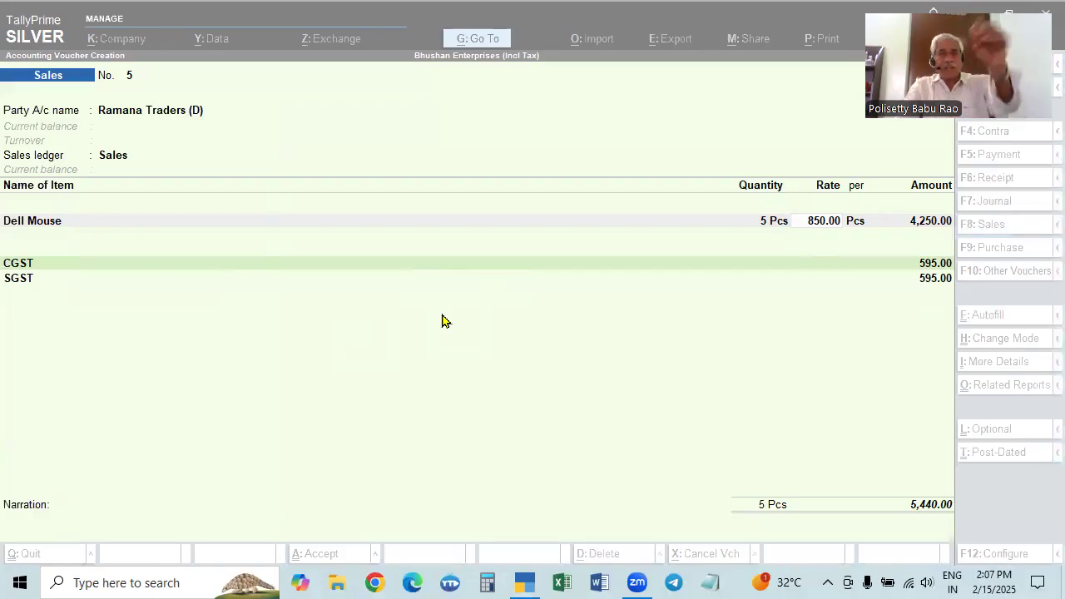
Set the Dell Mouse rate in the sales voucher to 1,050 per Pcs
{"action": "left_click", "coordinate": [826, 221]}
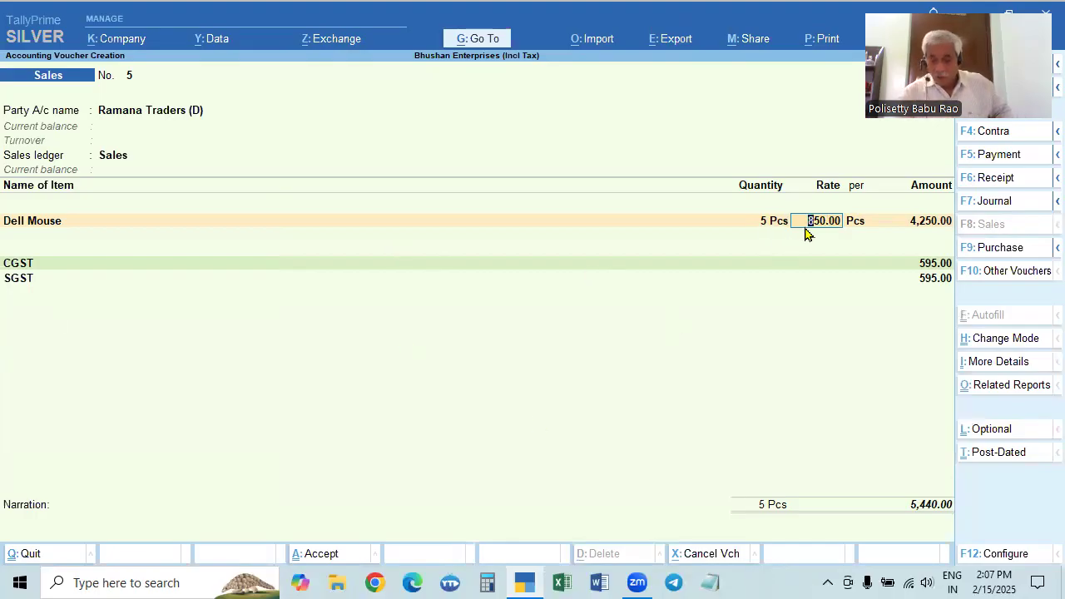
{"action": "type", "text": "1,050"}
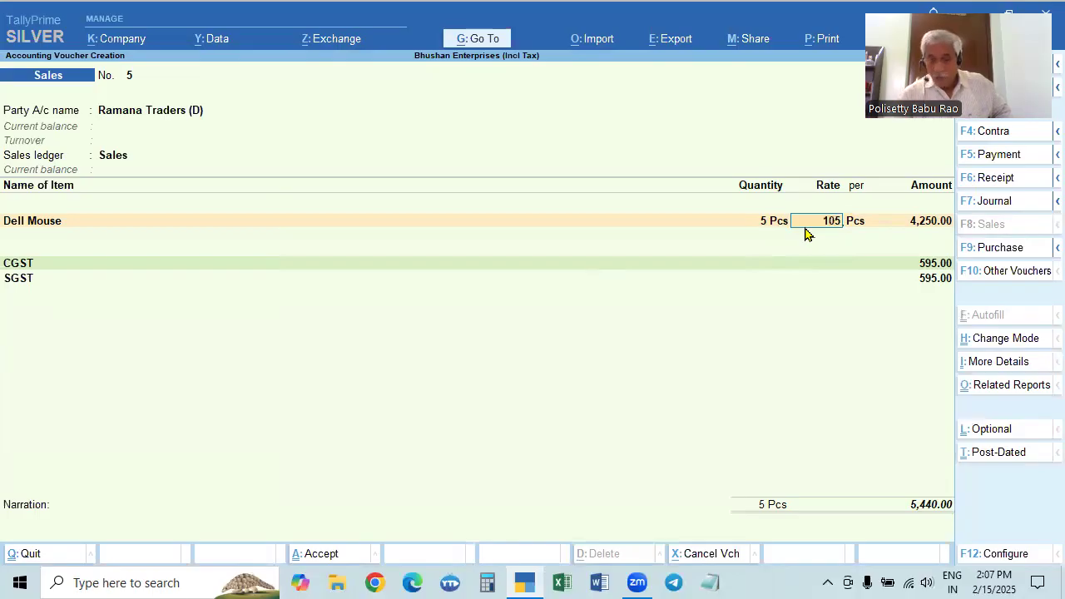
{"action": "key", "text": "Return"}
Finish the item list and remove the CGST and SGST ledger lines from the voucher
{"action": "key", "text": "Return"}
{"action": "key", "text": "Return"}
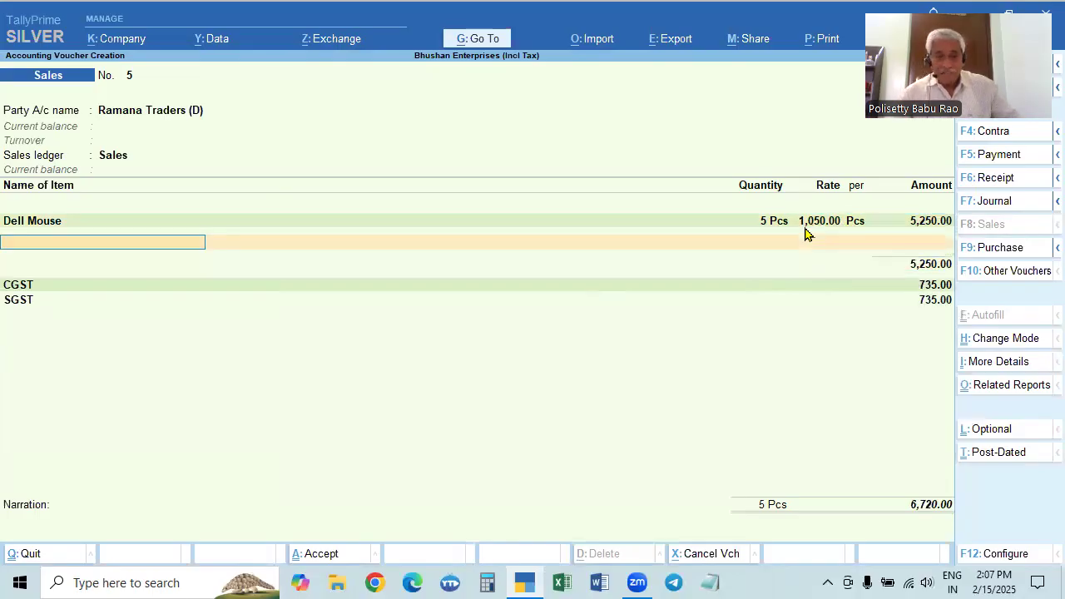
{"action": "key", "text": "Return"}
{"action": "key", "text": "Up"}
{"action": "key", "text": "Up"}
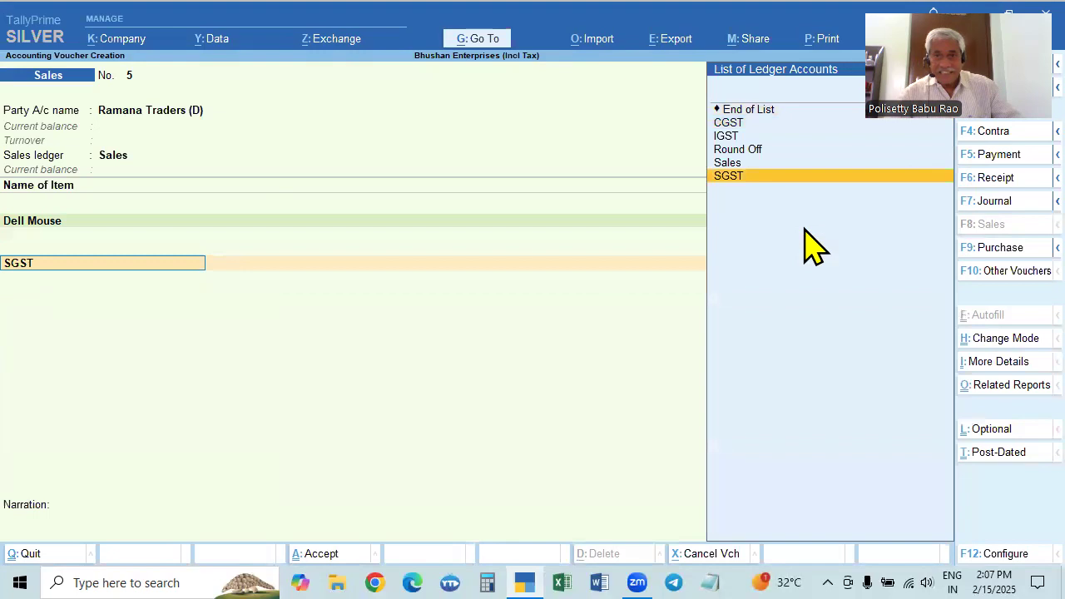
{"action": "key", "text": "Up"}
{"action": "key", "text": "Up"}
{"action": "key", "text": "Up"}
{"action": "key", "text": "Up"}
{"action": "key", "text": "Up"}
{"action": "key", "text": "Return"}
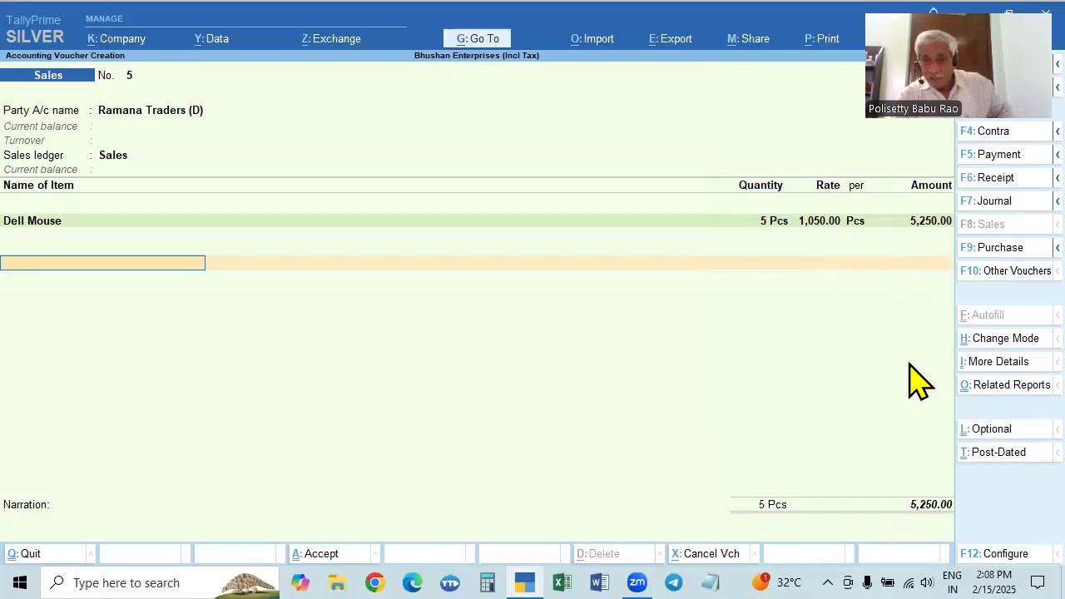
Return to the Dell Mouse rate, switch to Calculator, and enter 1050 followed by 1088 for comparison, clearing each value
{"action": "left_click", "coordinate": [820, 222]}
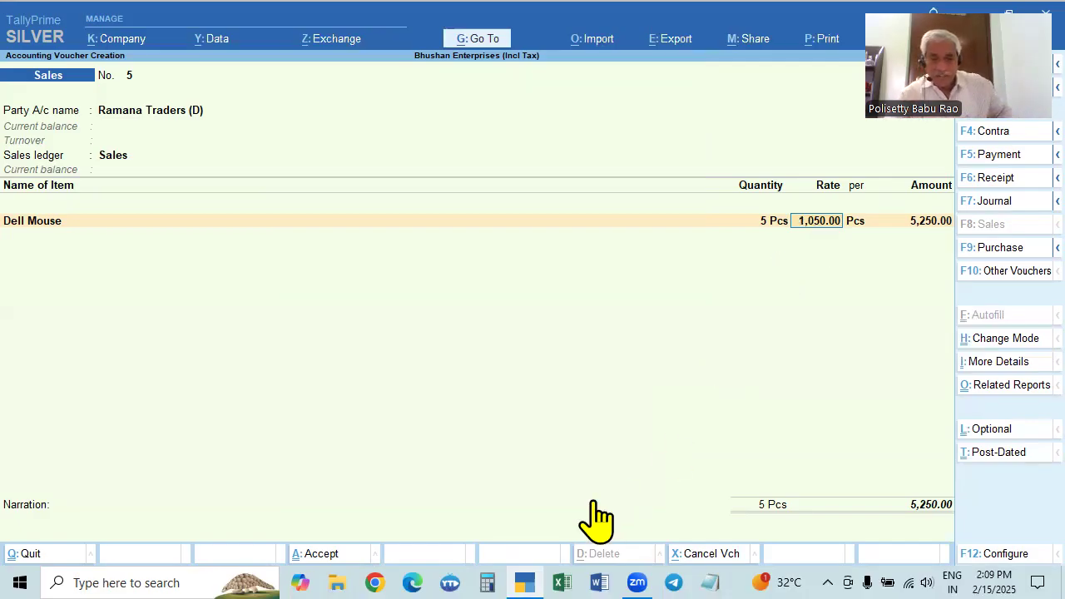
{"action": "left_click", "coordinate": [487, 580]}
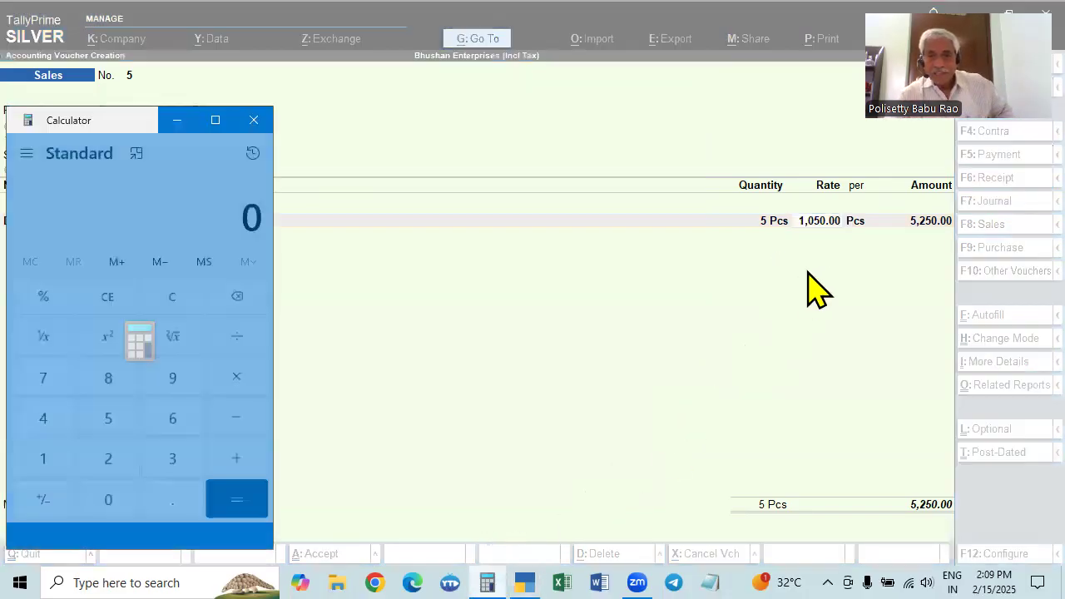
{"action": "type", "text": "1050"}
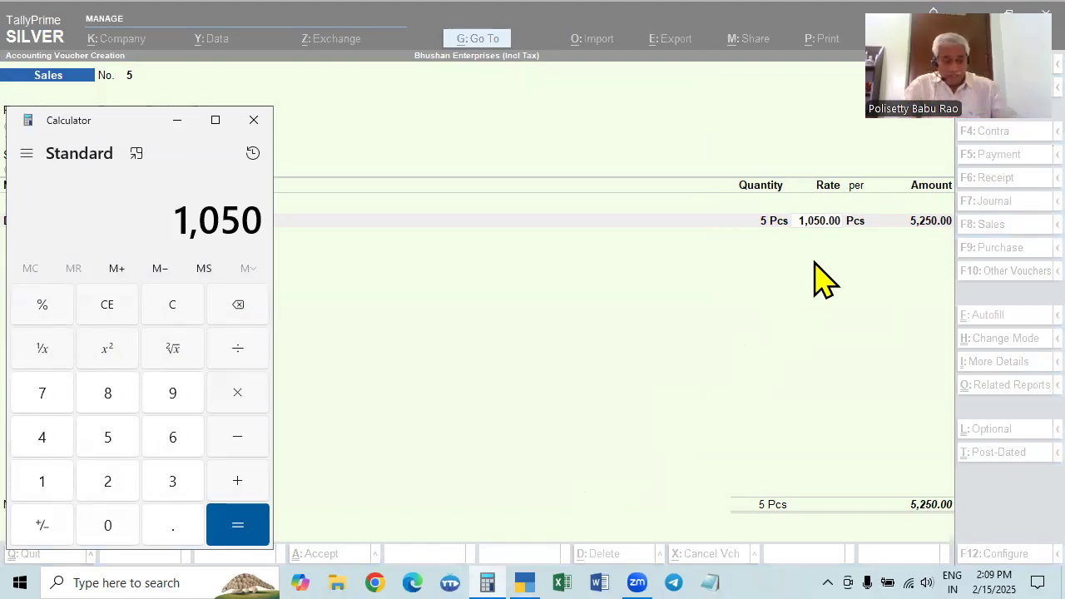
{"action": "key", "text": "Escape"}
{"action": "type", "text": "1088"}
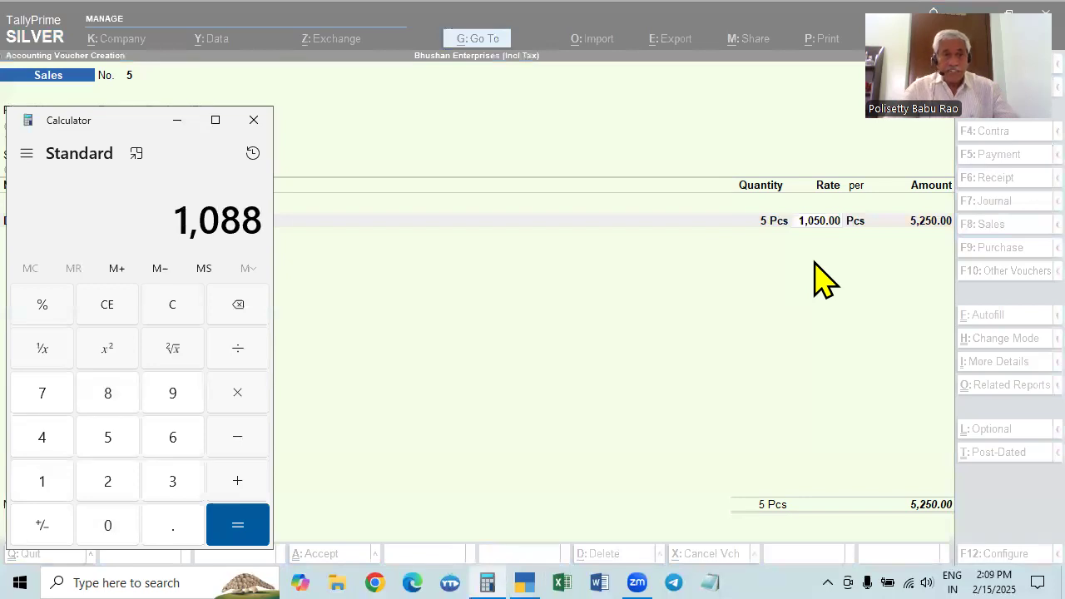
{"action": "key", "text": "Escape"}
Calculate the tax-exclusive price of 1100 at 28% GST by dividing it by 128 and multiplying by 100
{"action": "type", "text": "1100"}
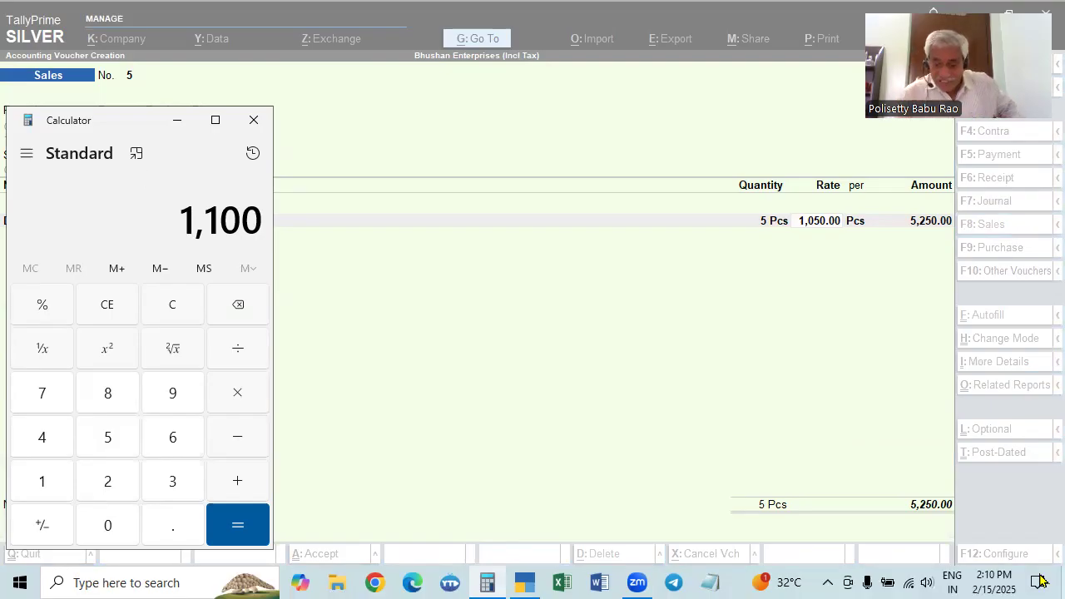
{"action": "key", "text": "slash"}
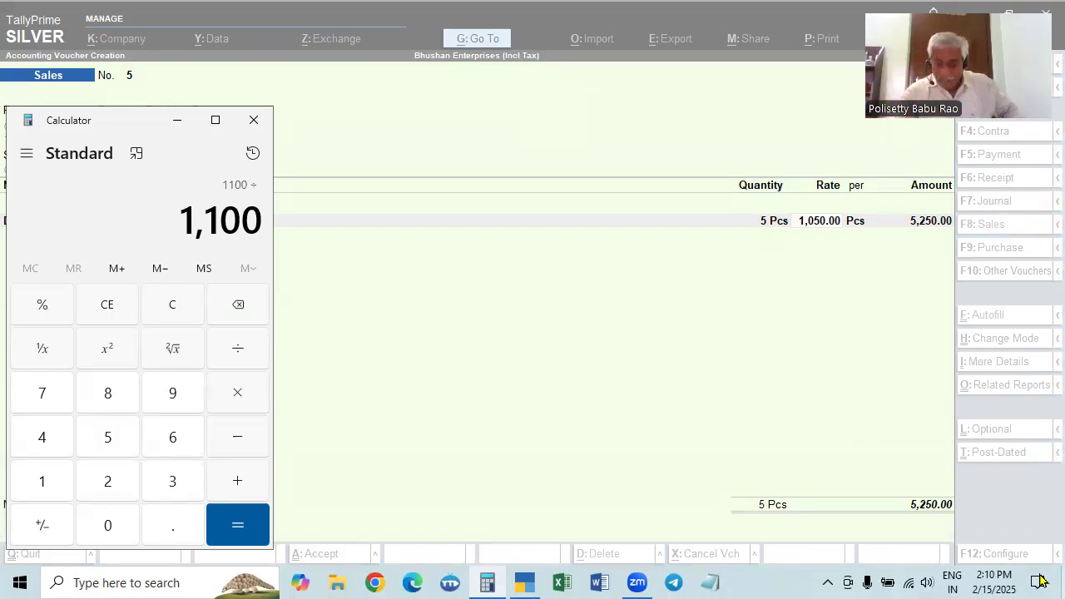
{"action": "type", "text": "128"}
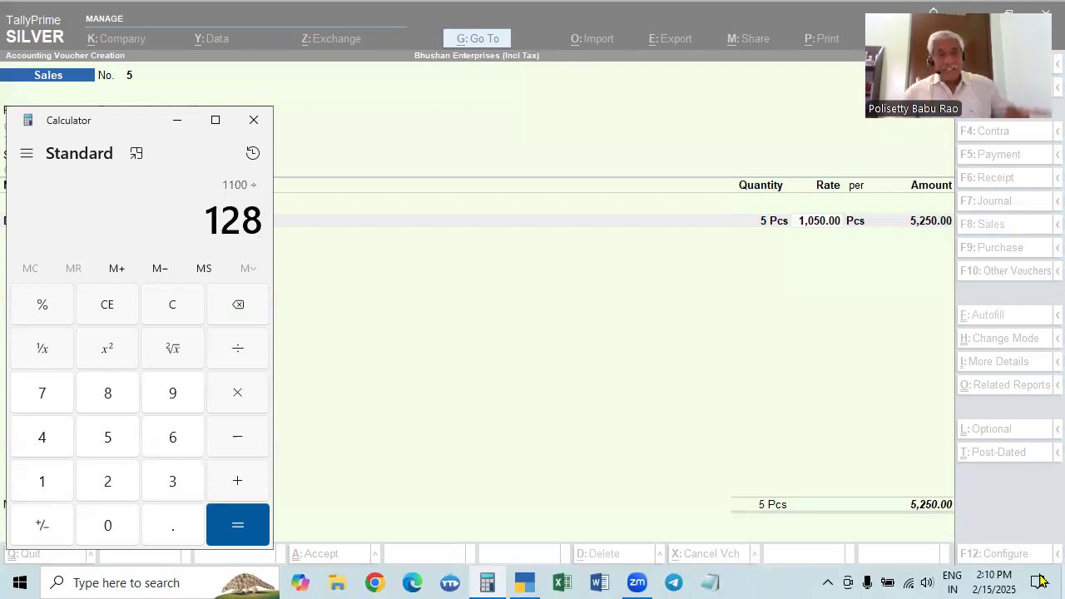
{"action": "key", "text": "Return"}
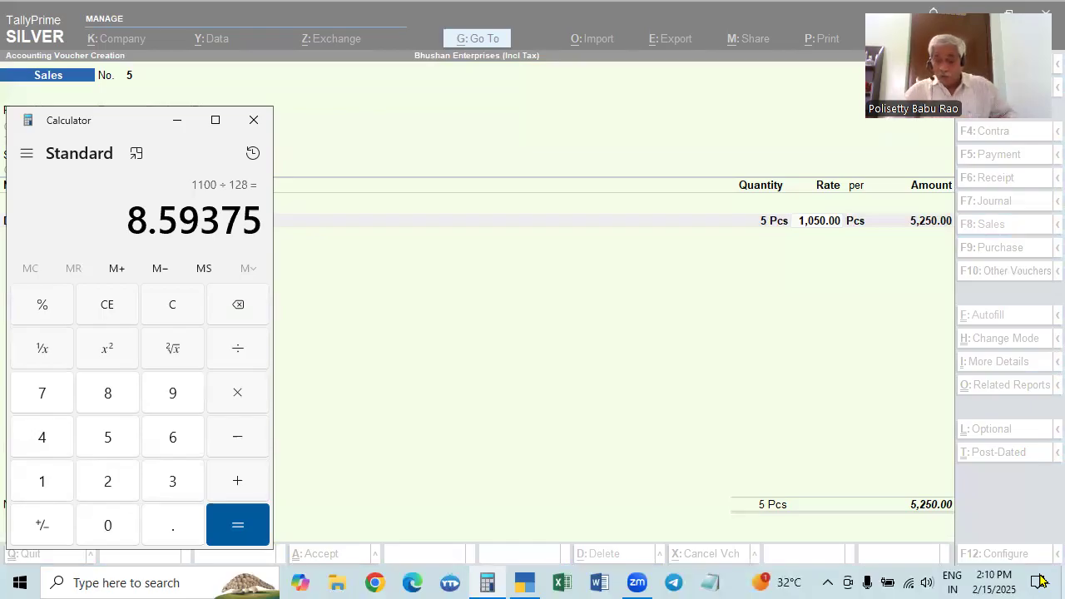
{"action": "key", "text": "asterisk"}
{"action": "type", "text": "100"}
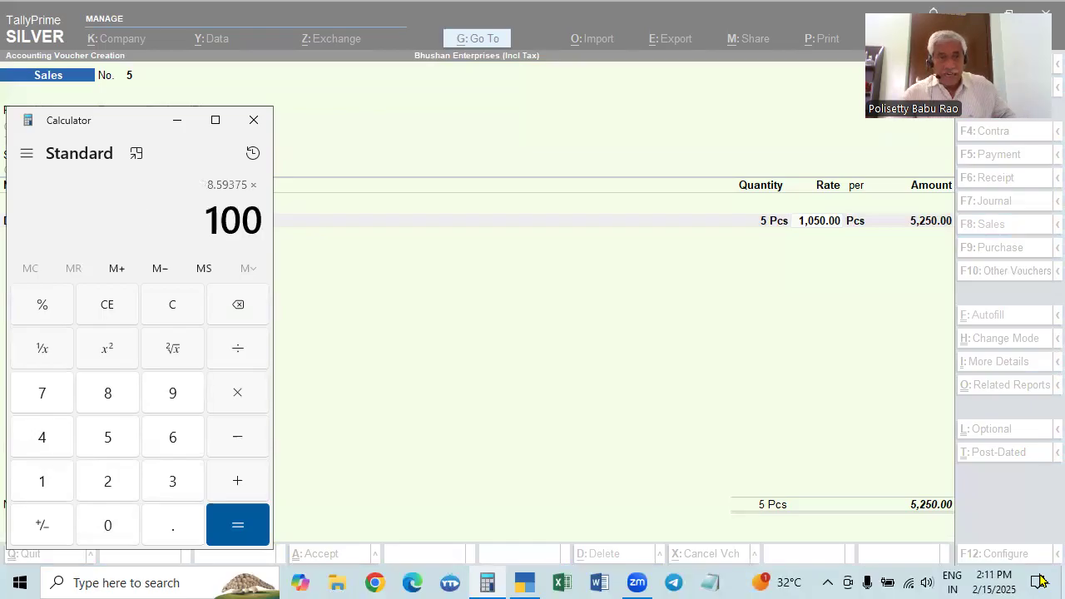
{"action": "key", "text": "Return"}
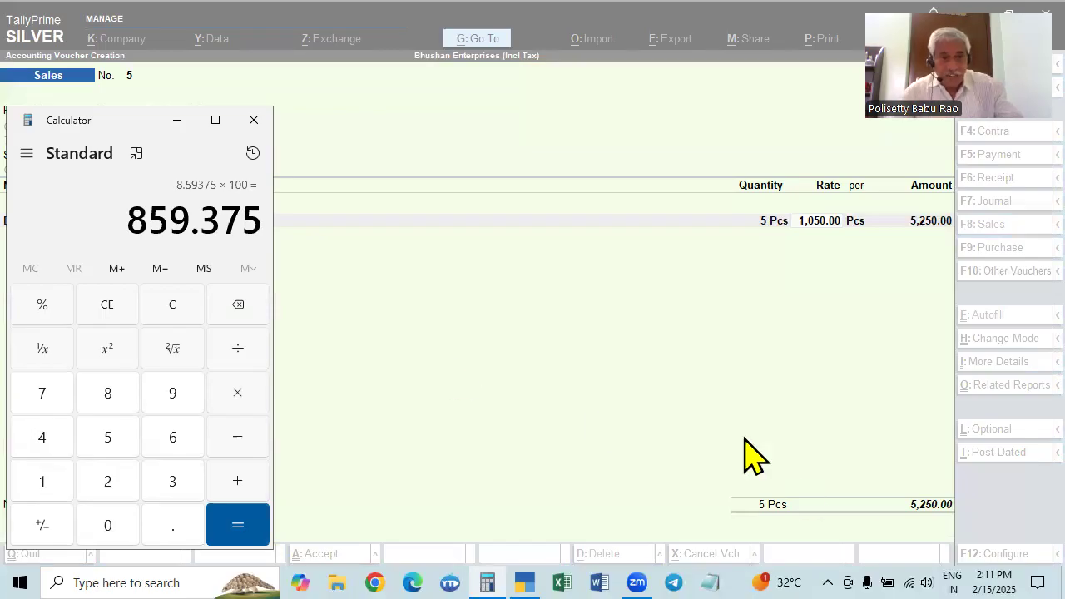
Clear the calculator and add 28% to 859.38 to check the tax-inclusive price
{"action": "key", "text": "Escape"}
{"action": "type", "text": "859.38"}
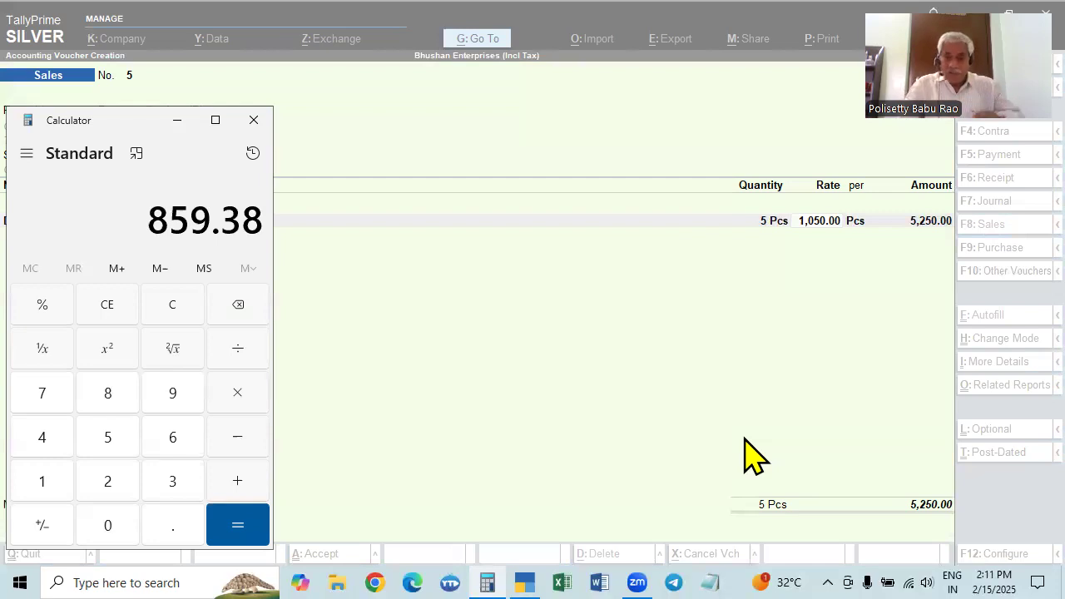
{"action": "key", "text": "plus"}
{"action": "type", "text": "28"}
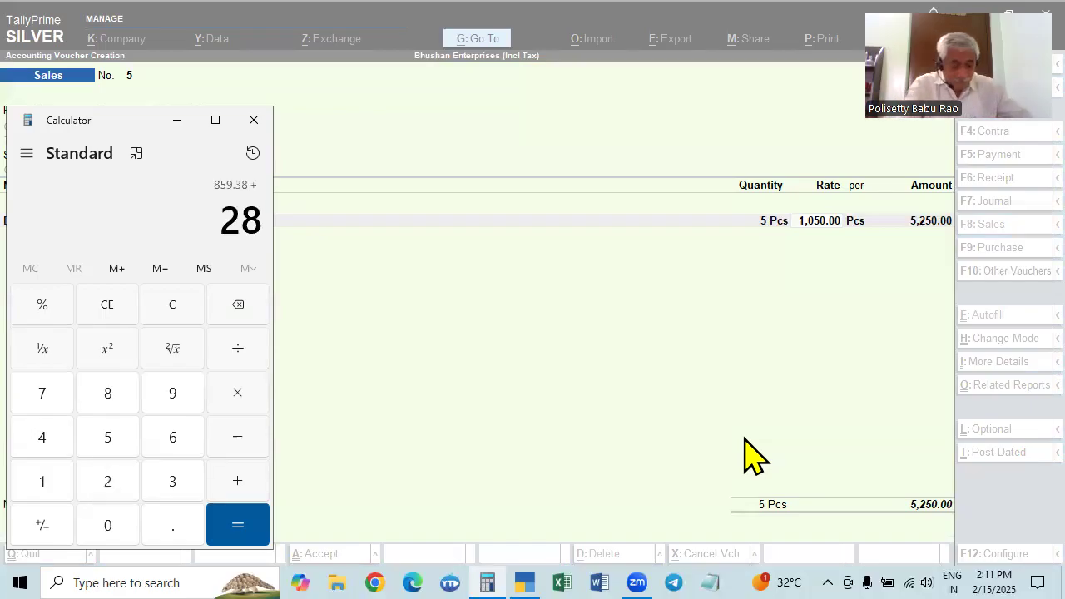
{"action": "key", "text": "percent"}
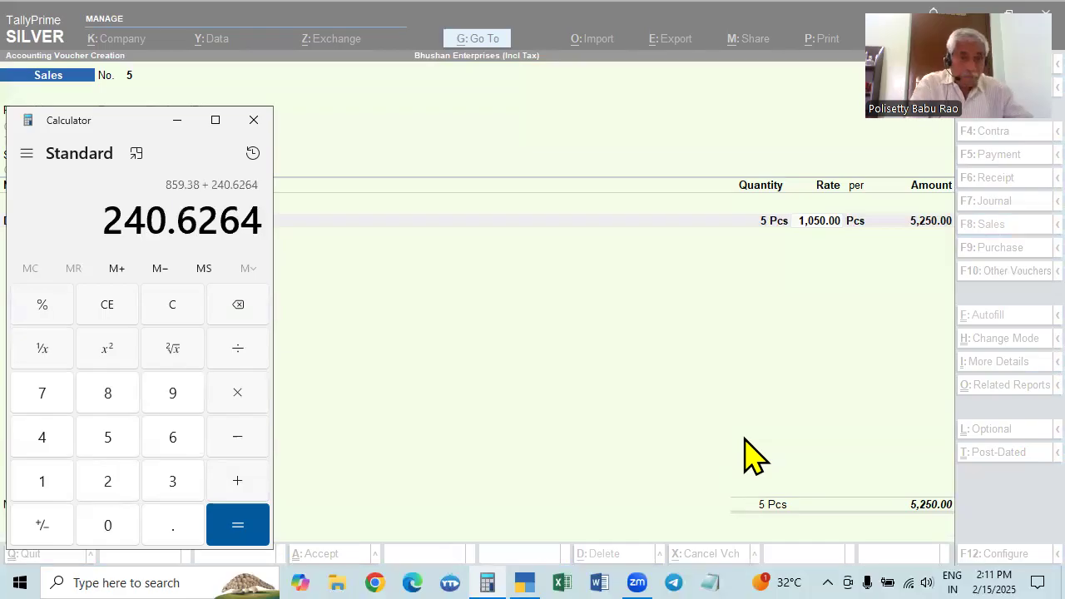
{"action": "key", "text": "Return"}
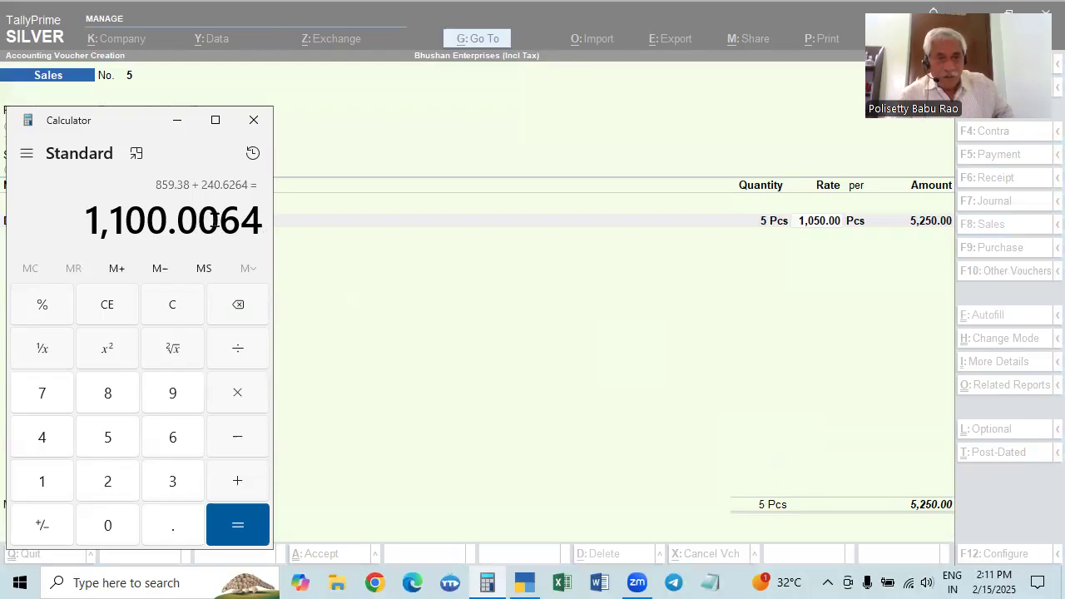
Enter the rounded tax-inclusive price 1100.01 in the calculator and clear it
{"action": "type", "text": "1100"}
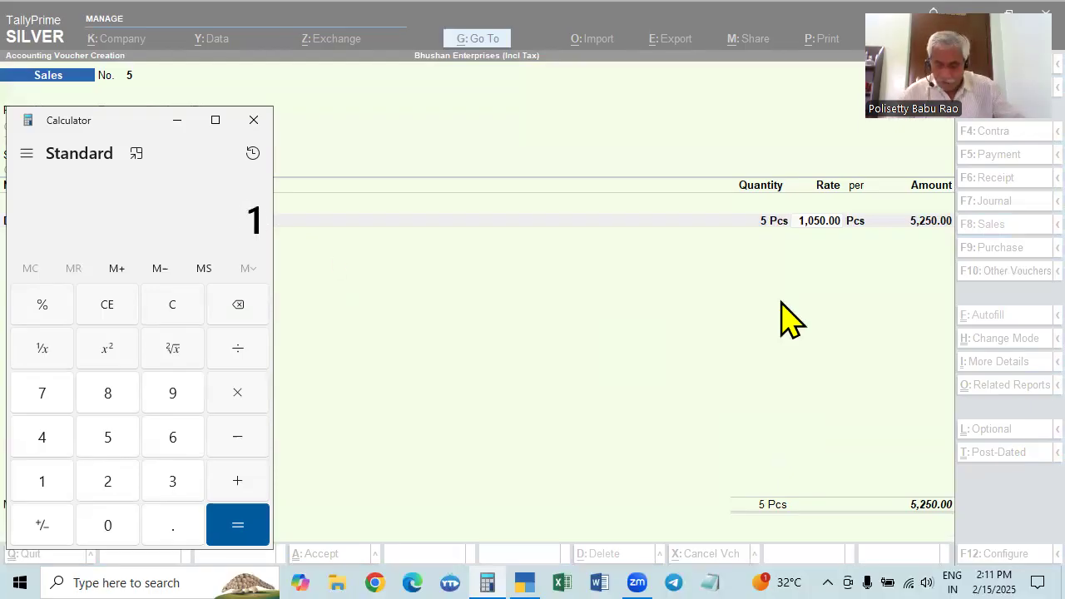
{"action": "type", "text": "00.0"}
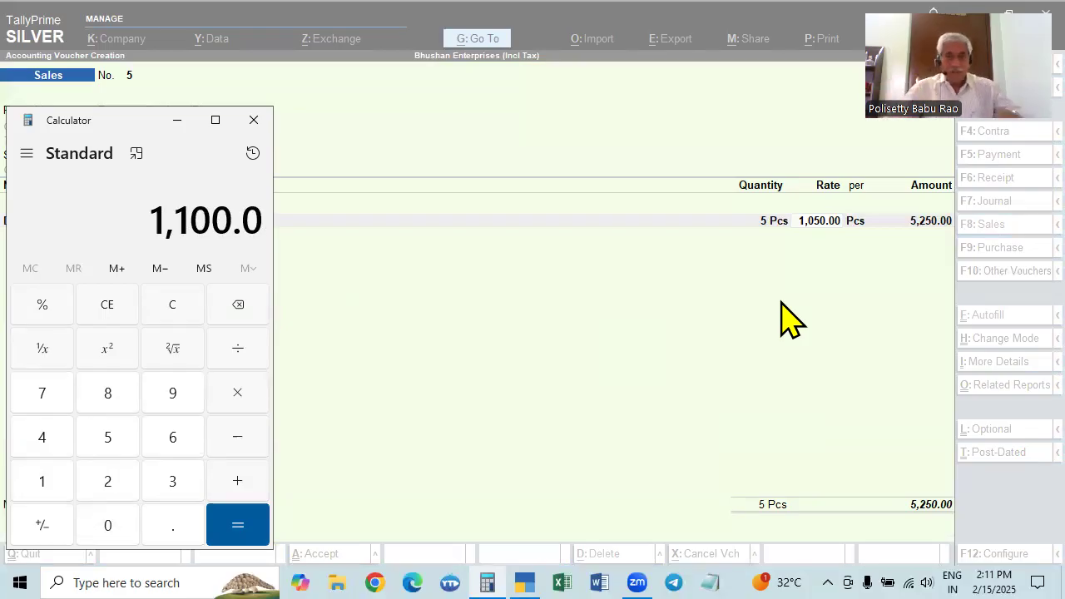
{"action": "type", "text": "1"}
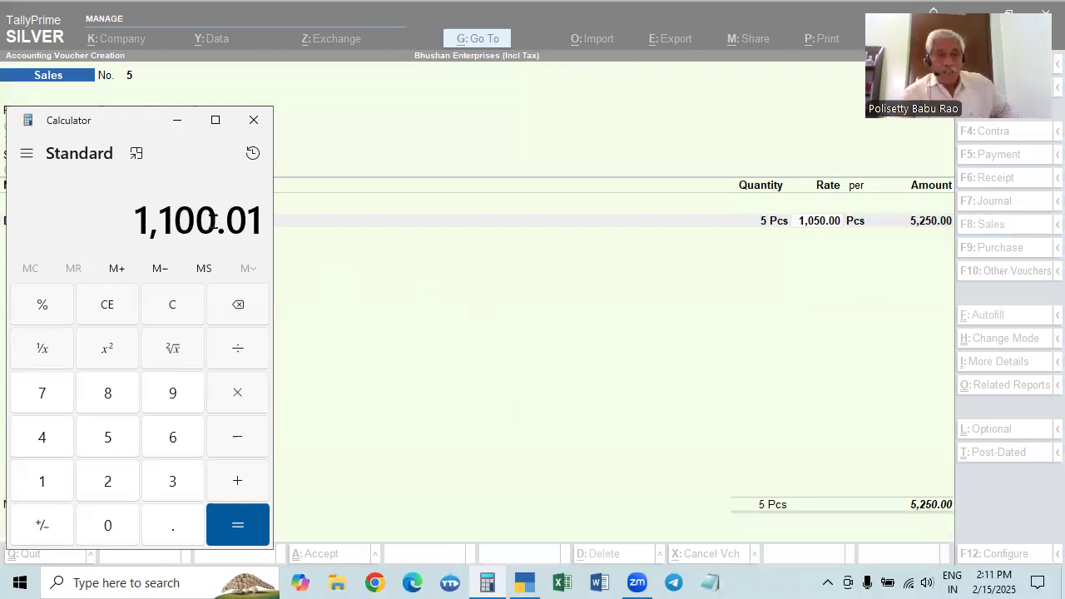
{"action": "key", "text": "Escape"}
Return to the sales voucher in TallyPrime, move past the Dell Mouse line, and quit the voucher without saving
{"action": "left_click", "coordinate": [823, 283]}
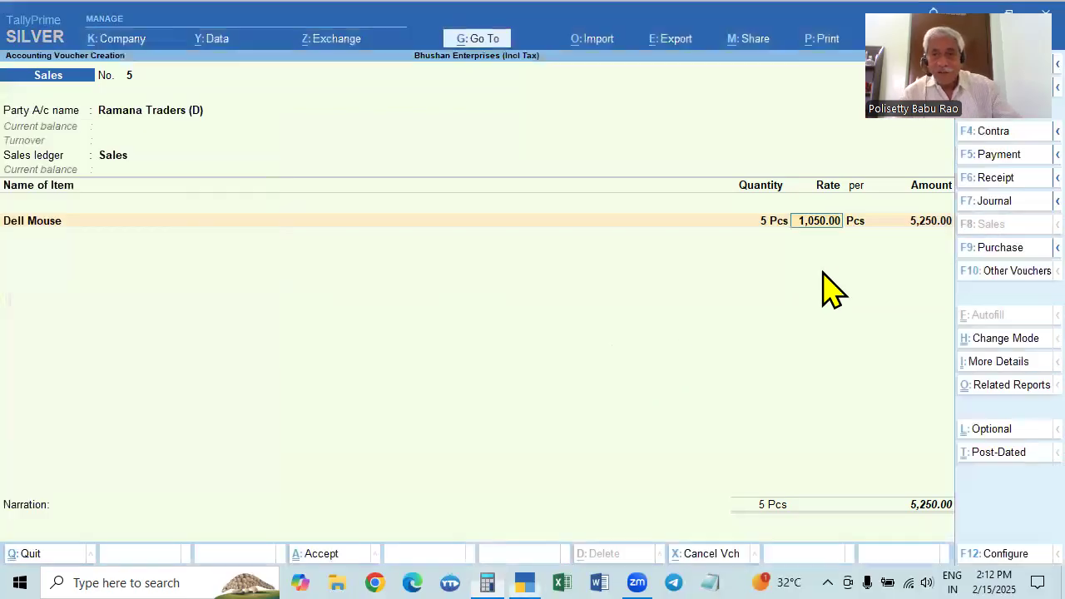
{"action": "key", "text": "Return"}
{"action": "key", "text": "Return"}
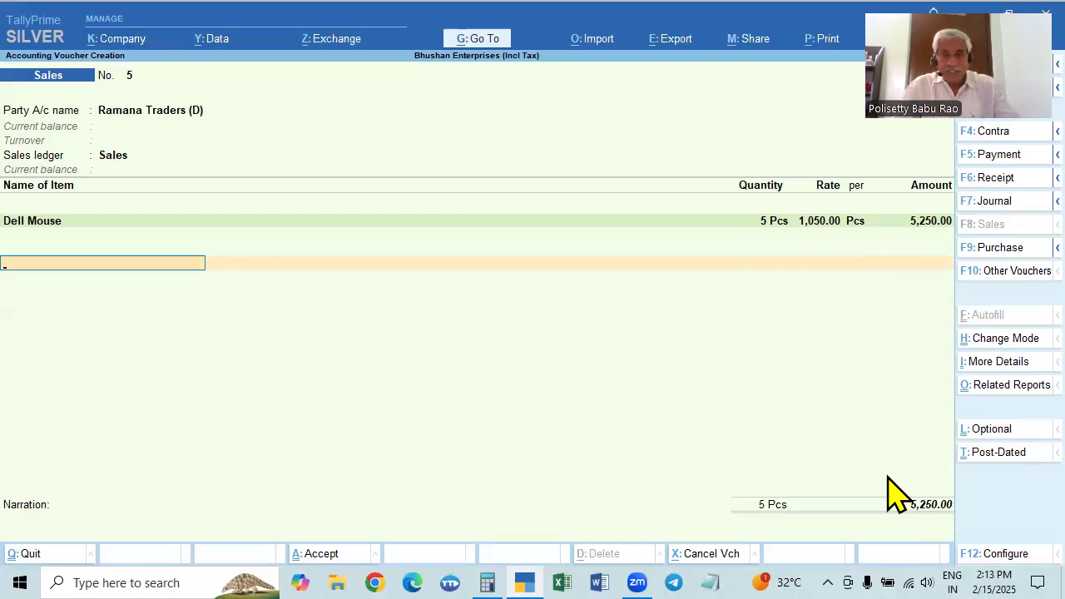
{"action": "key", "text": "Escape"}
{"action": "key", "text": "Return"}
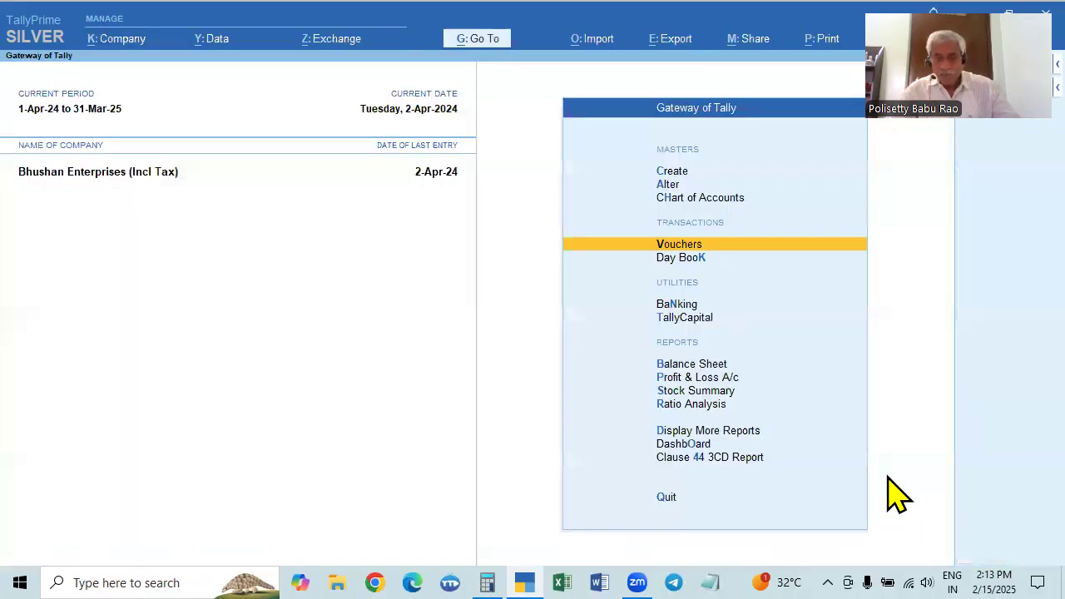
Open a new sales voucher and set Provide Rate Inclusive of Tax for Stock Items to Yes in its configuration
{"action": "key", "text": "Return"}
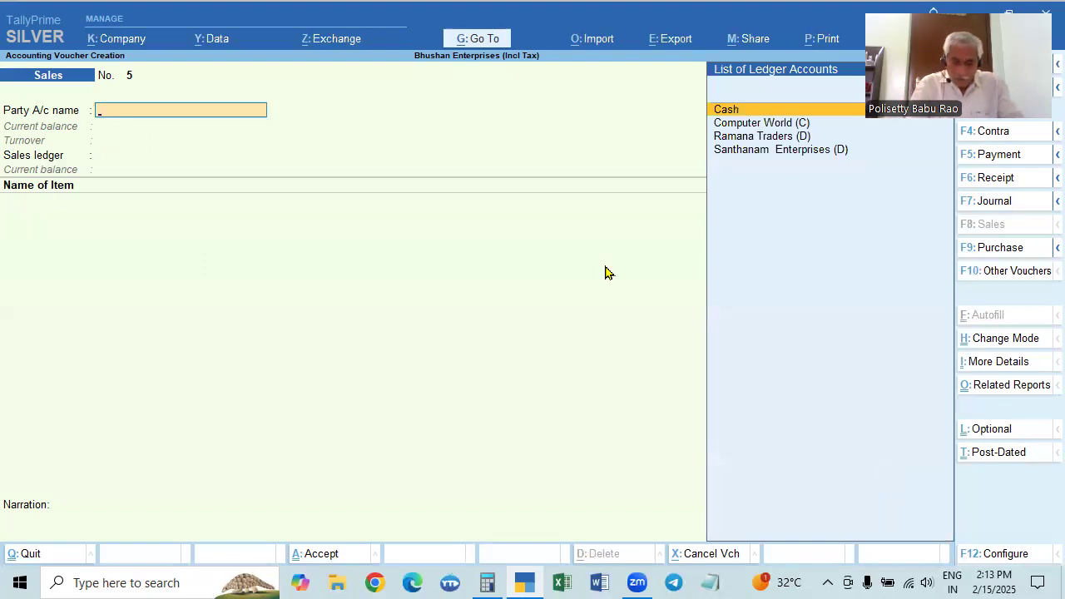
{"action": "key", "text": "F12"}
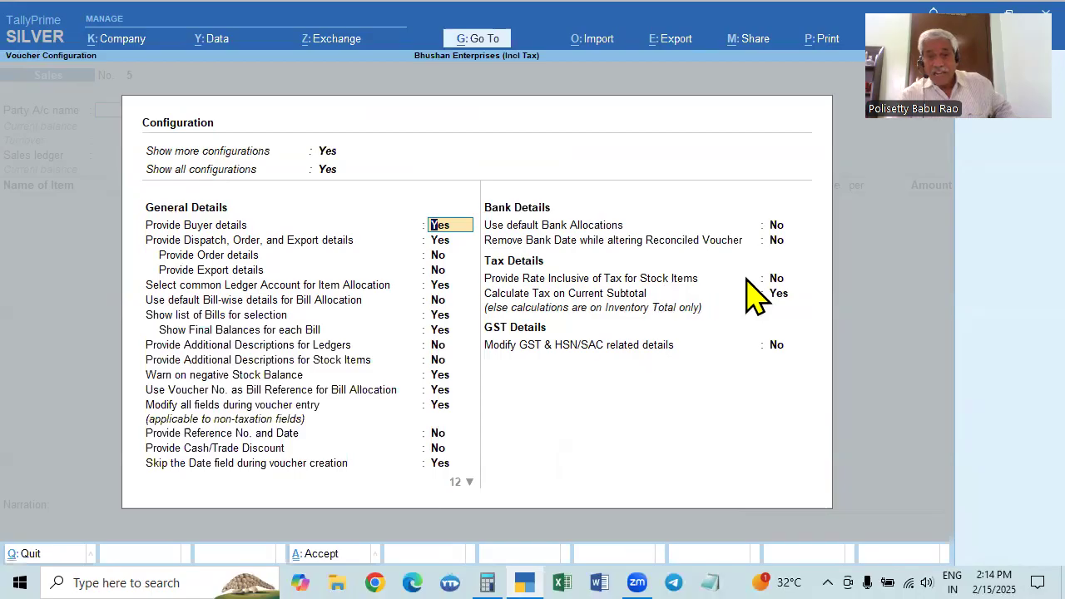
{"action": "left_click", "coordinate": [776, 279]}
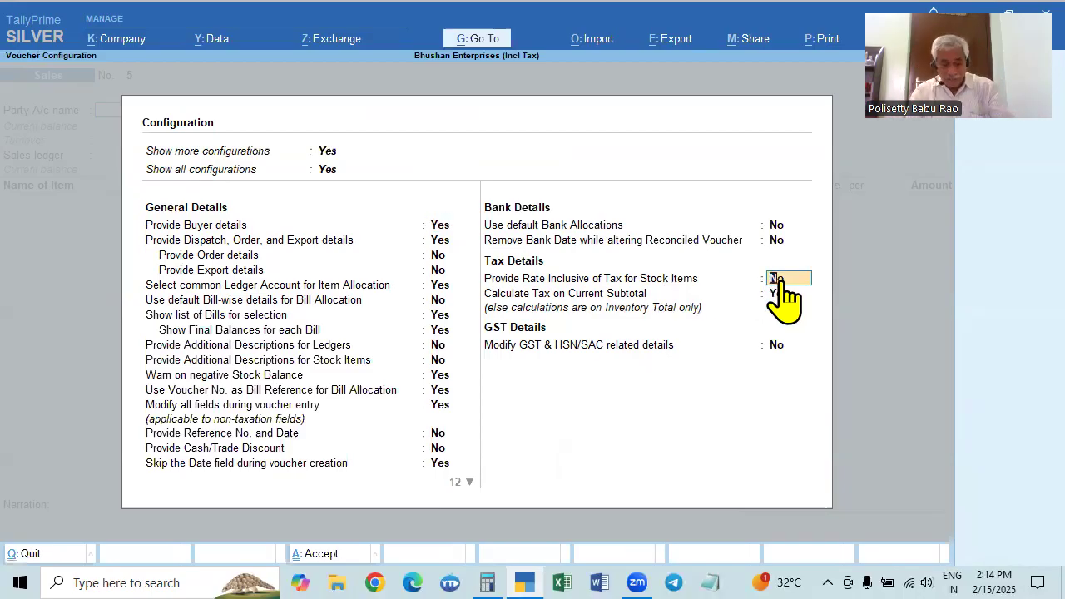
{"action": "key", "text": "y"}
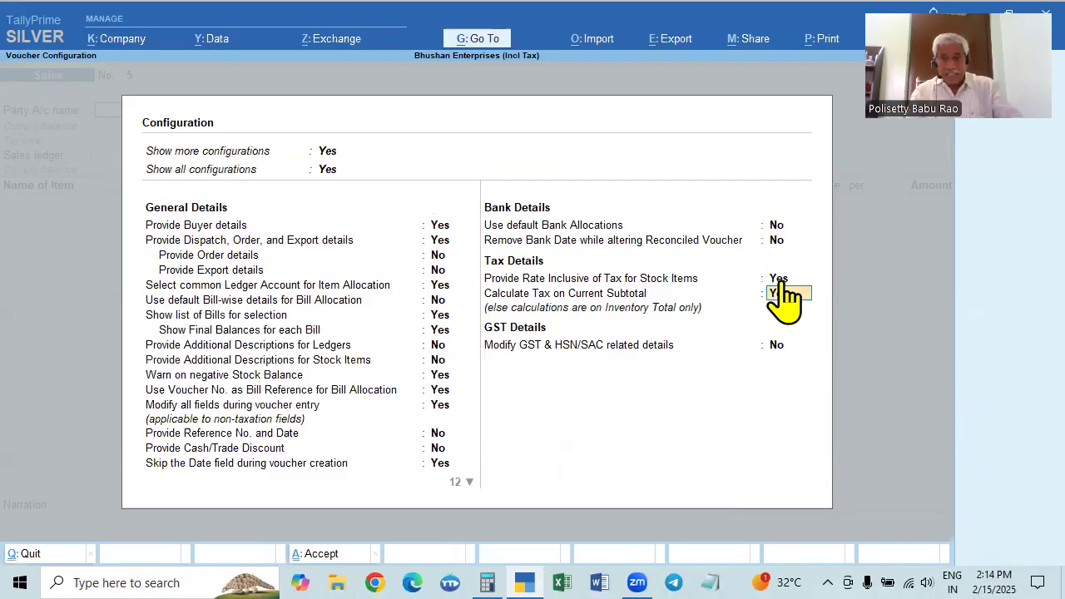
{"action": "key", "text": "ctrl+a"}
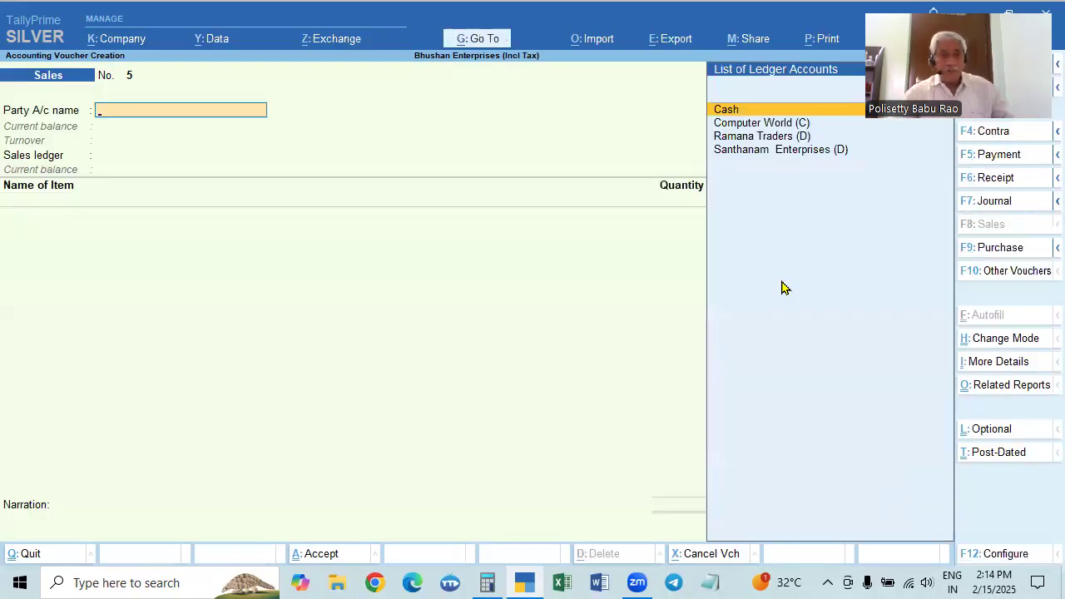
Choose Ramana Traders (D) as the party, accept its dispatch and party details, and select the Sales ledger
{"action": "key", "text": "Down"}
{"action": "key", "text": "Down"}
{"action": "key", "text": "Return"}
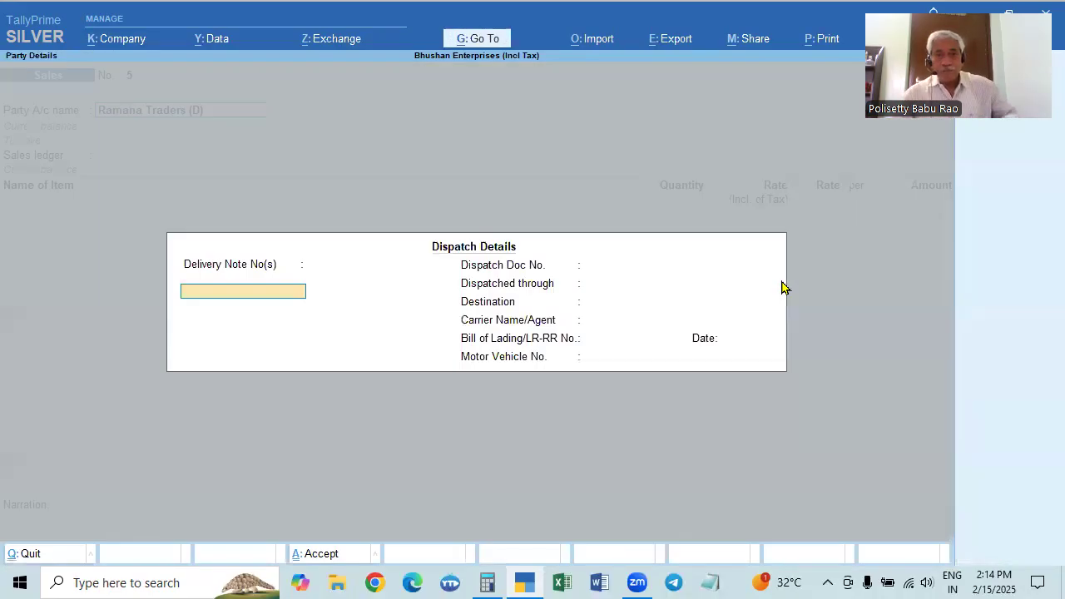
{"action": "key", "text": "ctrl+a"}
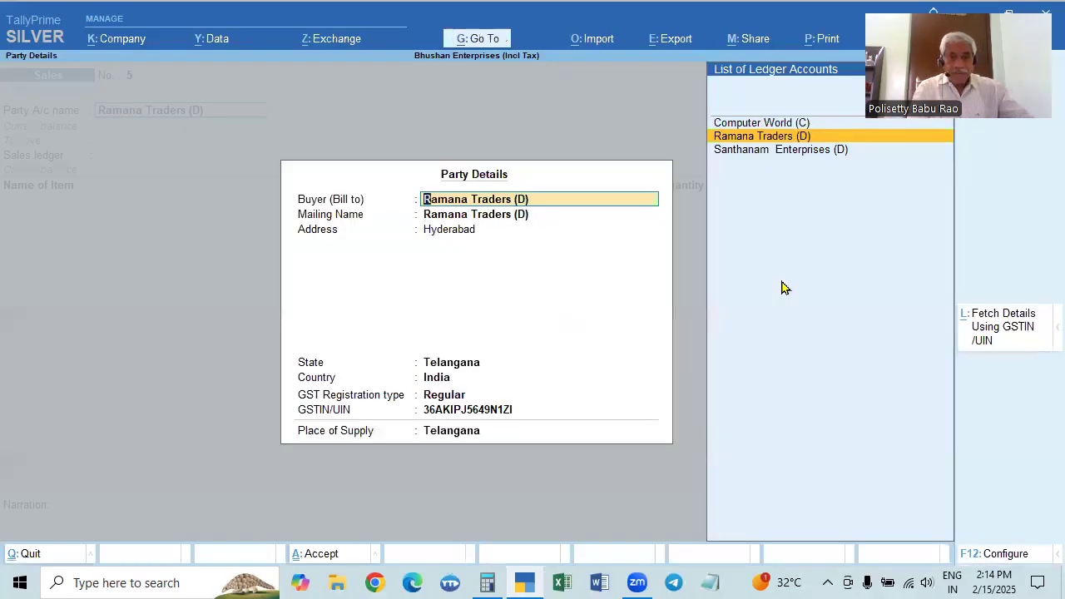
{"action": "key", "text": "ctrl+a"}
{"action": "key", "text": "Return"}
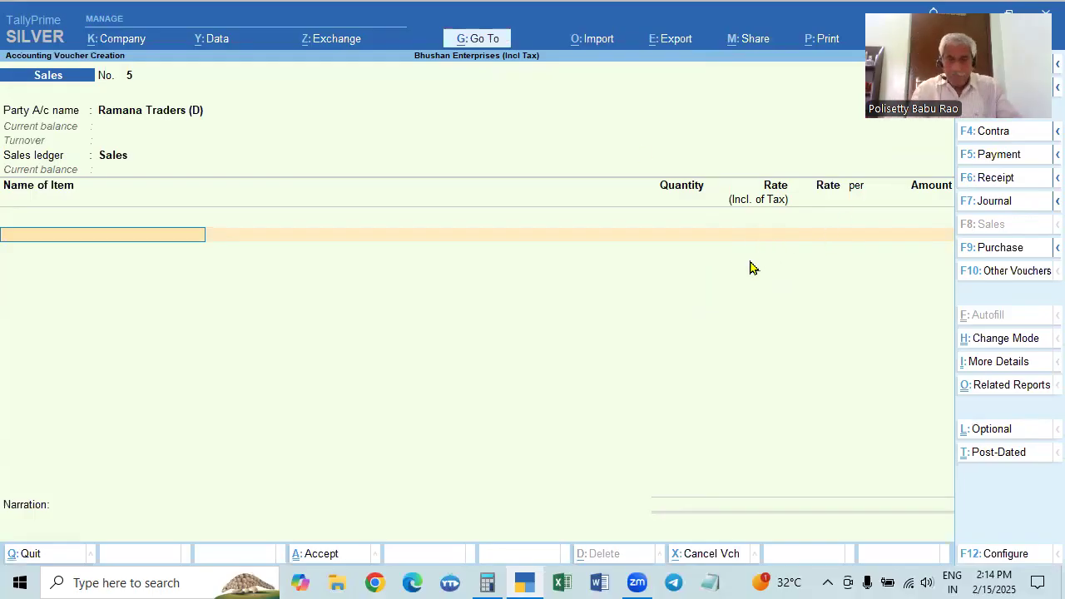
Add Dell Laptop to the sales voucher with a quantity of 2 Pcs
{"action": "key", "text": "Down"}
{"action": "key", "text": "Down"}
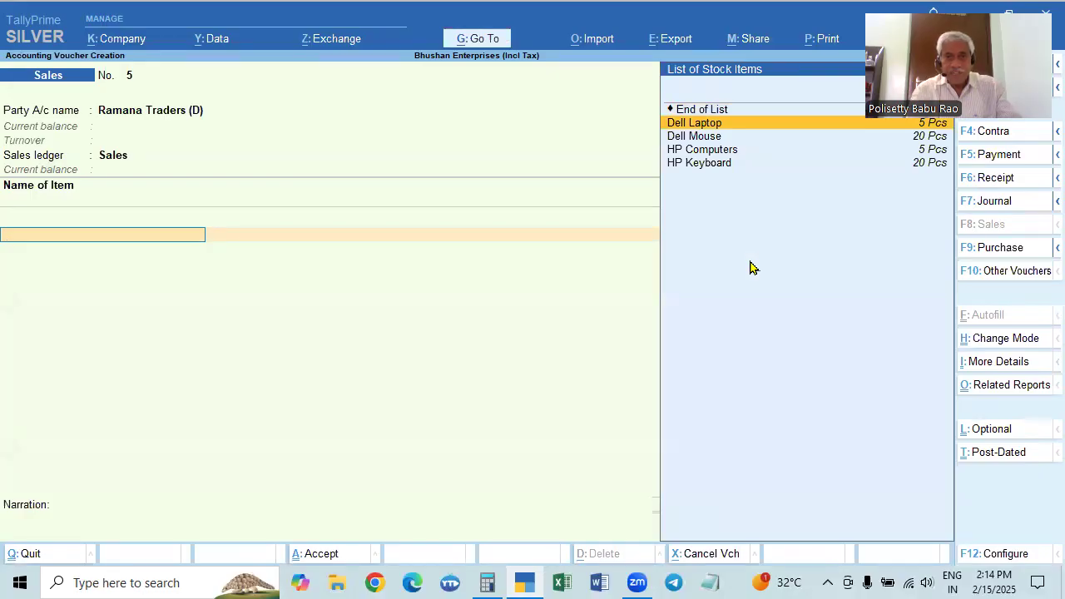
{"action": "key", "text": "Return"}
{"action": "type", "text": "2"}
{"action": "key", "text": "Return"}
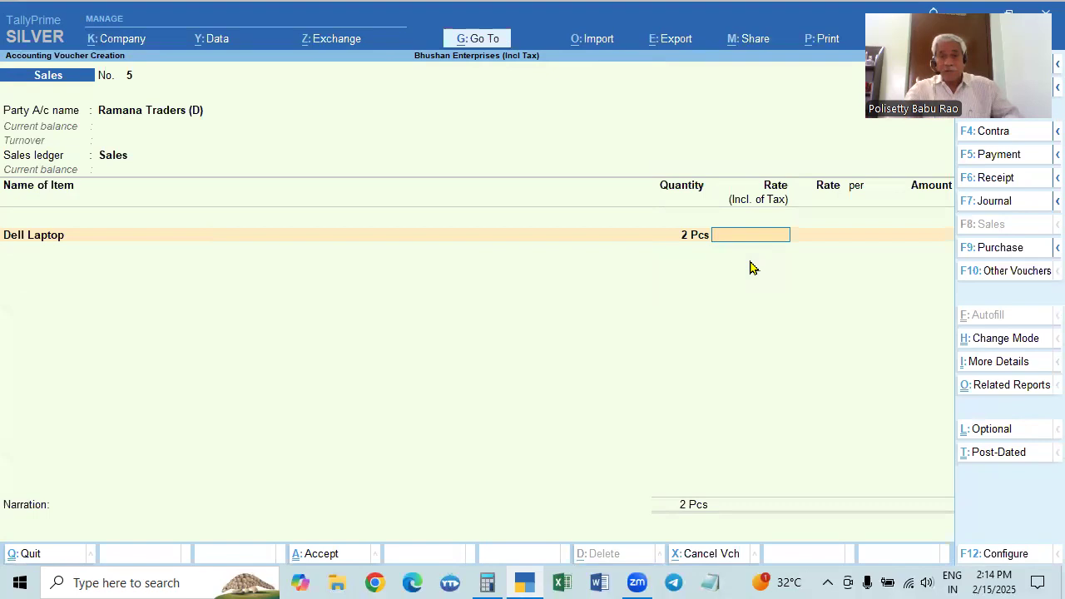
Enter 1100 as the Dell Laptop's rate inclusive of tax
{"action": "type", "text": "100"}
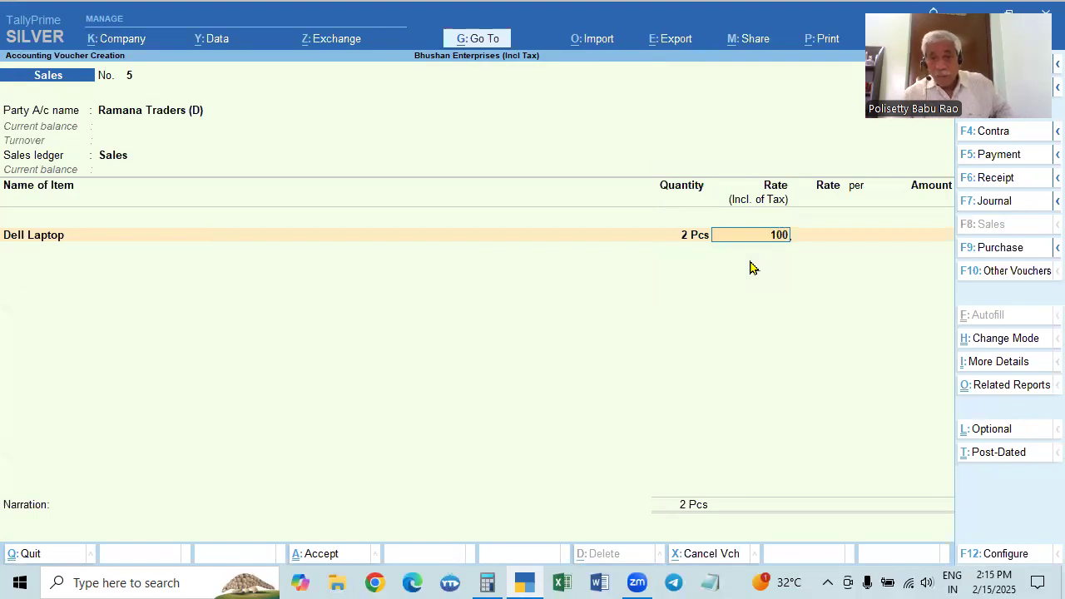
{"action": "key", "text": "BackSpace"}
{"action": "key", "text": "BackSpace"}
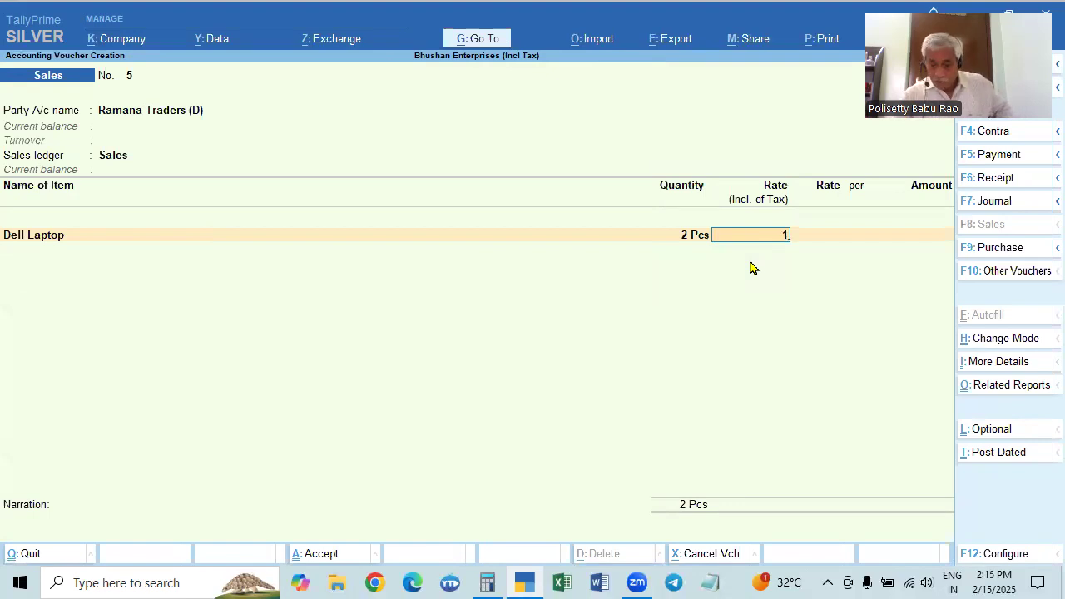
{"action": "type", "text": "100"}
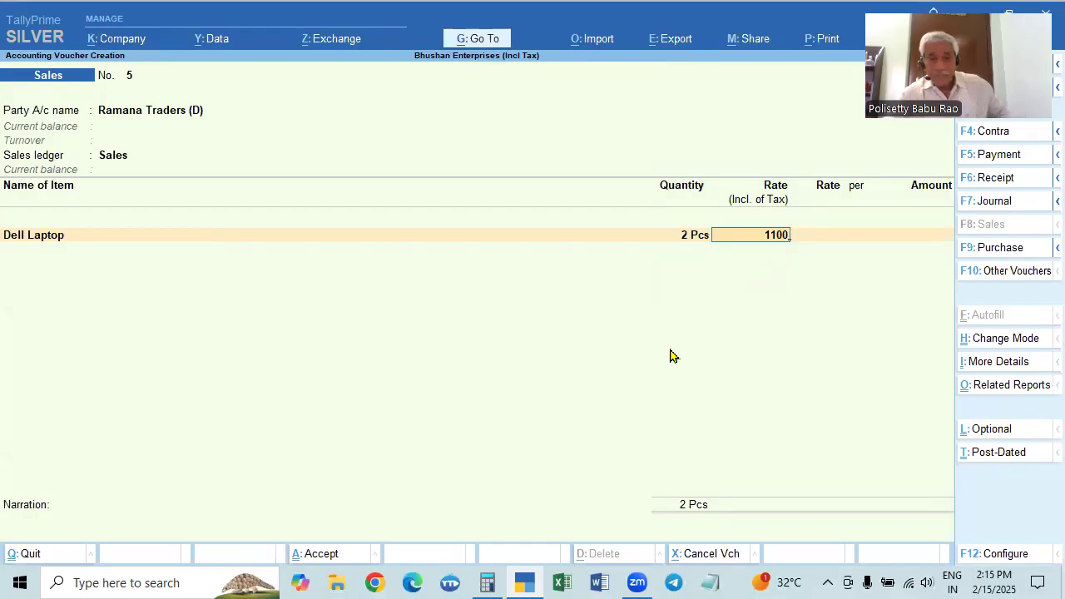
{"action": "left_click", "coordinate": [487, 583]}
{"action": "type", "text": "1100"}
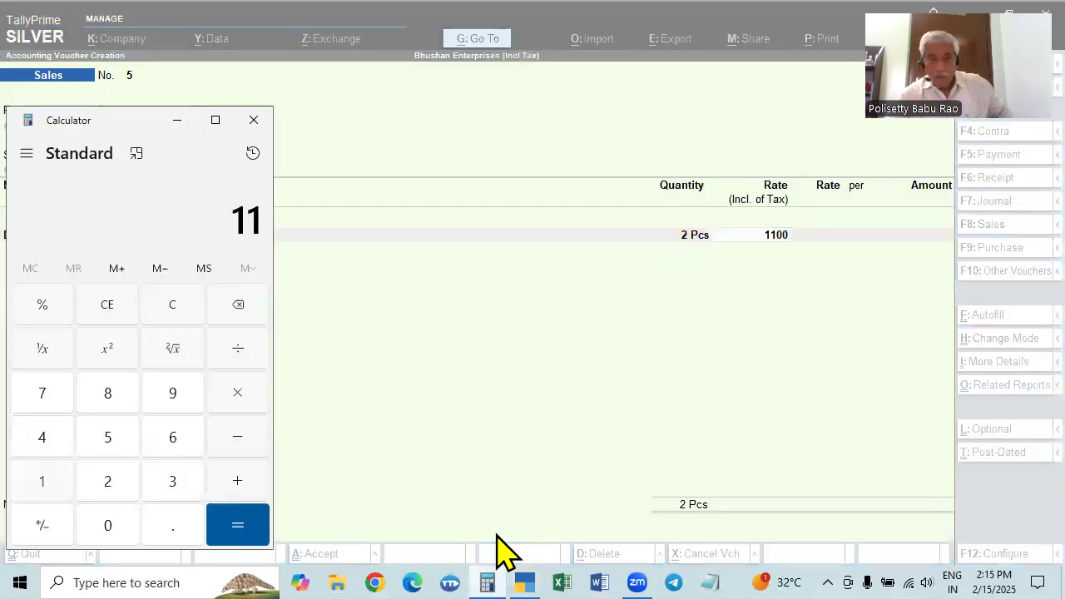
{"action": "key", "text": "slash"}
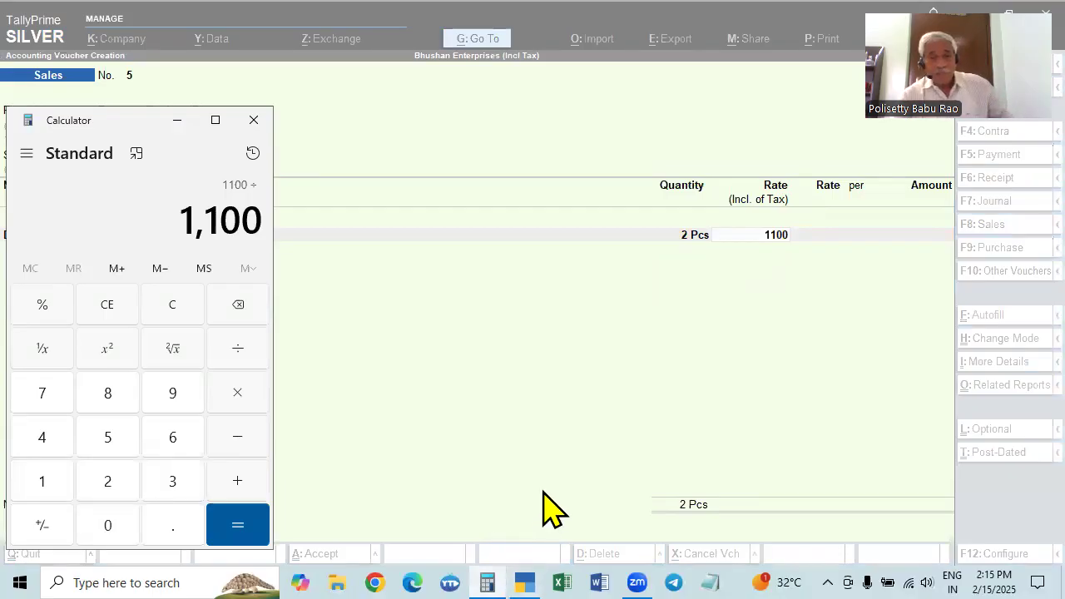
{"action": "left_click", "coordinate": [367, 385]}
{"action": "key", "text": "alt+Tab"}
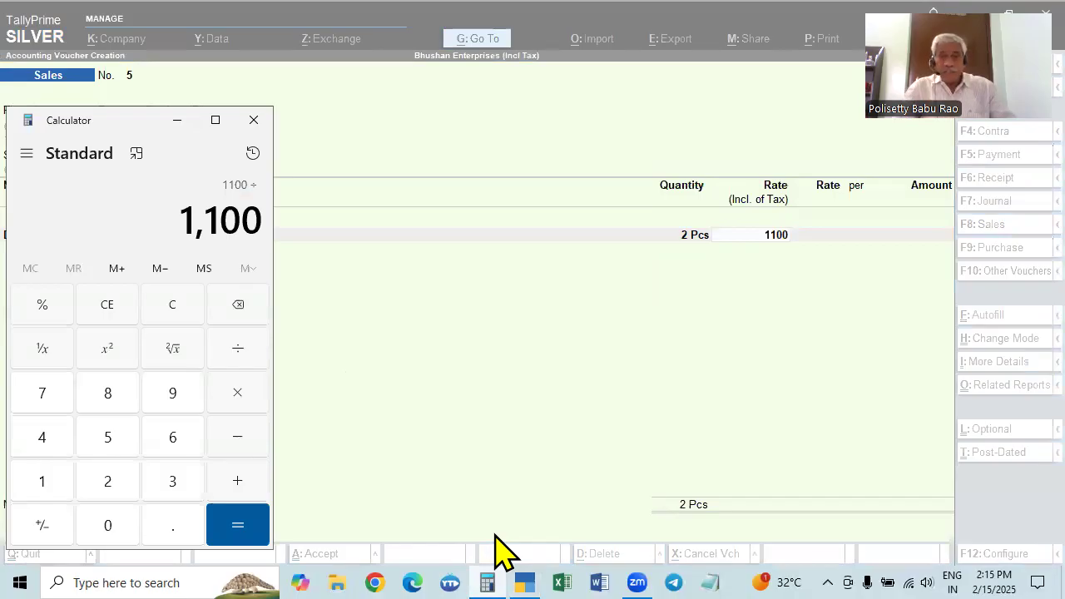
{"action": "key", "text": "Escape"}
{"action": "left_click", "coordinate": [254, 120]}
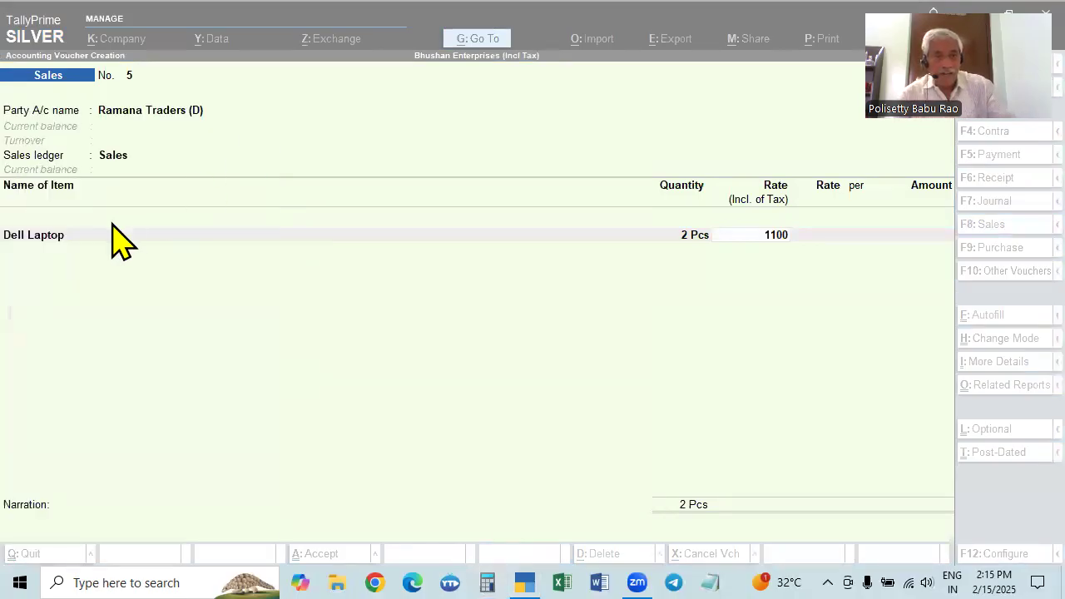
Replace Dell Laptop with Dell Mouse on the voucher's item line, keeping the quantity of 2 Pcs and the Sales ledger
{"action": "left_click", "coordinate": [64, 235]}
{"action": "key", "text": "Down"}
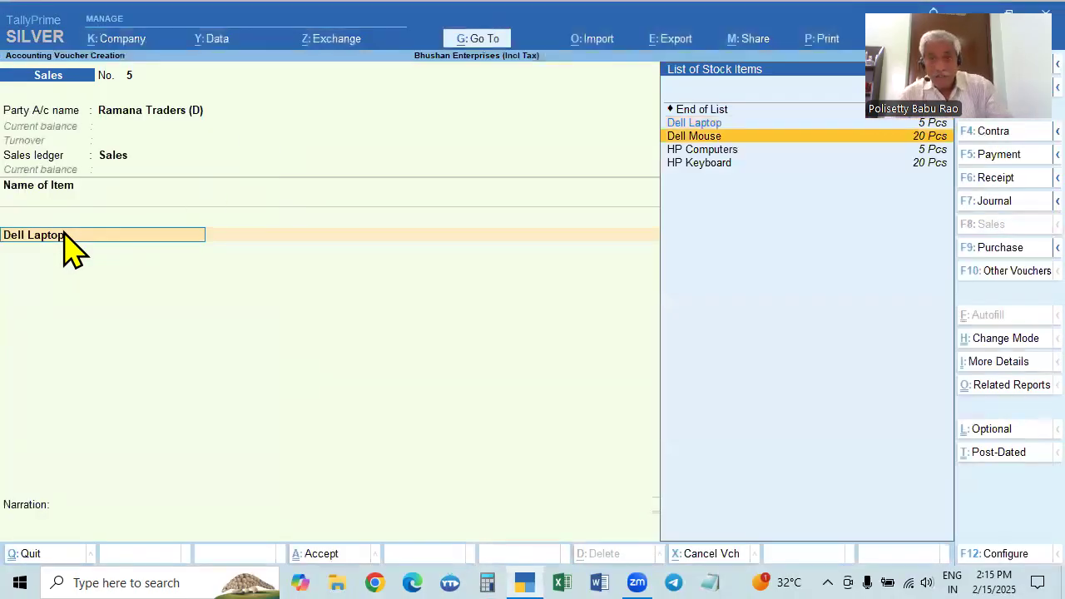
{"action": "key", "text": "Return"}
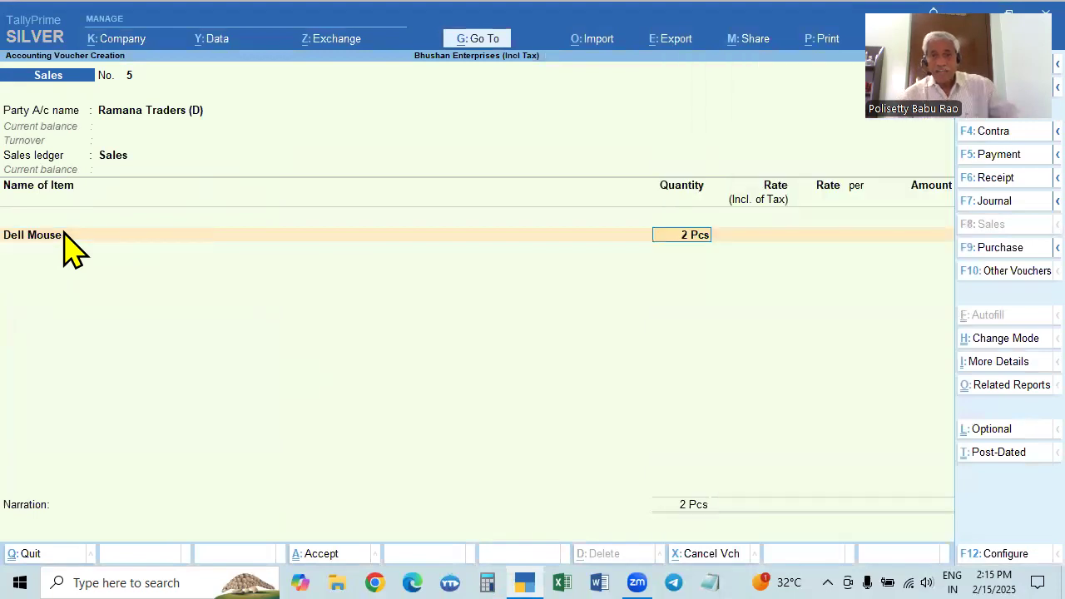
{"action": "key", "text": "Return"}
{"action": "key", "text": "Up"}
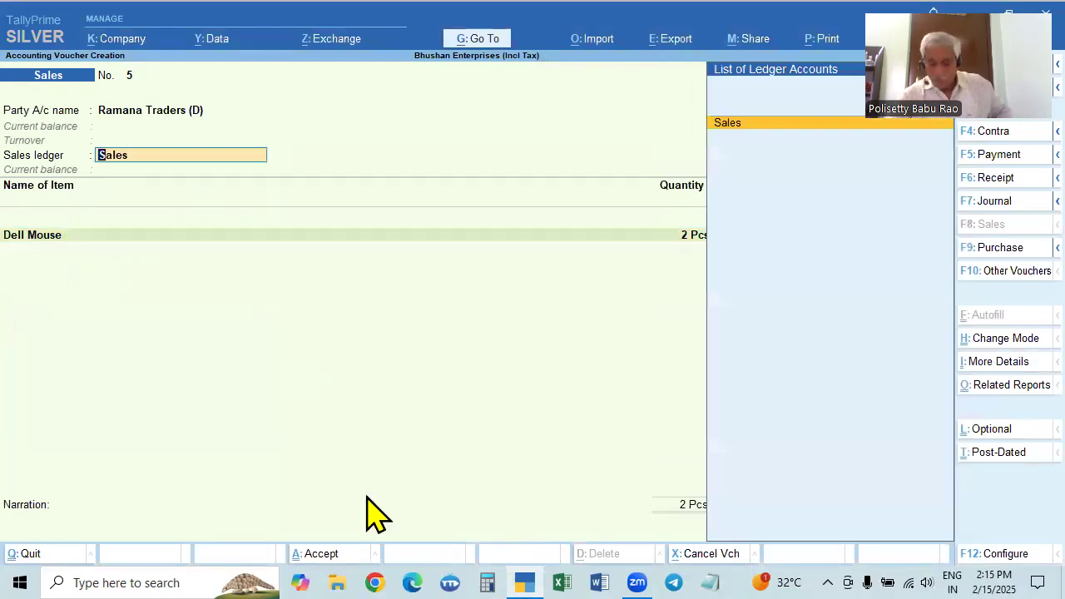
{"action": "type", "text": "5"}
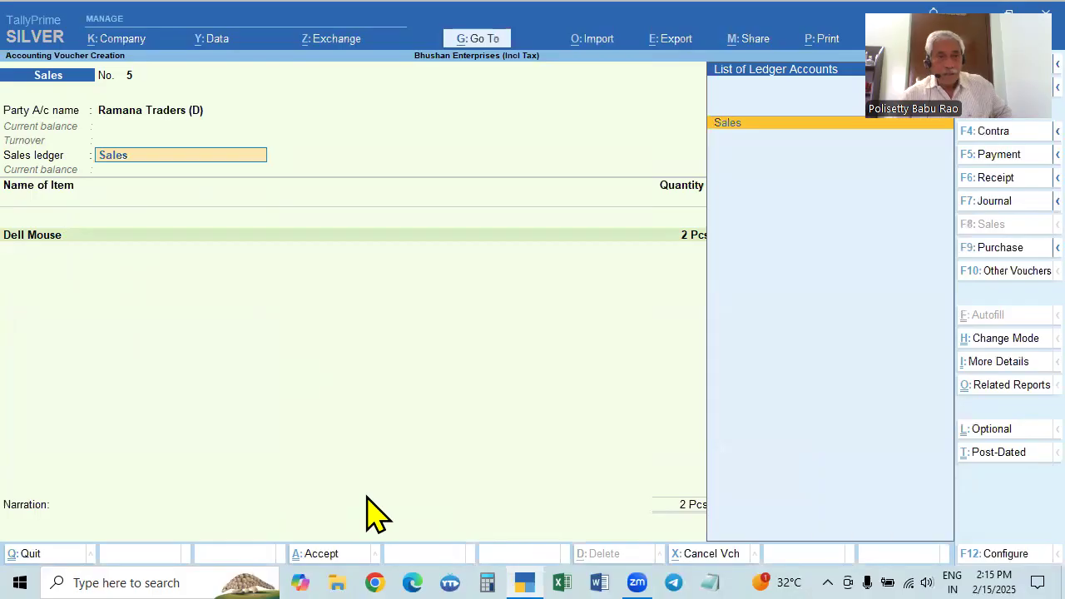
{"action": "key", "text": "Return"}
{"action": "key", "text": "Return"}
{"action": "key", "text": "Return"}
Set the Dell Mouse's rate inclusive of tax to 1100, clearing the calculated tax-exclusive rate
{"action": "type", "text": "1100"}
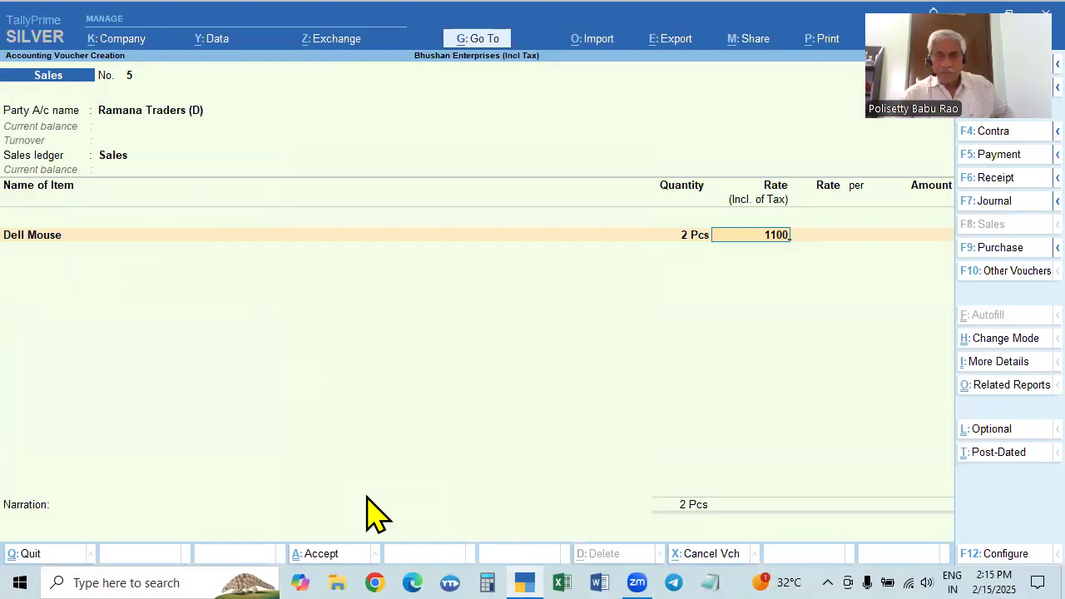
{"action": "key", "text": "Return"}
{"action": "key", "text": "BackSpace"}
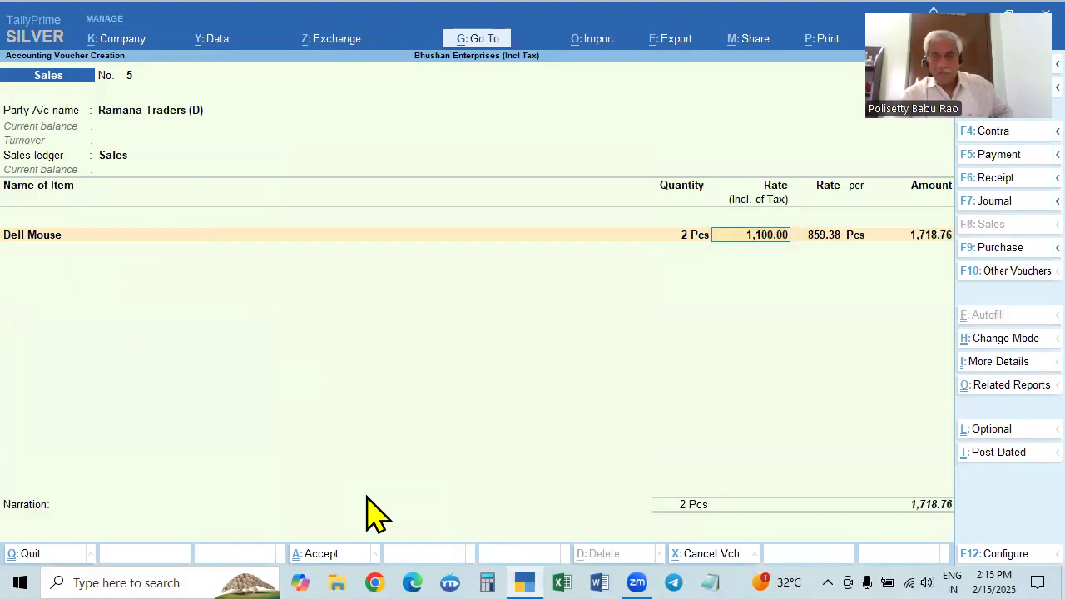
{"action": "key", "text": "BackSpace"}
{"action": "key", "text": "Return"}
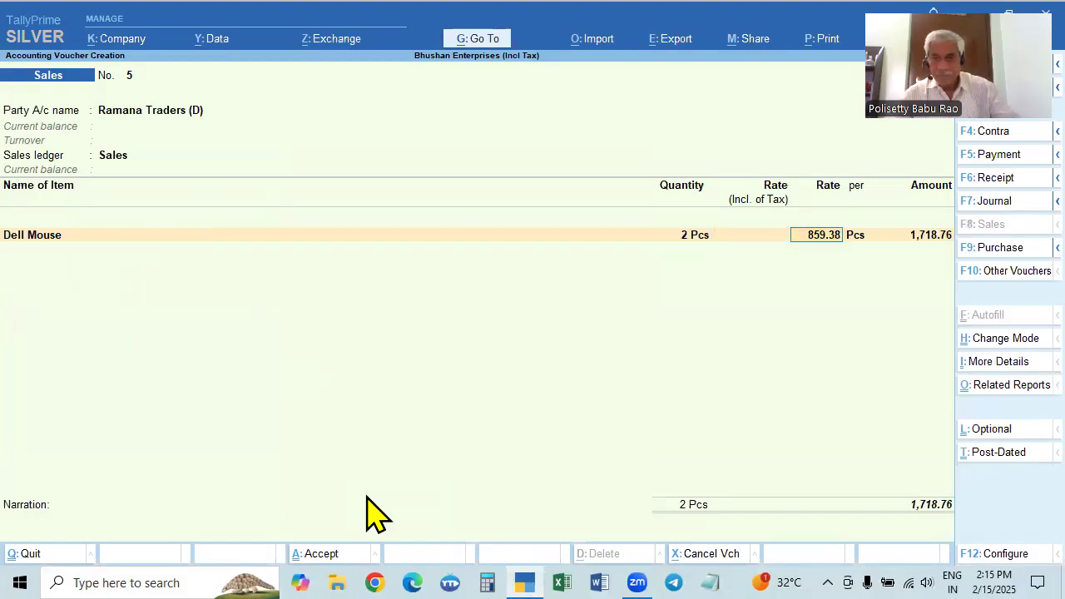
{"action": "key", "text": "BackSpace"}
{"action": "key", "text": "Return"}
{"action": "key", "text": "BackSpace"}
{"action": "key", "text": "BackSpace"}
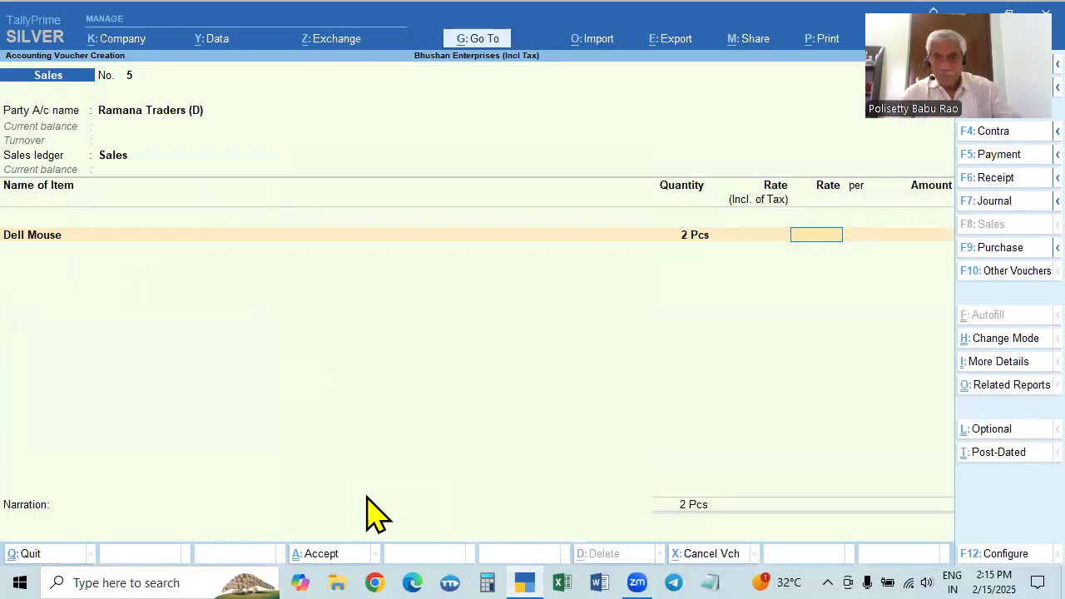
{"action": "type", "text": "1100"}
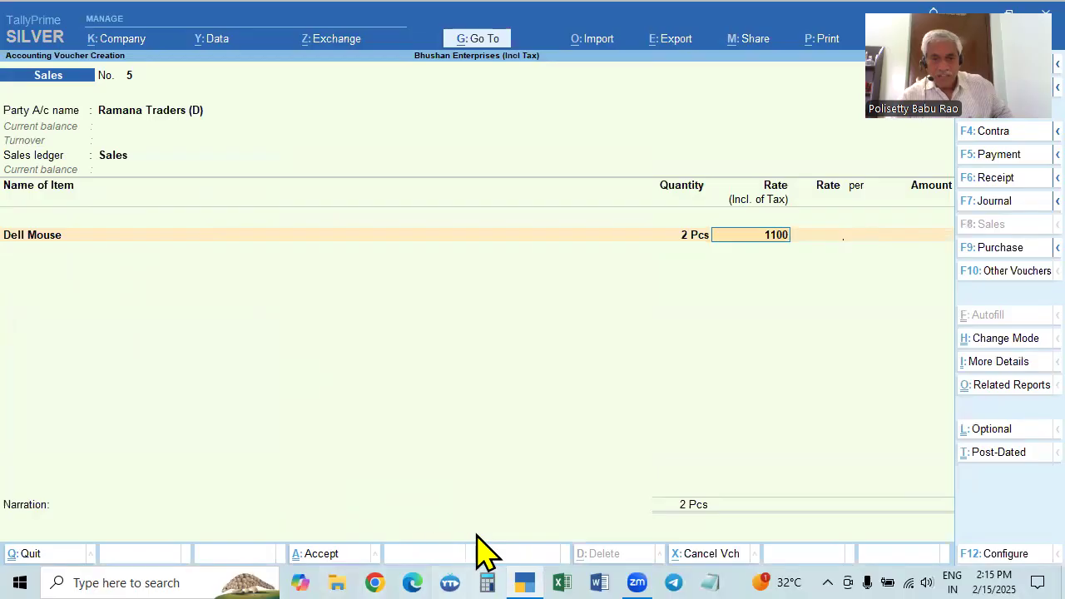
Switch to Calculator, work out 1100 ÷ 128 × 100 and highlight the last decimal digit of the result
{"action": "left_click", "coordinate": [486, 583]}
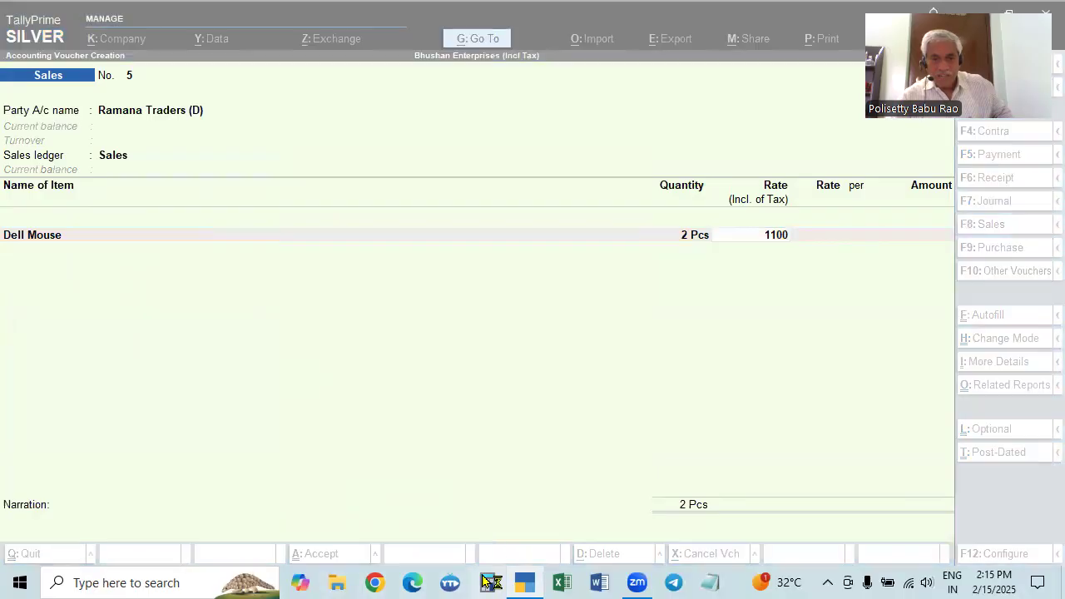
{"action": "type", "text": "1100/"}
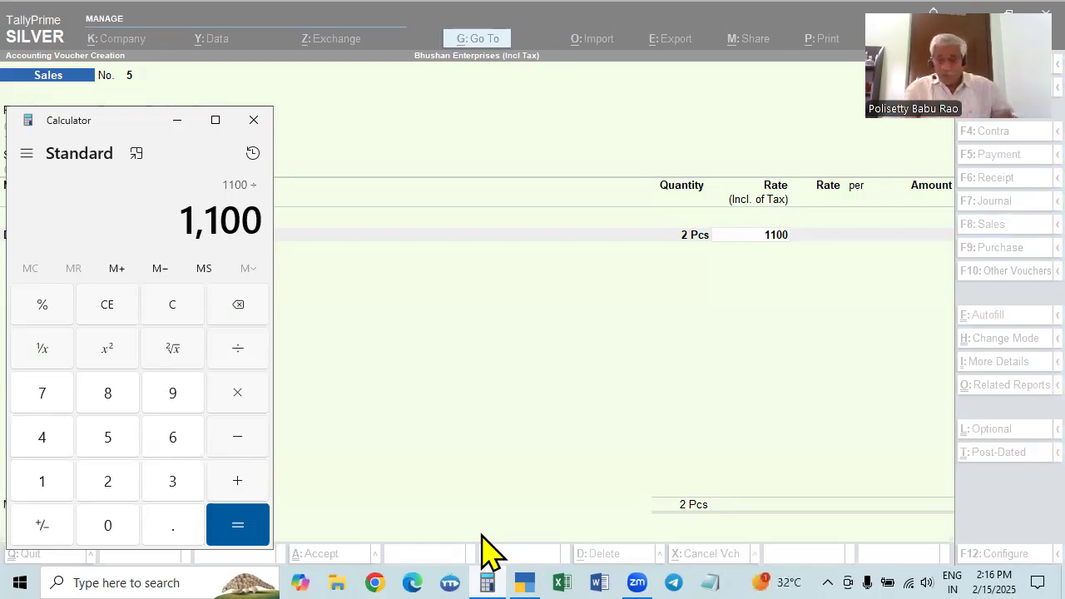
{"action": "type", "text": "128"}
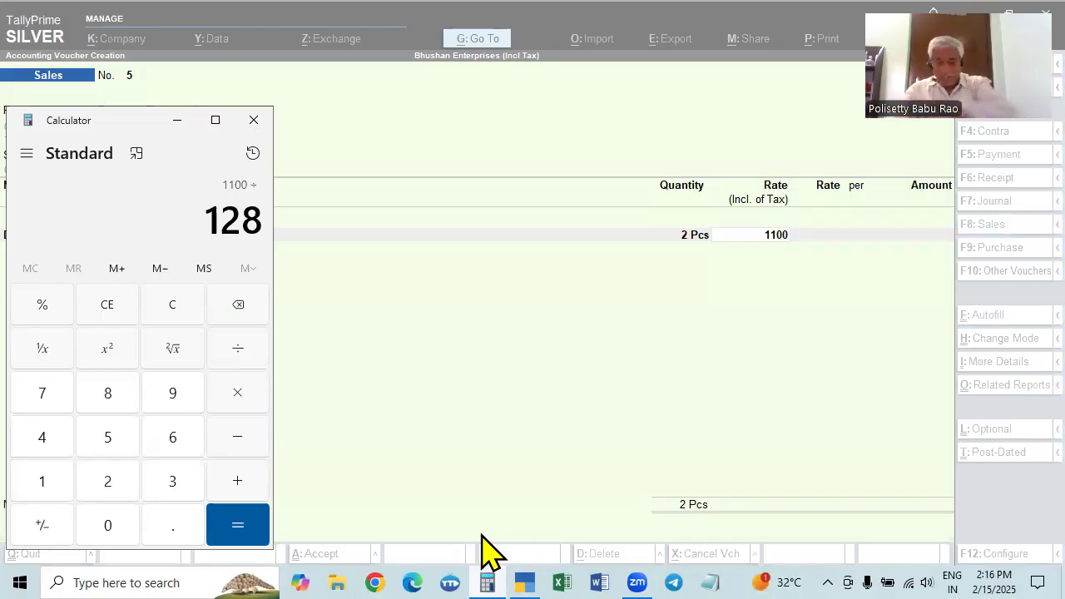
{"action": "key", "text": "Return"}
{"action": "key", "text": "asterisk"}
{"action": "type", "text": "100"}
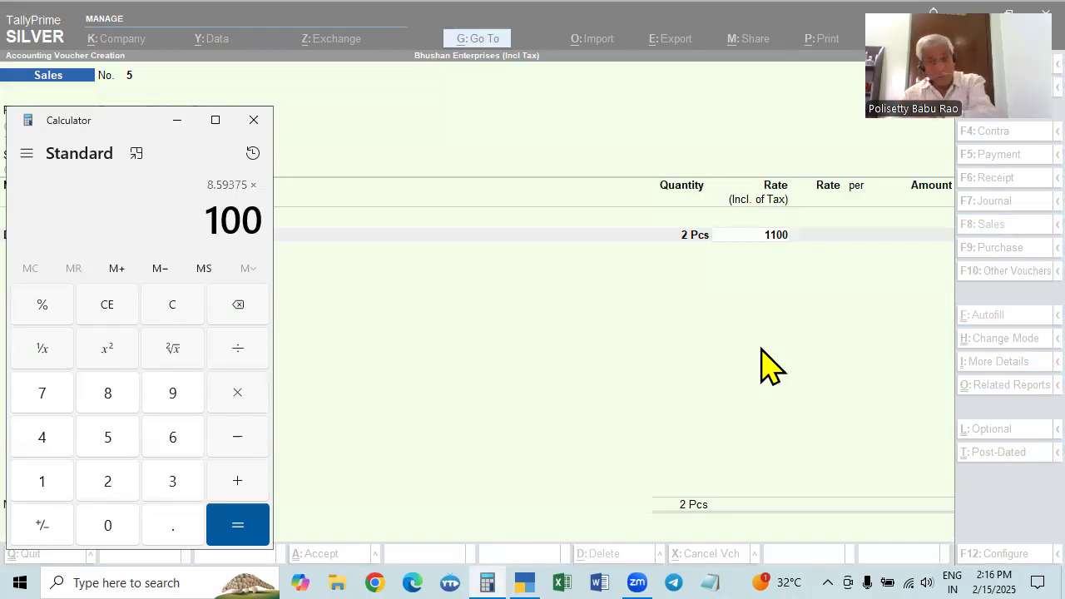
{"action": "key", "text": "Return"}
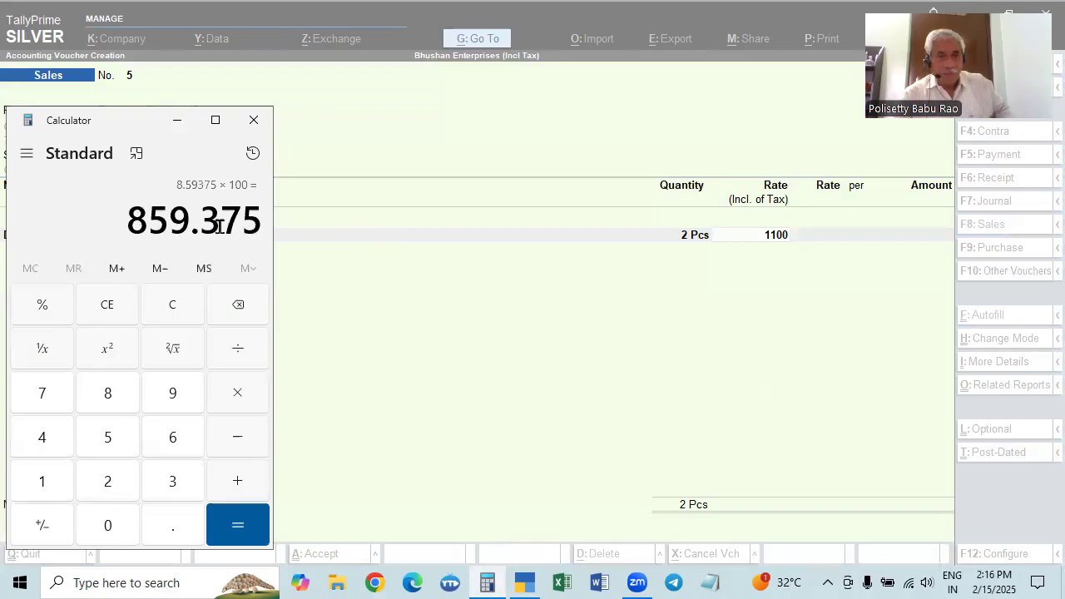
{"action": "left_click_drag", "start_coordinate": [241, 219], "coordinate": [263, 219]}
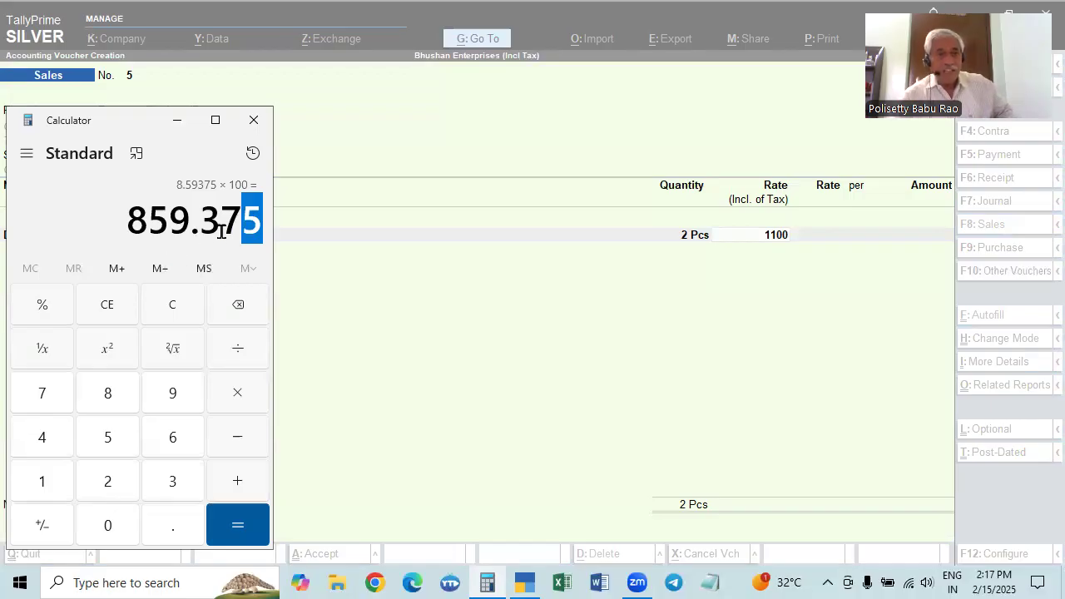
Return to TallyPrime, accept the Dell Mouse's inclusive rate and select its tax-exclusive rate for comparison
{"action": "left_click", "coordinate": [339, 275]}
{"action": "key", "text": "Return"}
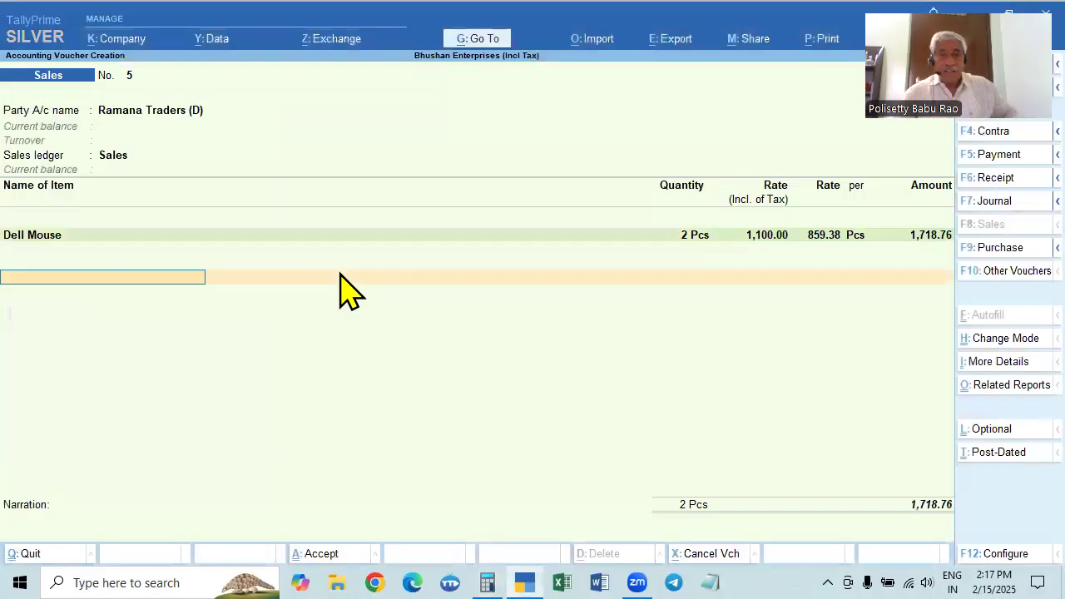
{"action": "left_click", "coordinate": [811, 235]}
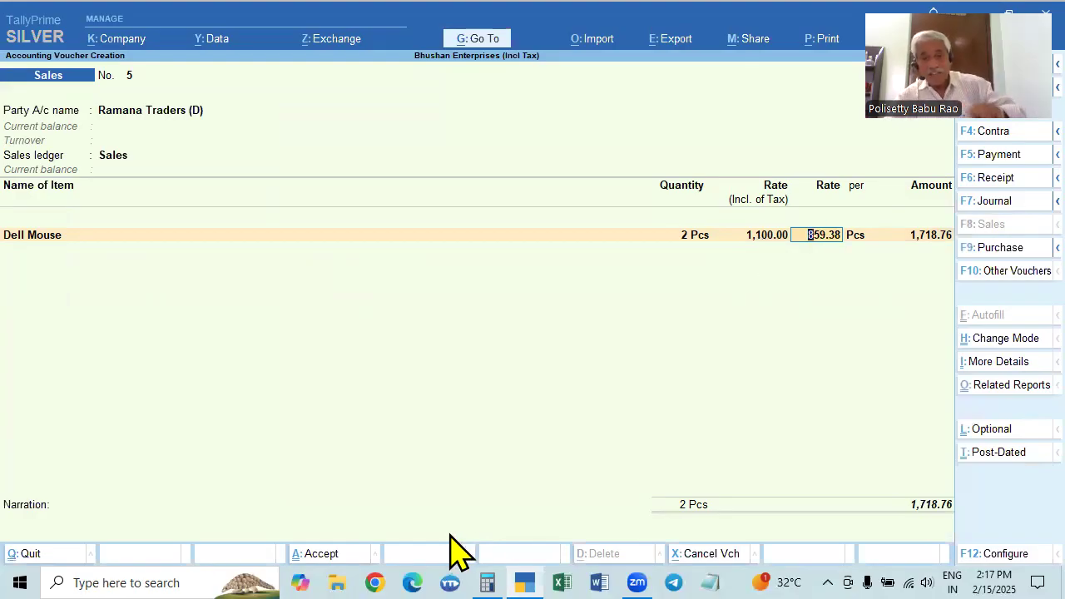
Switch to Calculator, clear the previous result and try dividing 1000 by 118
{"action": "left_click", "coordinate": [487, 582]}
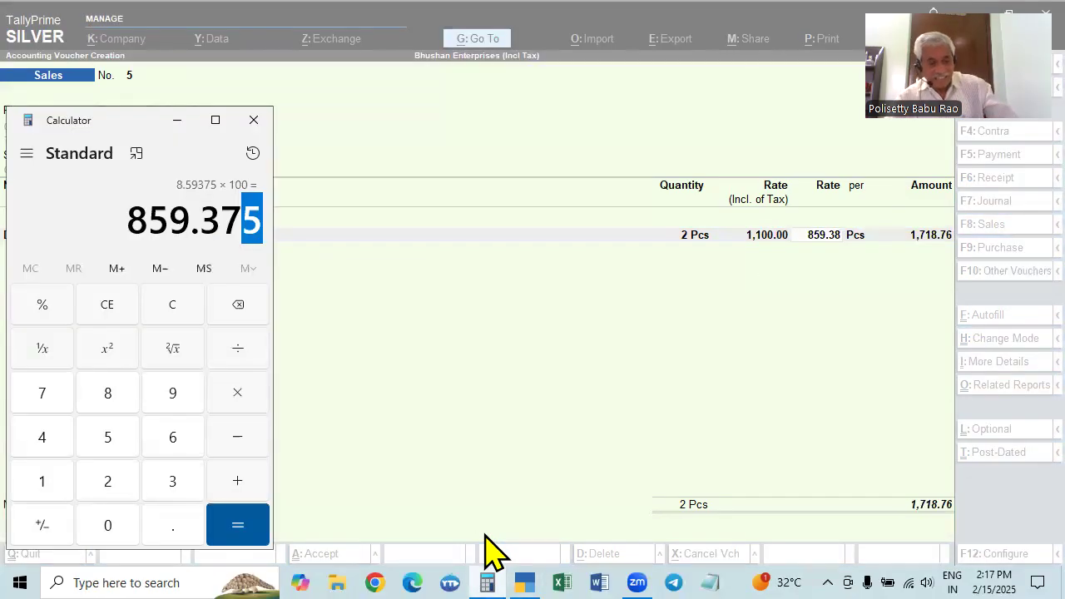
{"action": "key", "text": "Escape"}
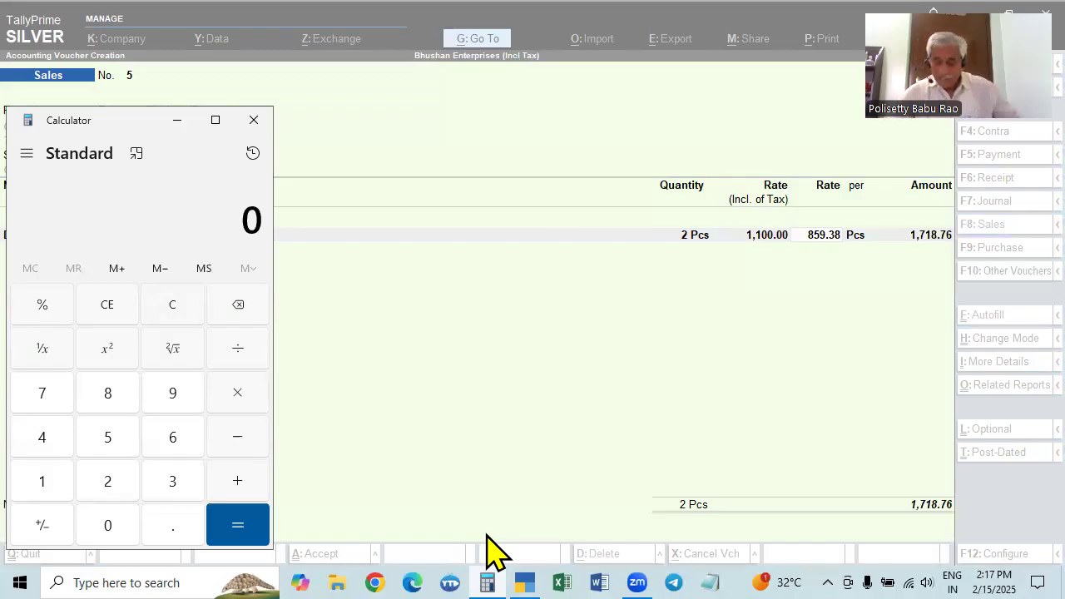
{"action": "type", "text": "1000"}
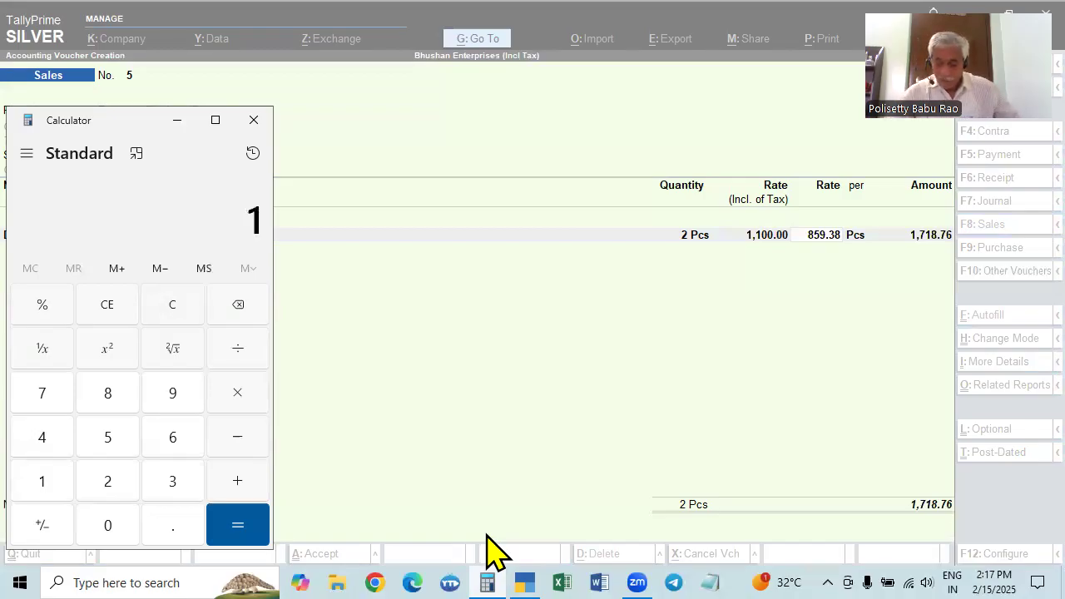
{"action": "key", "text": "slash"}
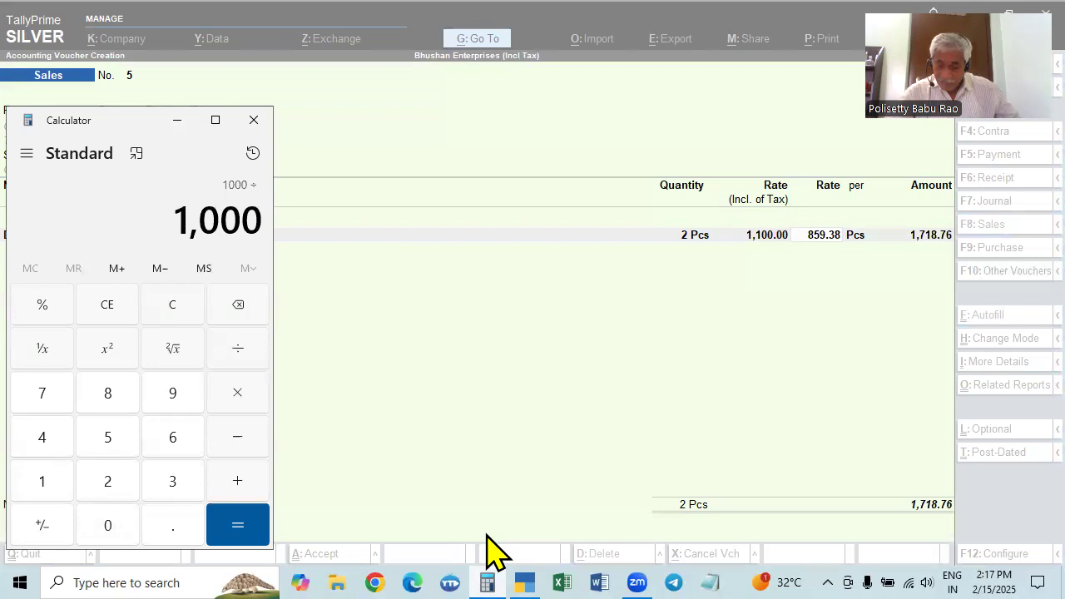
{"action": "type", "text": "118"}
{"action": "key", "text": "Return"}
{"action": "key", "text": "Escape"}
{"action": "type", "text": "100"}
{"action": "key", "text": "Escape"}
Work out 1000 ÷ 128 × 100 in Calculator and clear the result
{"action": "type", "text": "1000"}
{"action": "key", "text": "slash"}
{"action": "type", "text": "128"}
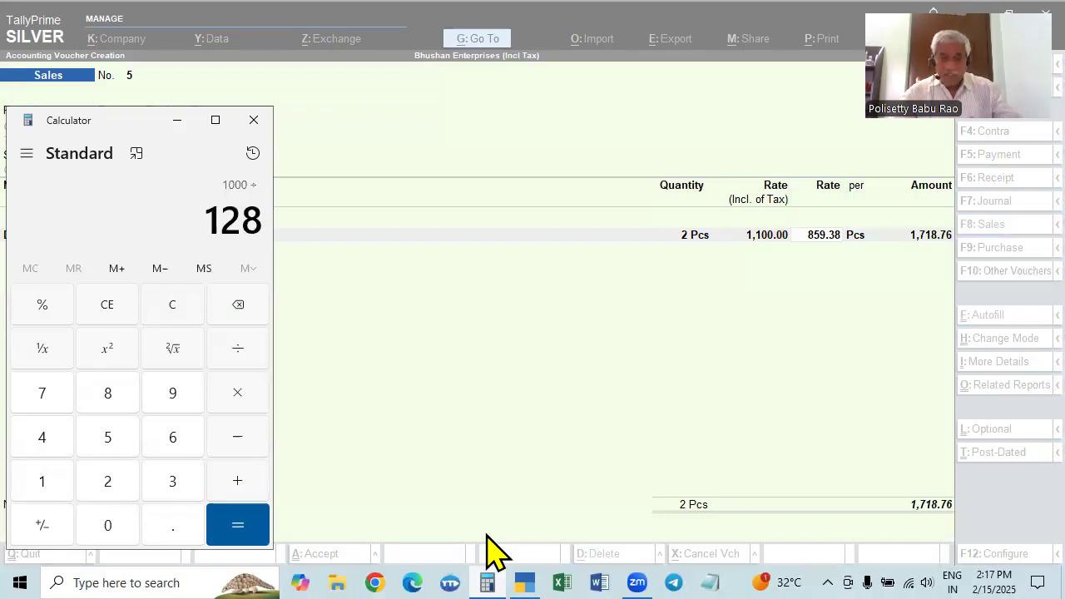
{"action": "key", "text": "Return"}
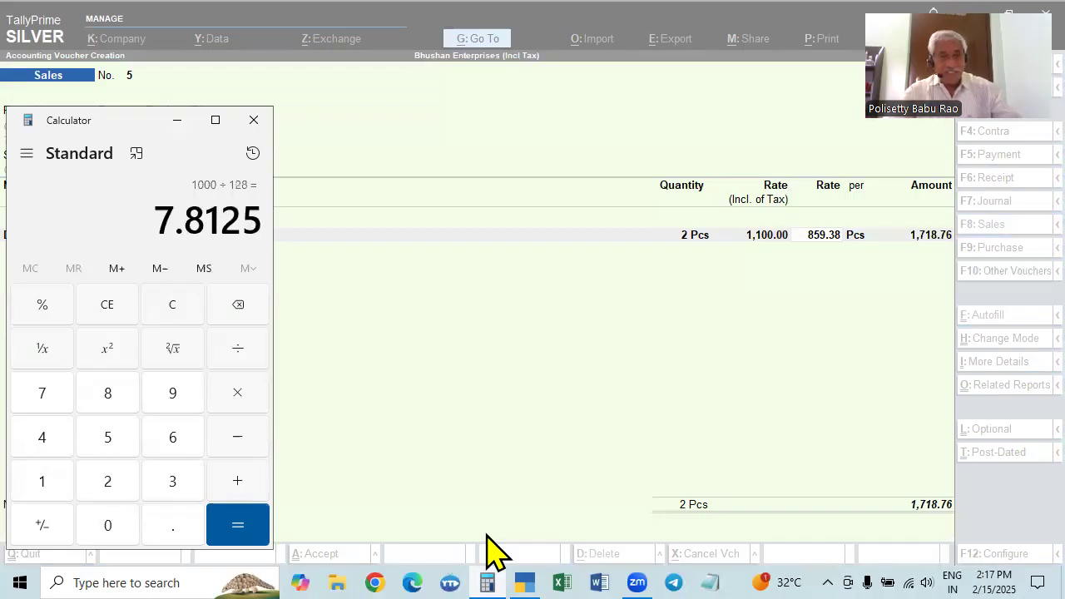
{"action": "key", "text": "asterisk"}
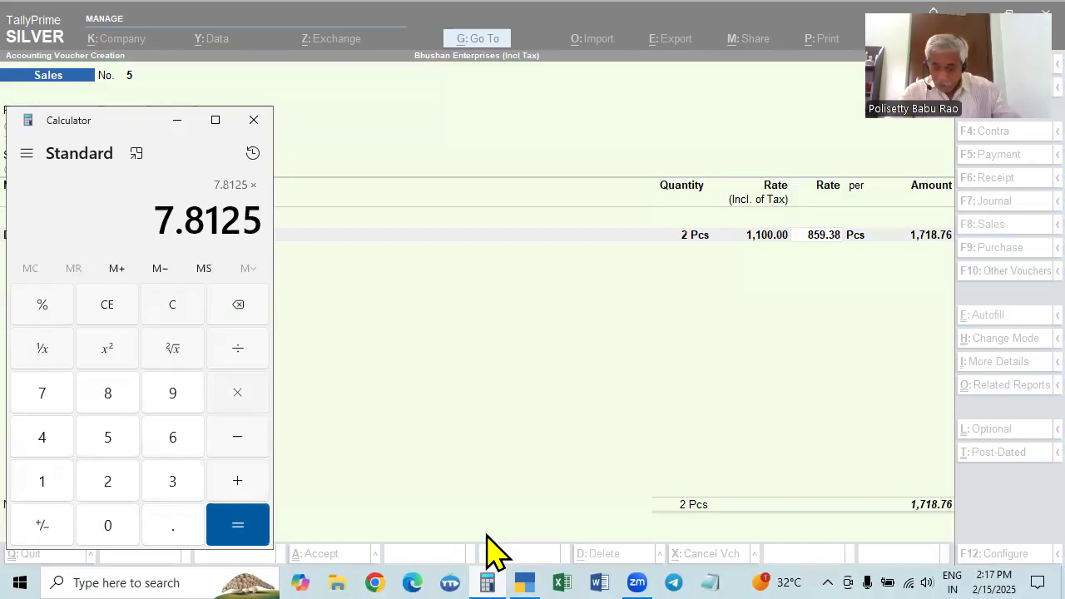
{"action": "type", "text": "100"}
{"action": "key", "text": "Return"}
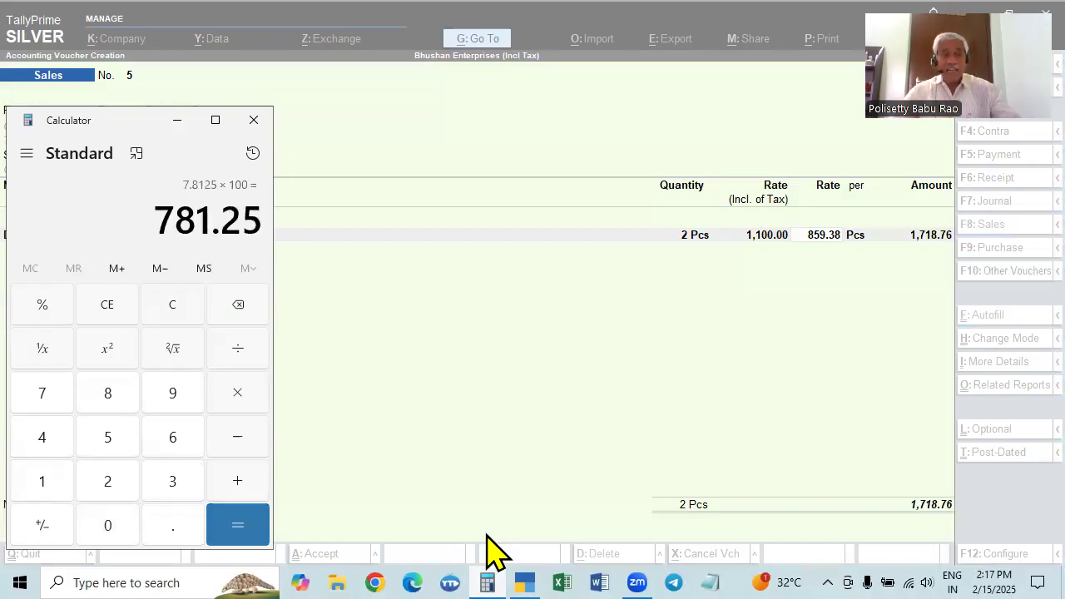
{"action": "key", "text": "Escape"}
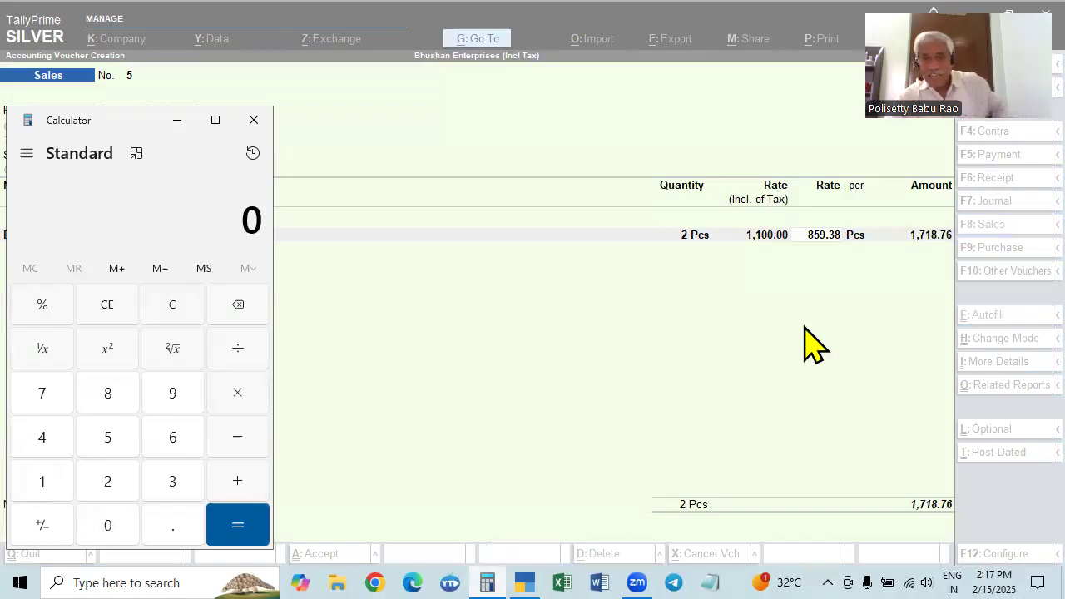
Return to TallyPrime, add the CGST and SGST ledgers below the Dell Mouse line, and select its inclusive rate for comparison with the total
{"action": "left_click", "coordinate": [822, 240]}
{"action": "key", "text": "Return"}
{"action": "key", "text": "Return"}
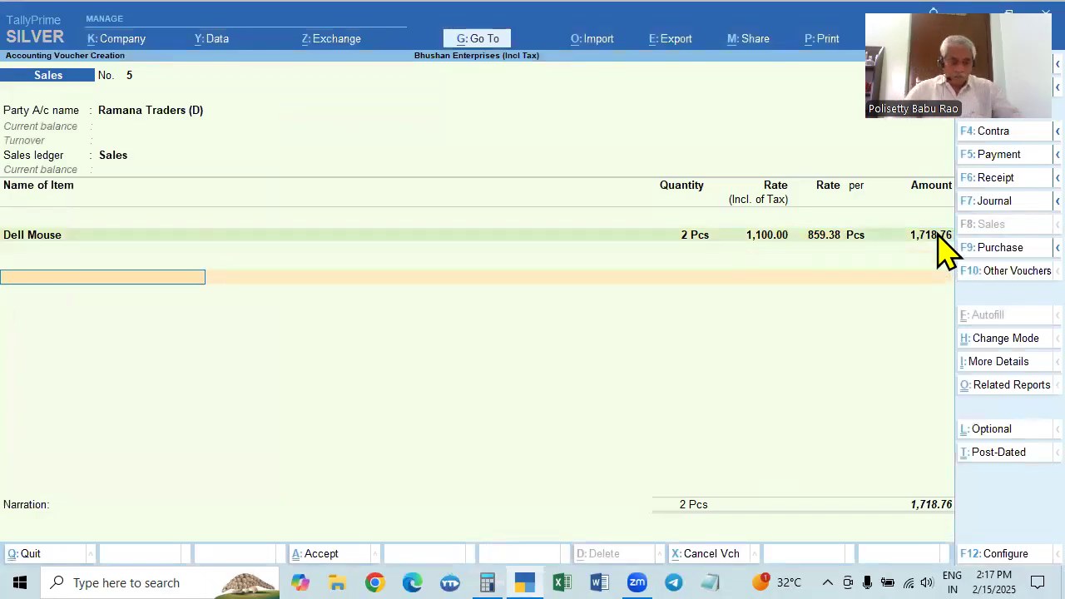
{"action": "type", "text": "CG"}
{"action": "key", "text": "Return"}
{"action": "key", "text": "Return"}
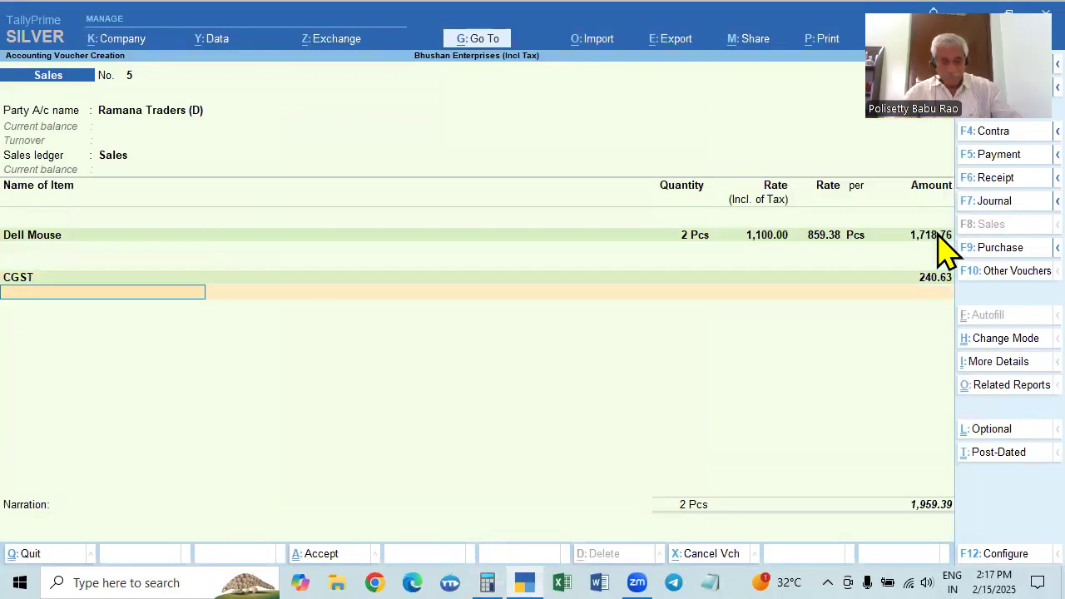
{"action": "type", "text": "SG"}
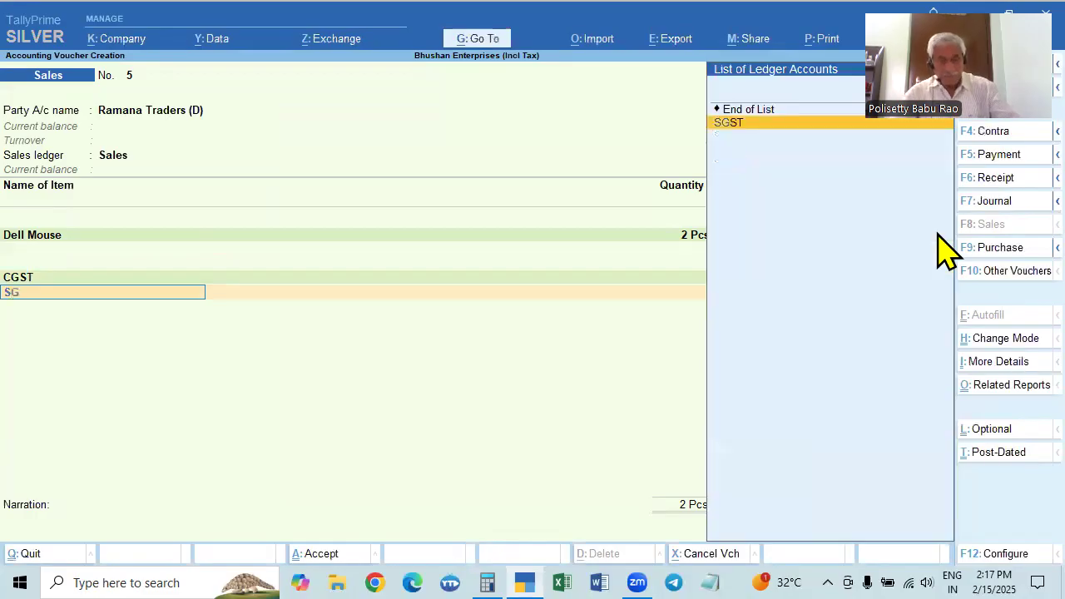
{"action": "key", "text": "Return"}
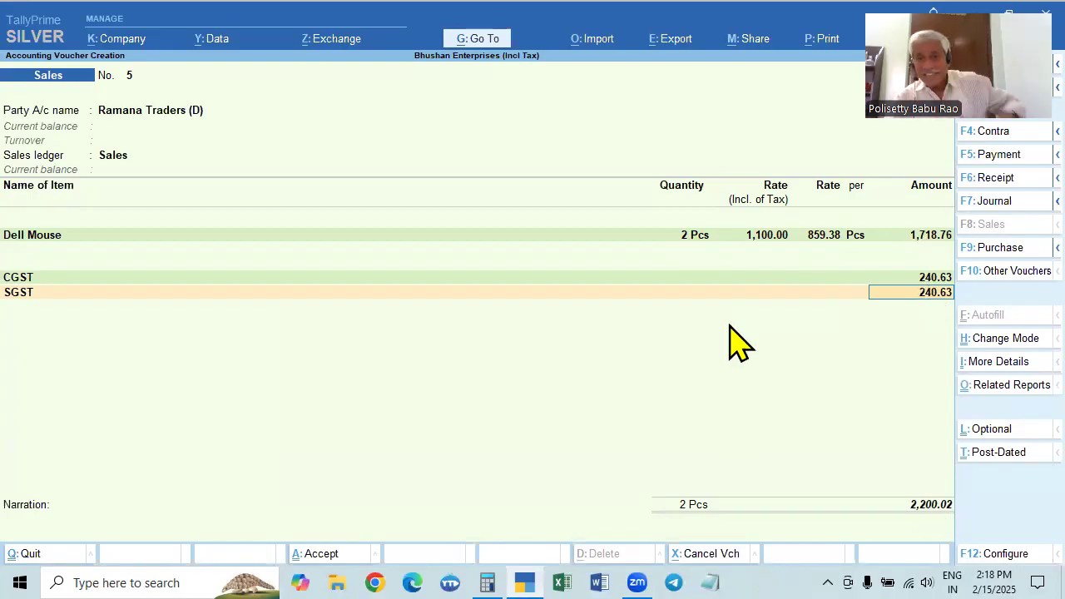
{"action": "left_click", "coordinate": [757, 236]}
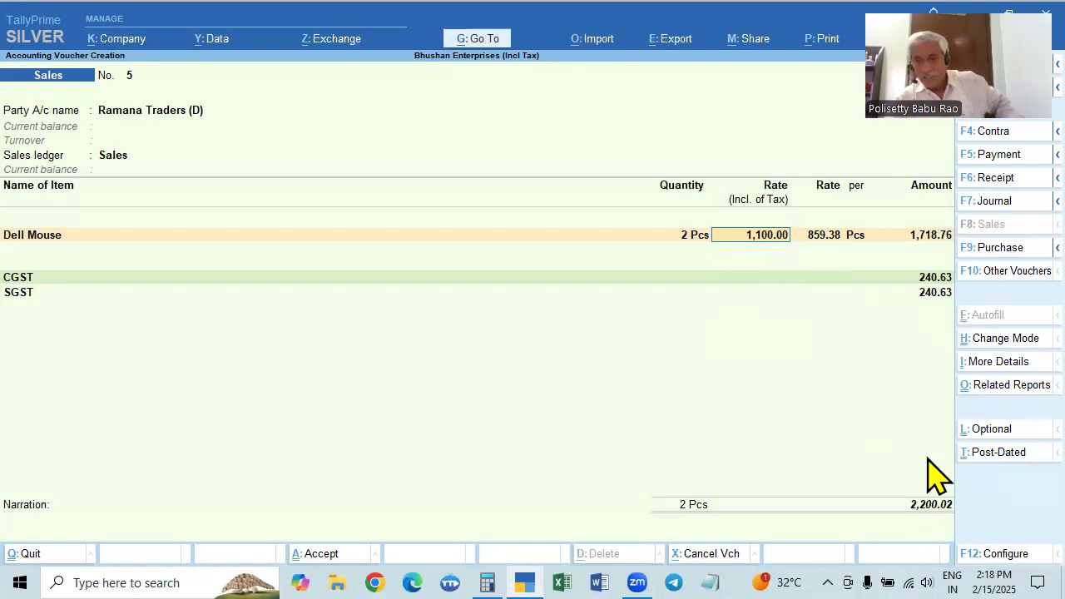
Accept the SGST amount and add the Round Off ledger below it with its automatically calculated amount
{"action": "left_click", "coordinate": [939, 301]}
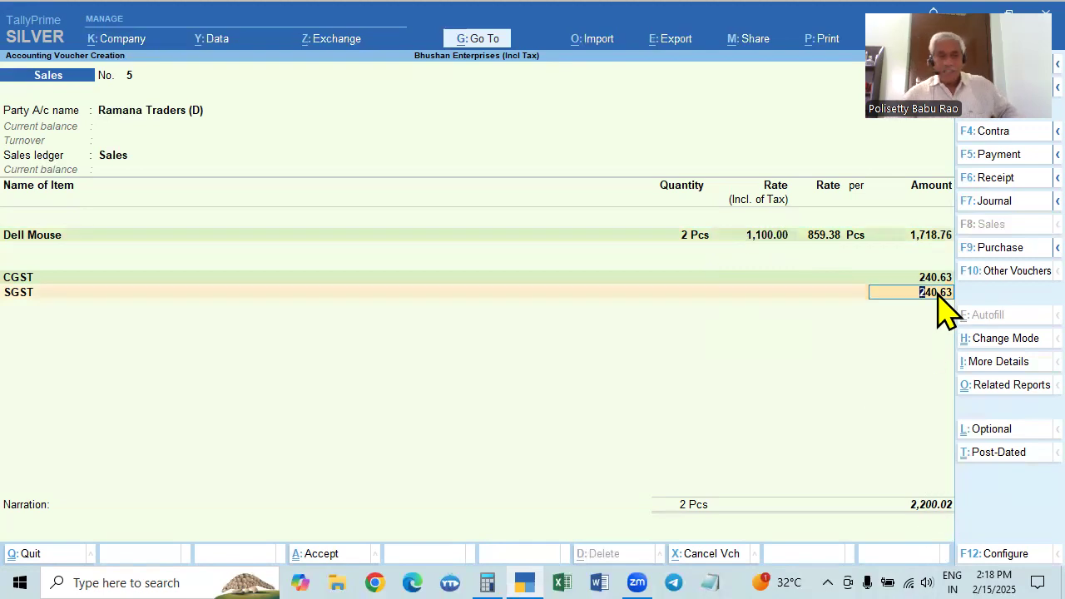
{"action": "key", "text": "Return"}
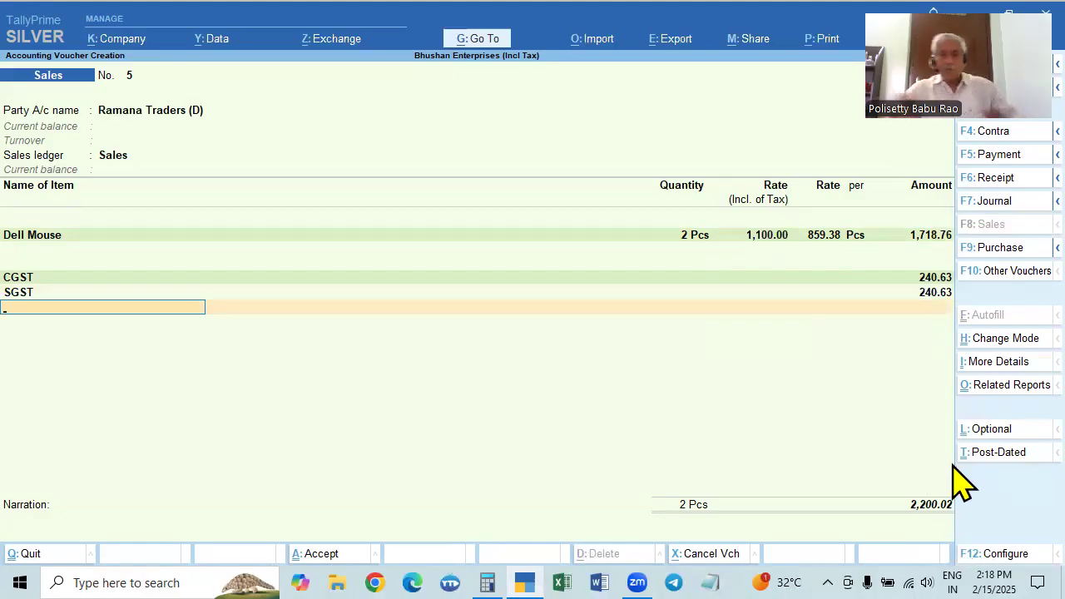
{"action": "type", "text": "R"}
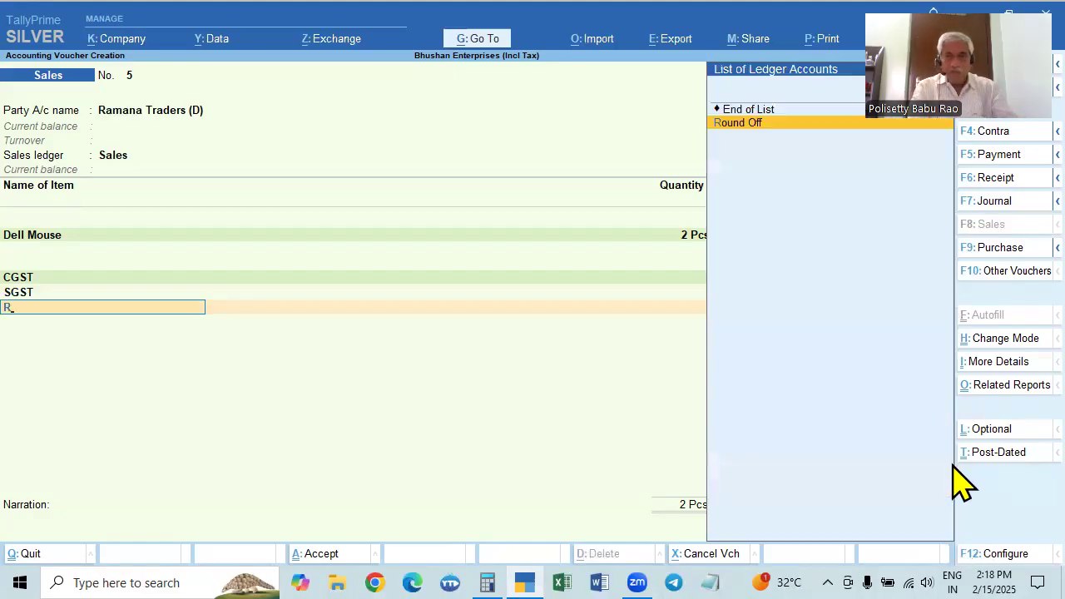
{"action": "key", "text": "Return"}
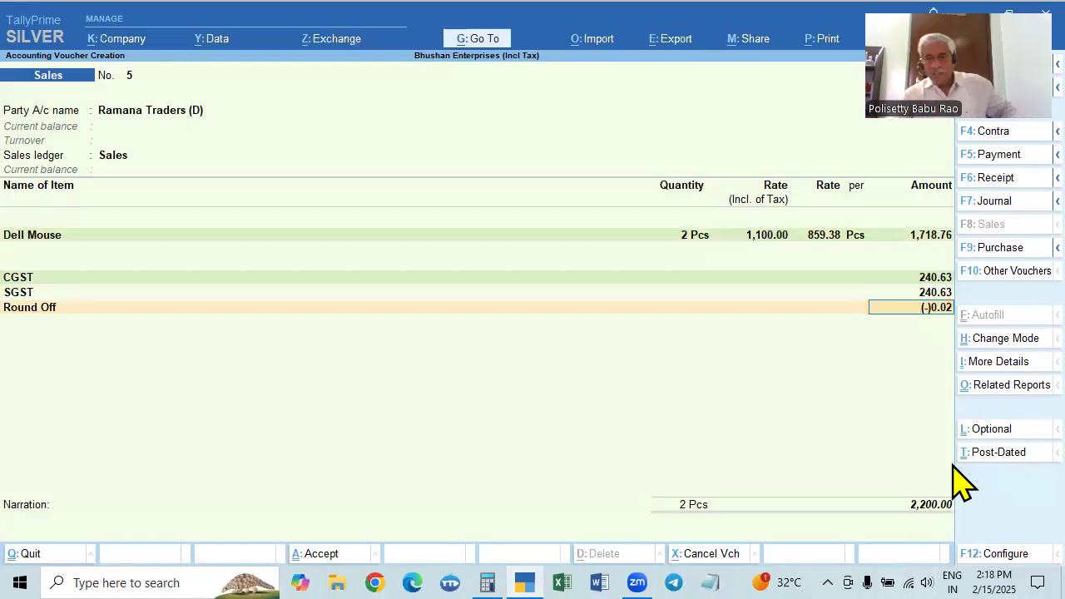
Repeatedly clear the Round Off amount and re-accept the Round Off ledger to recalculate it automatically
{"action": "key", "text": "BackSpace"}
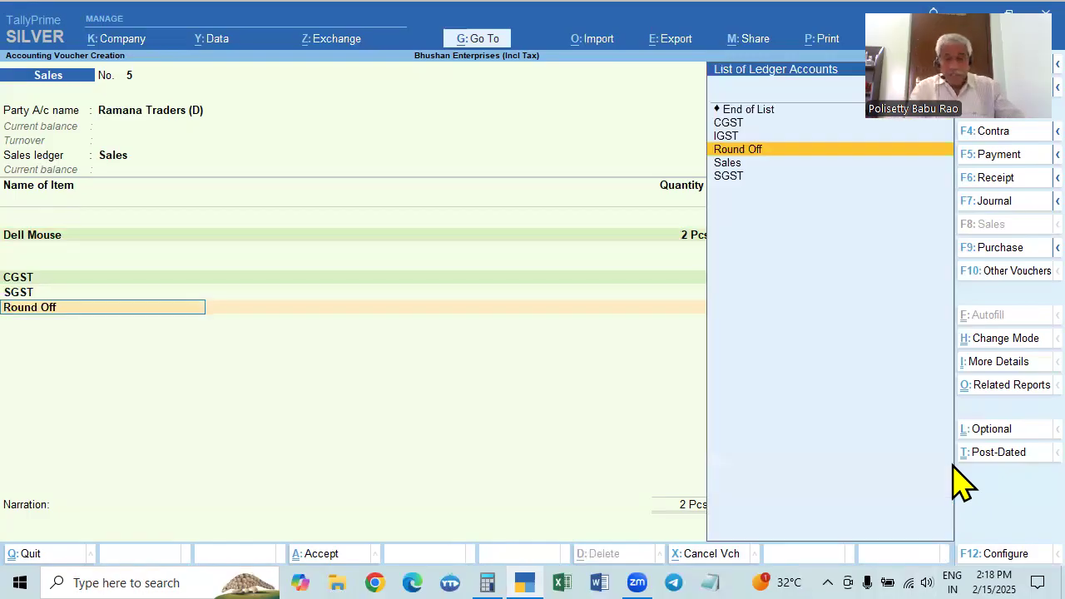
{"action": "key", "text": "Return"}
{"action": "key", "text": "BackSpace"}
{"action": "key", "text": "Return"}
{"action": "key", "text": "BackSpace"}
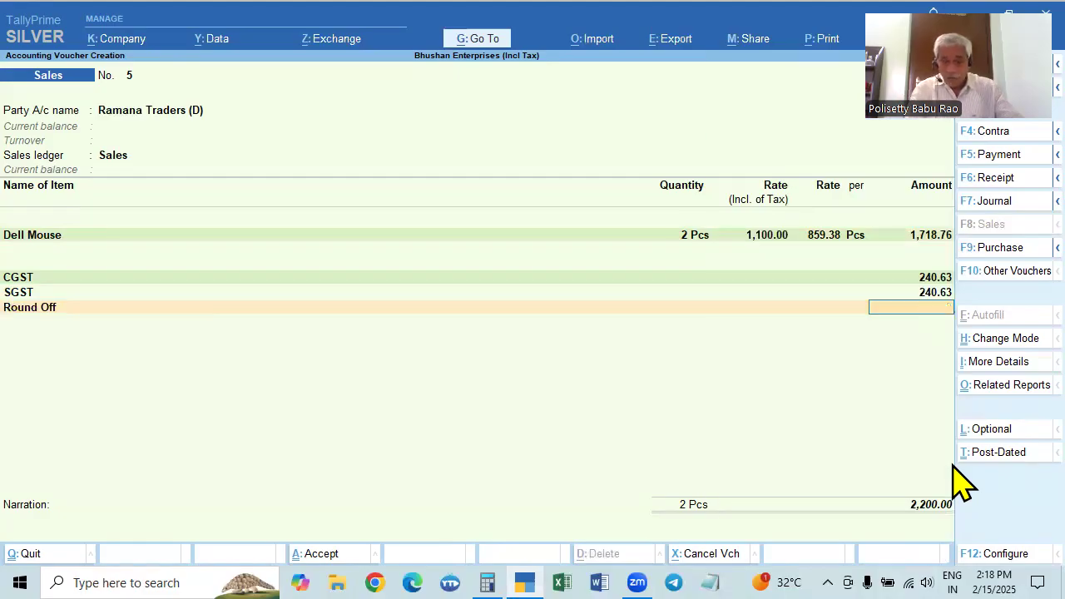
{"action": "key", "text": "BackSpace"}
{"action": "key", "text": "Return"}
{"action": "key", "text": "BackSpace"}
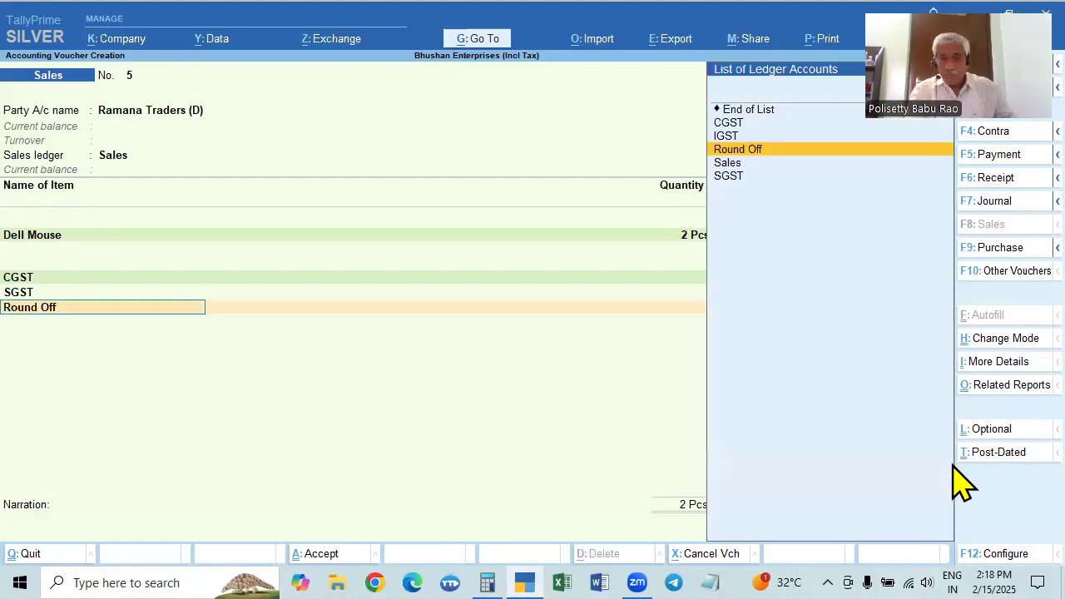
{"action": "key", "text": "Return"}
{"action": "key", "text": "BackSpace"}
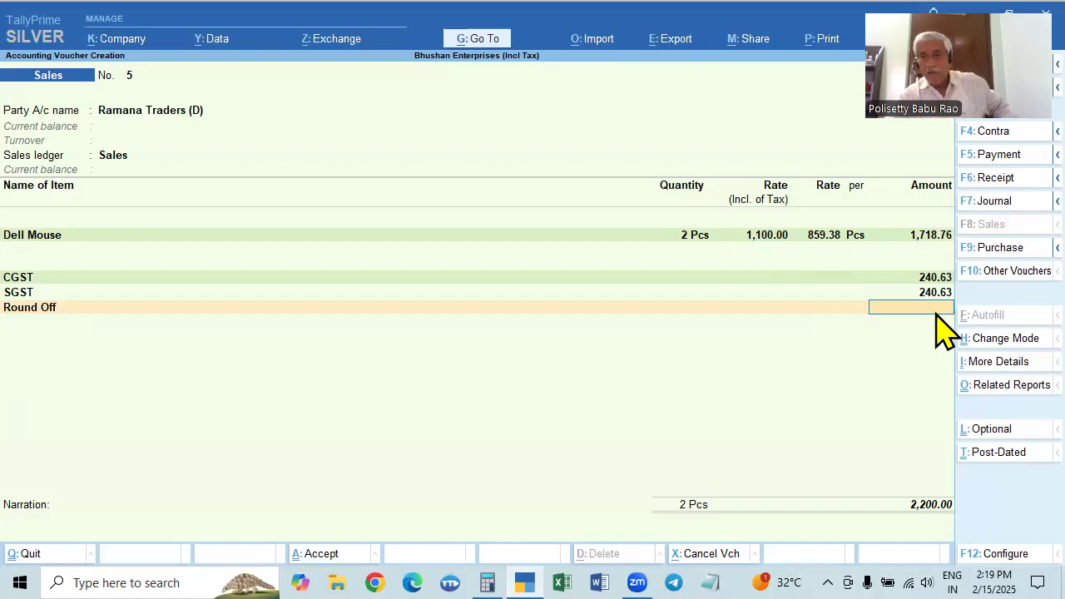
{"action": "key", "text": "BackSpace"}
{"action": "key", "text": "Return"}
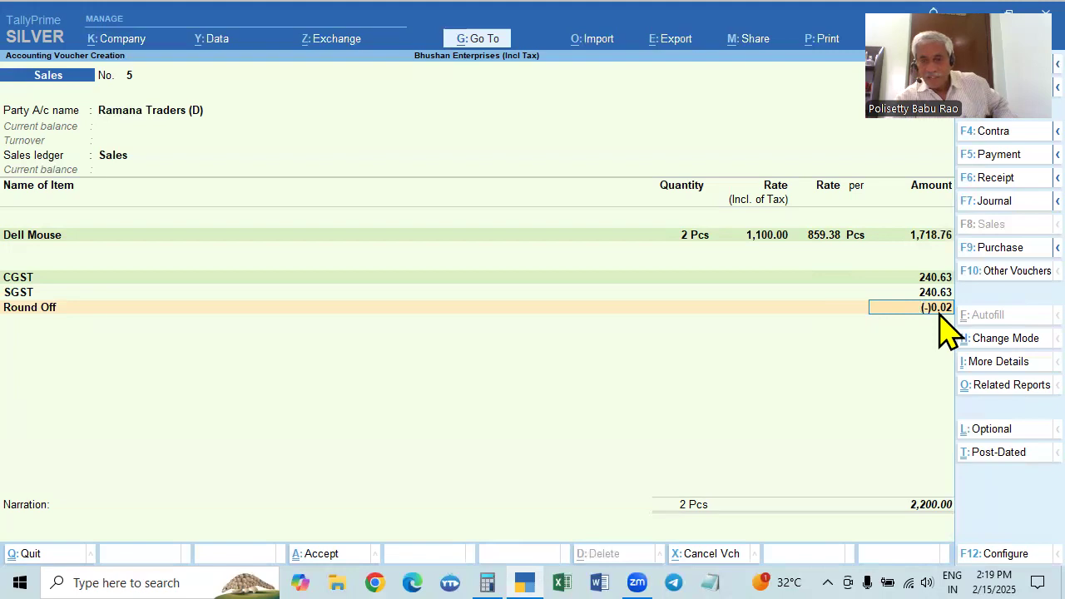
Open the Round Off ledger for alteration from the voucher, set its type of ledger to Not Applicable and save it
{"action": "key", "text": "BackSpace"}
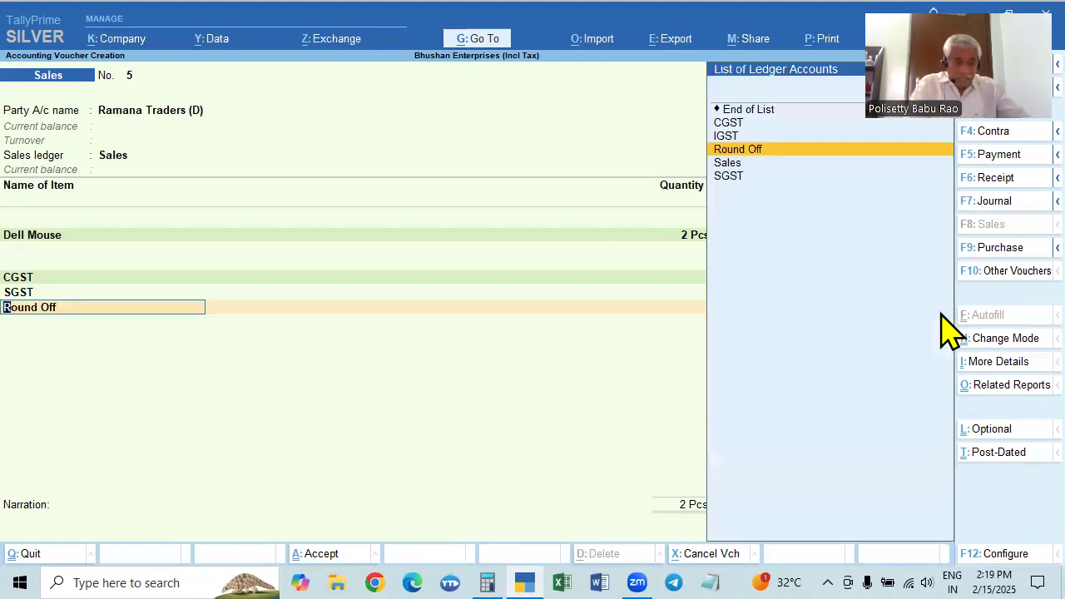
{"action": "key", "text": "ctrl"}
{"action": "key", "text": "ctrl+Return"}
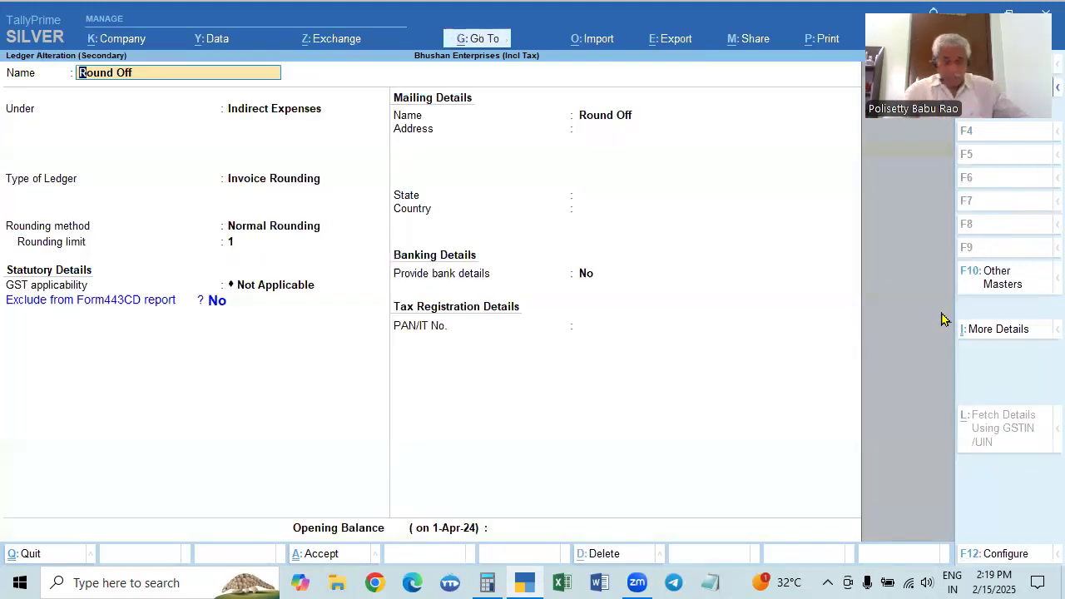
{"action": "key", "text": "Return"}
{"action": "key", "text": "Return"}
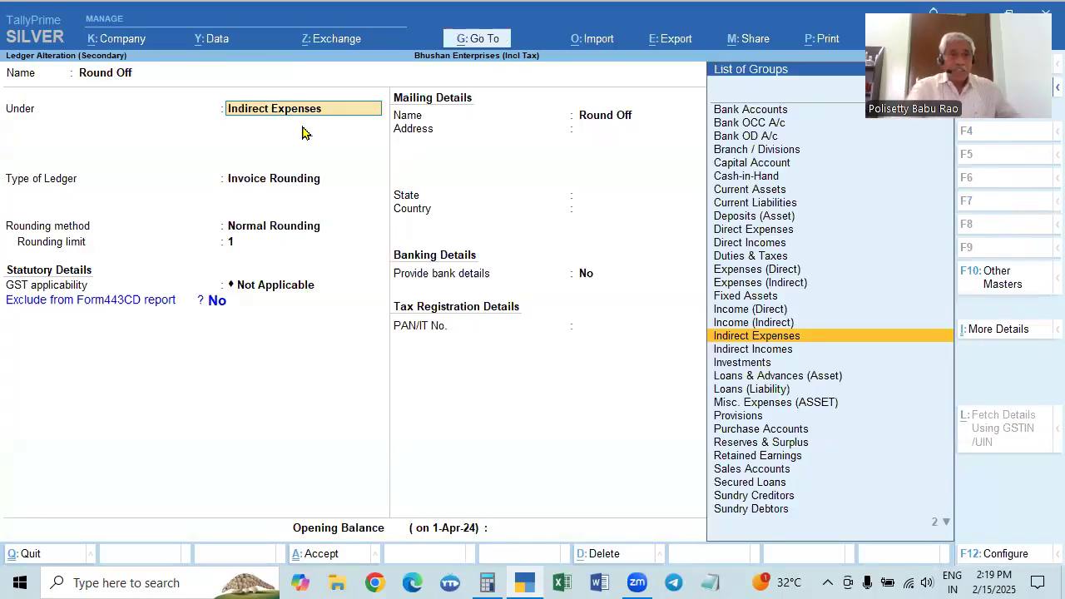
{"action": "key", "text": "Up"}
{"action": "key", "text": "Up"}
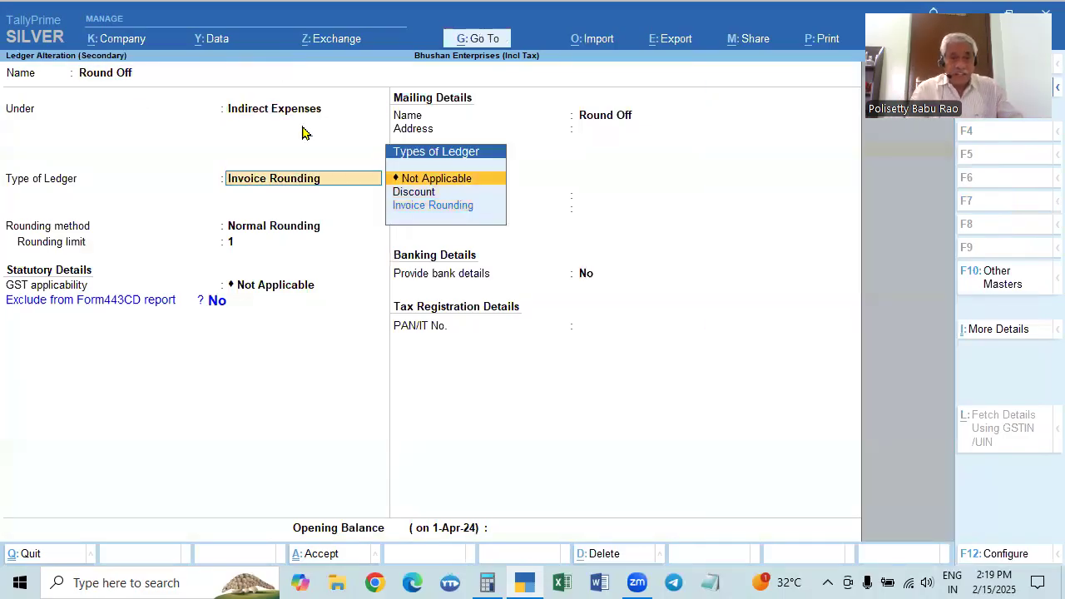
{"action": "key", "text": "Return"}
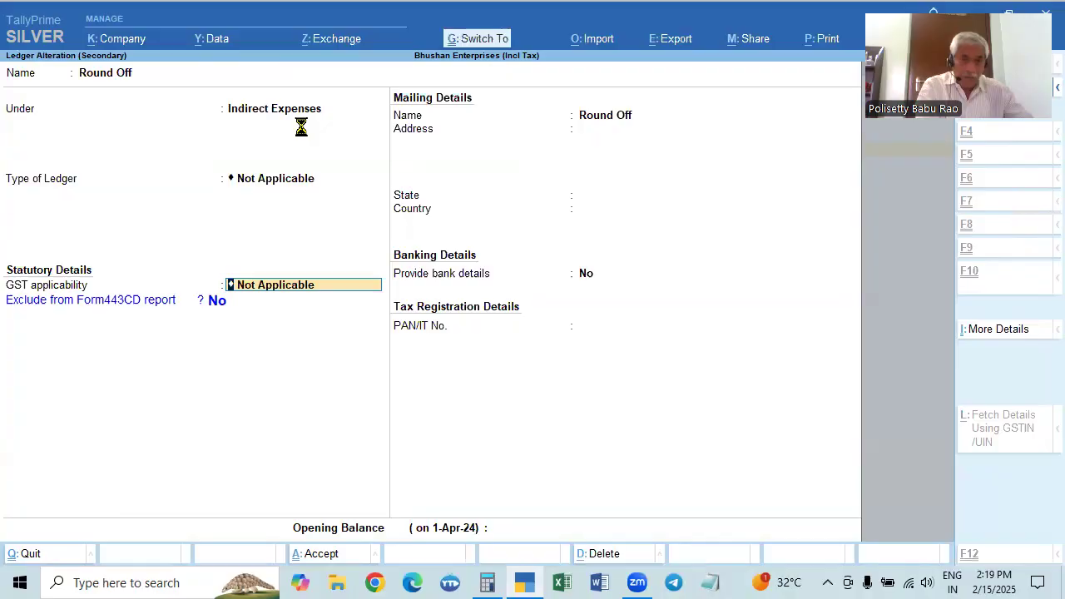
{"action": "key", "text": "ctrl+a"}
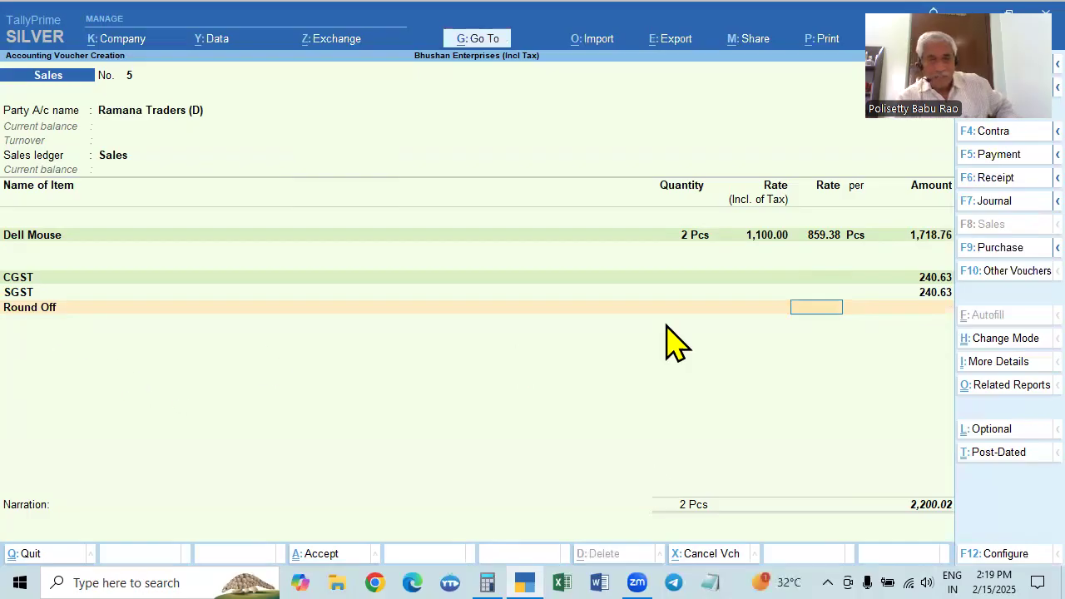
Manually enter -0.02 as the Round Off amount in the voucher
{"action": "key", "text": "Return"}
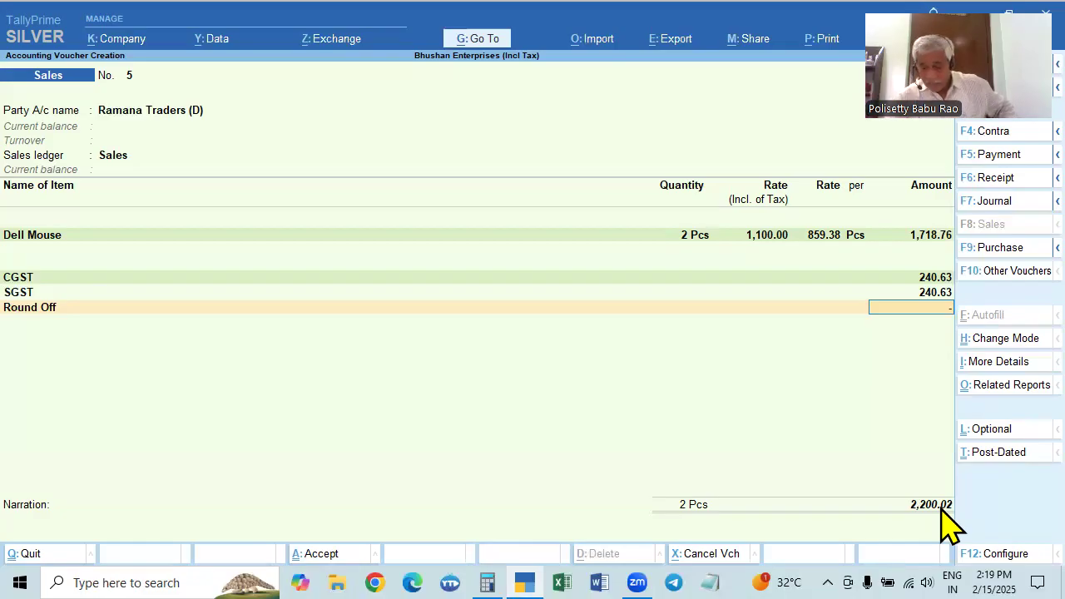
{"action": "type", "text": ".02"}
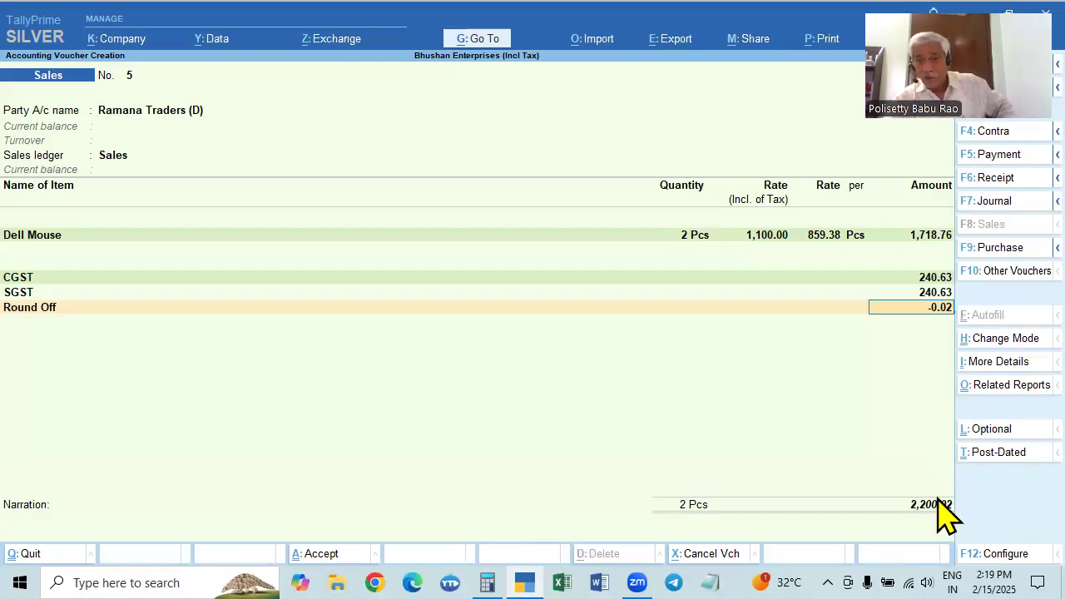
{"action": "key", "text": "Return"}
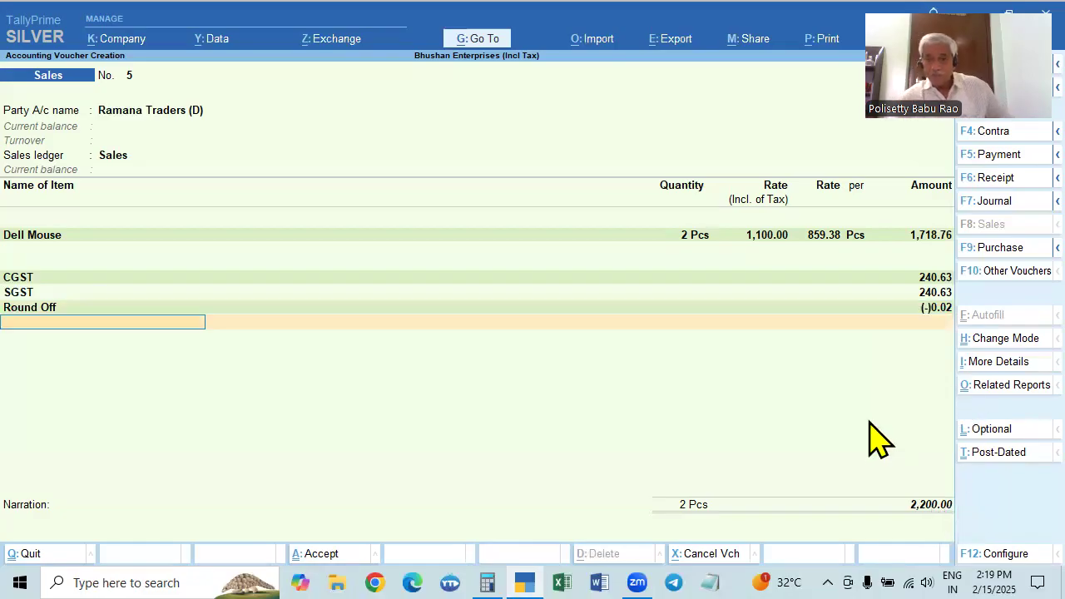
Replace the Round Off amount with -0.2 to demonstrate a manual entry mistake
{"action": "left_click", "coordinate": [945, 307]}
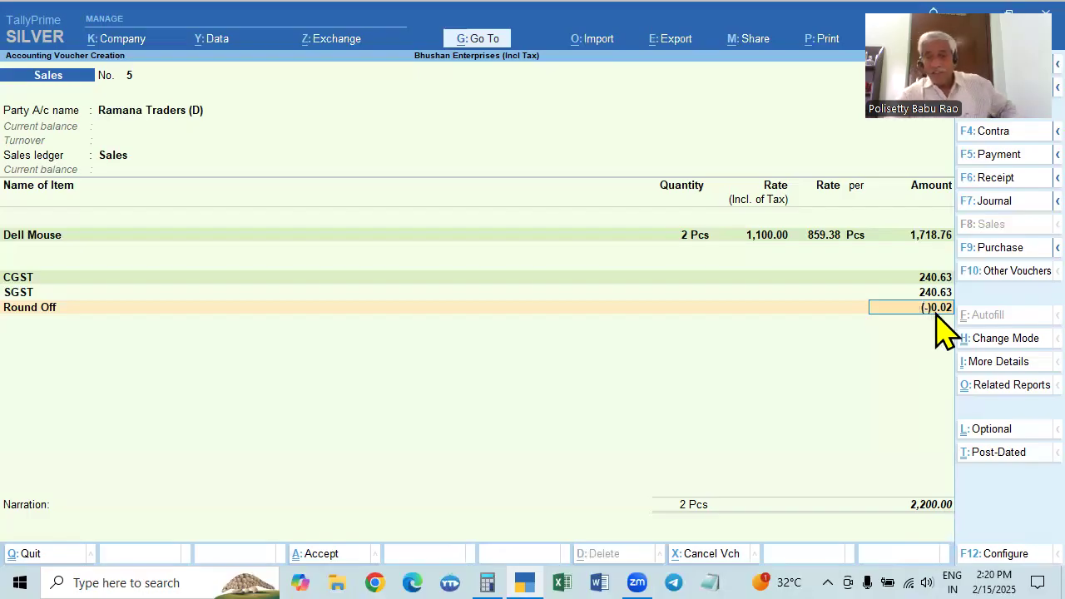
{"action": "key", "text": "BackSpace"}
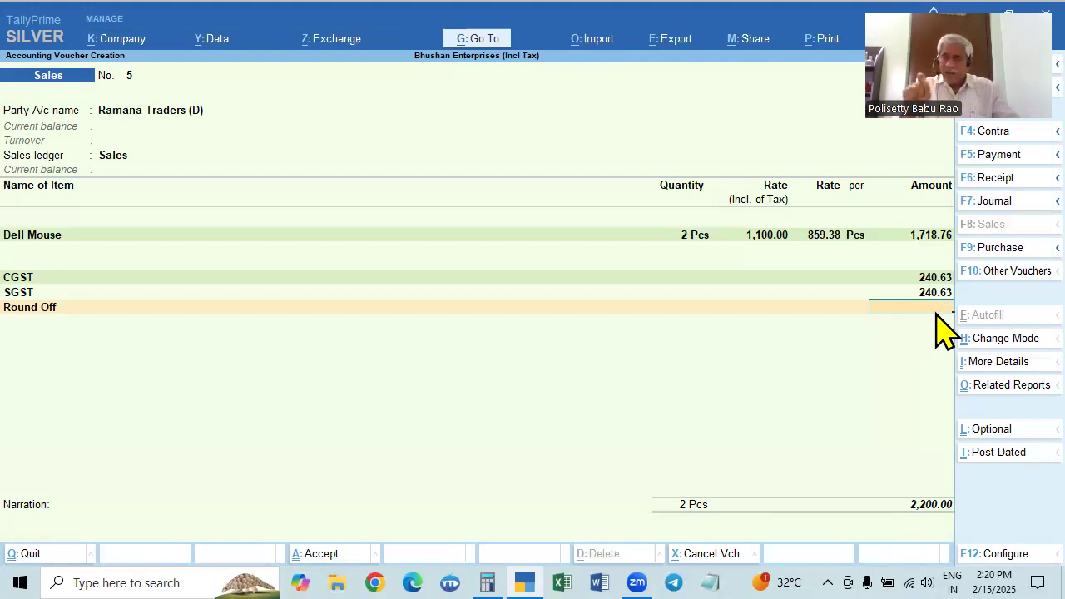
{"action": "type", "text": "-0.2"}
{"action": "key", "text": "Return"}
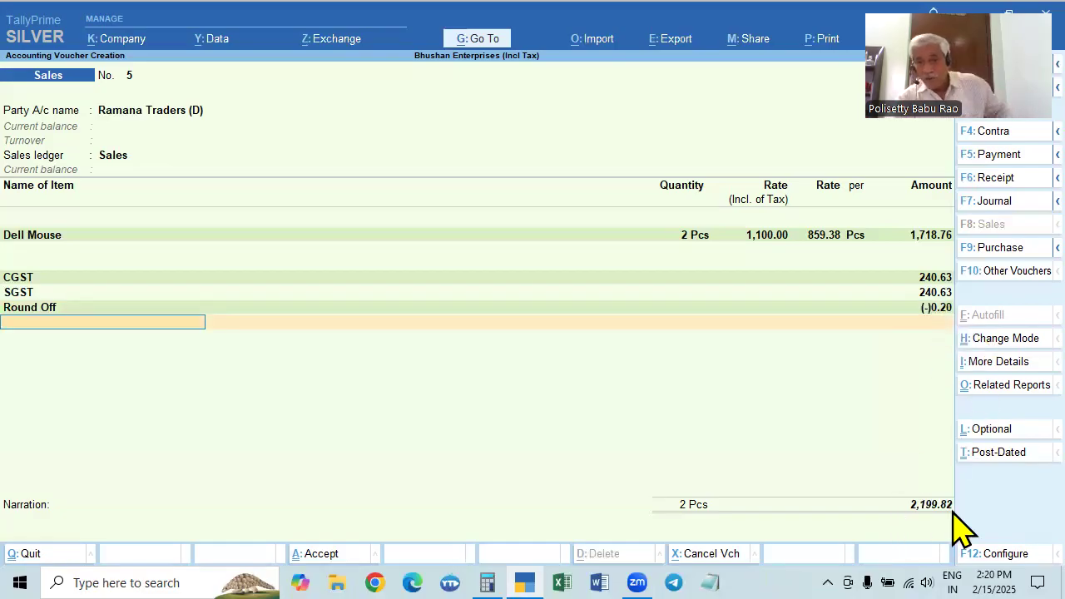
Clear the Round Off amount, reopen the Round Off ledger for alteration and set its type of ledger to Invoice Rounding
{"action": "left_click", "coordinate": [934, 311]}
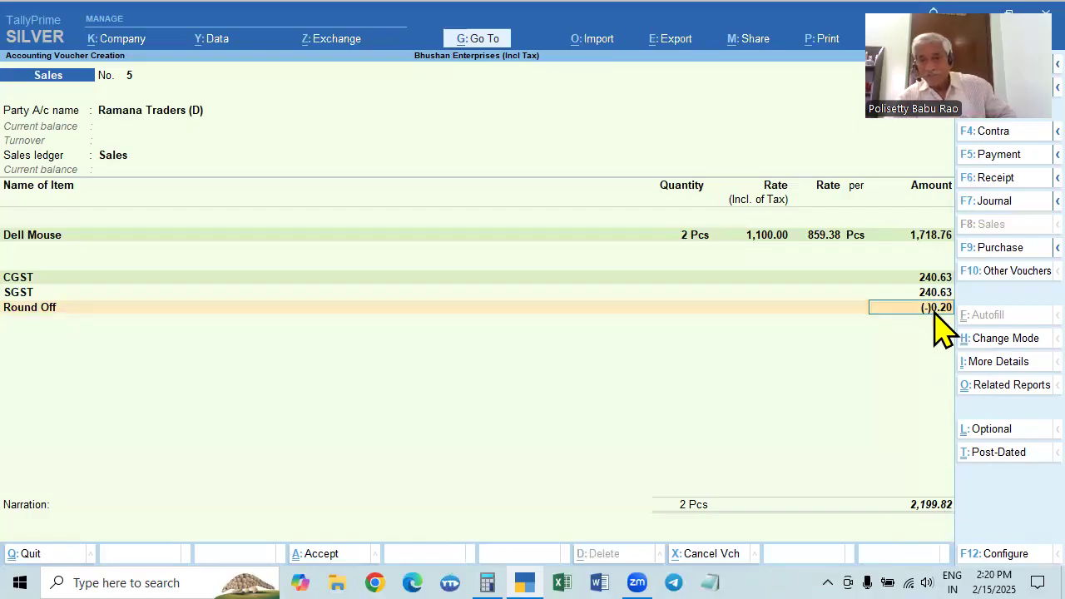
{"action": "key", "text": "BackSpace"}
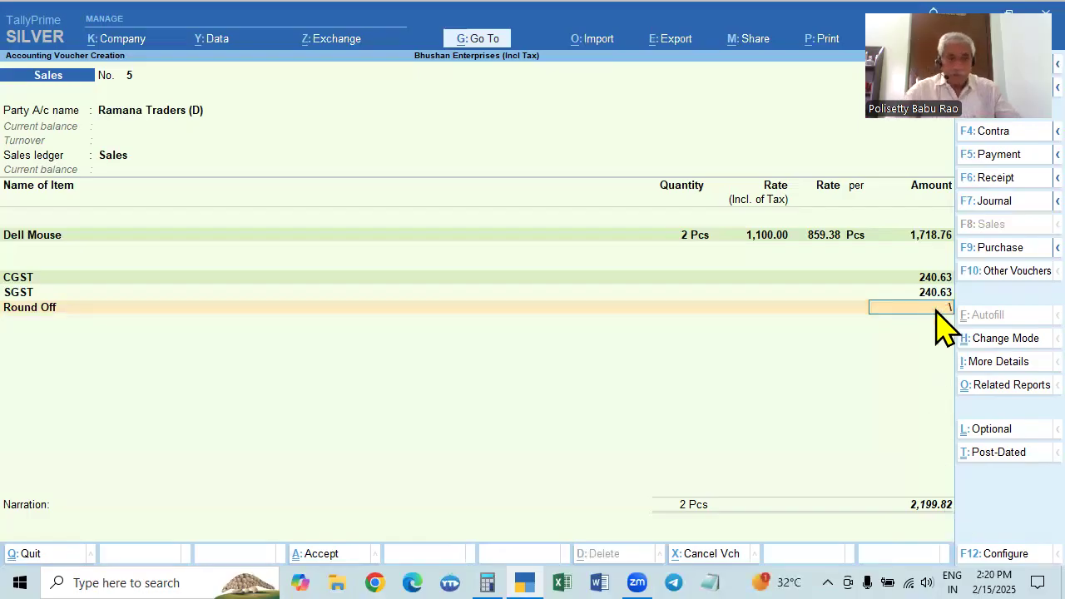
{"action": "key", "text": "BackSpace"}
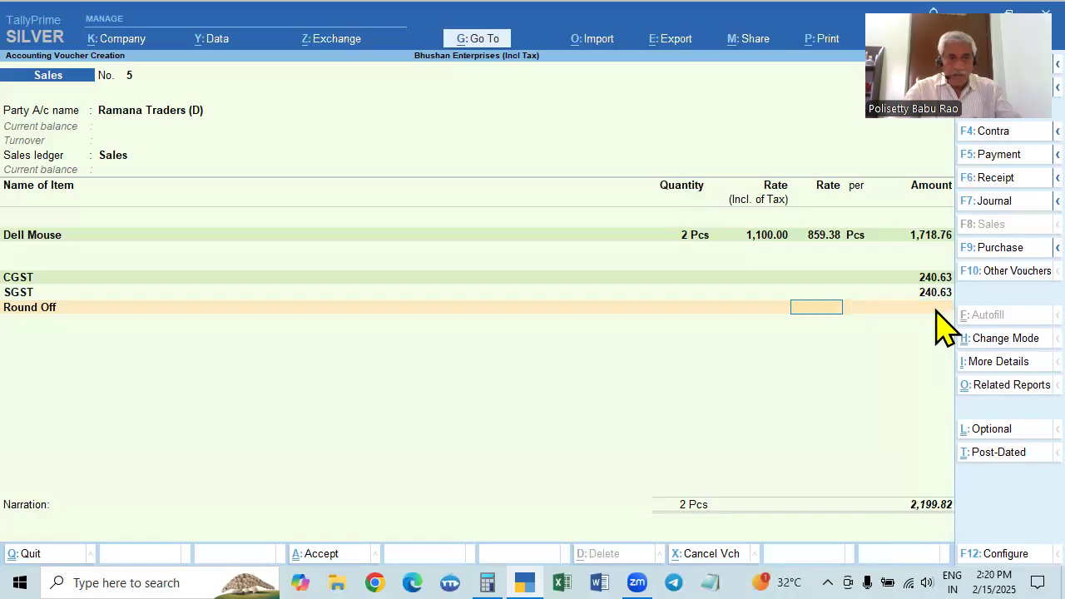
{"action": "key", "text": "BackSpace"}
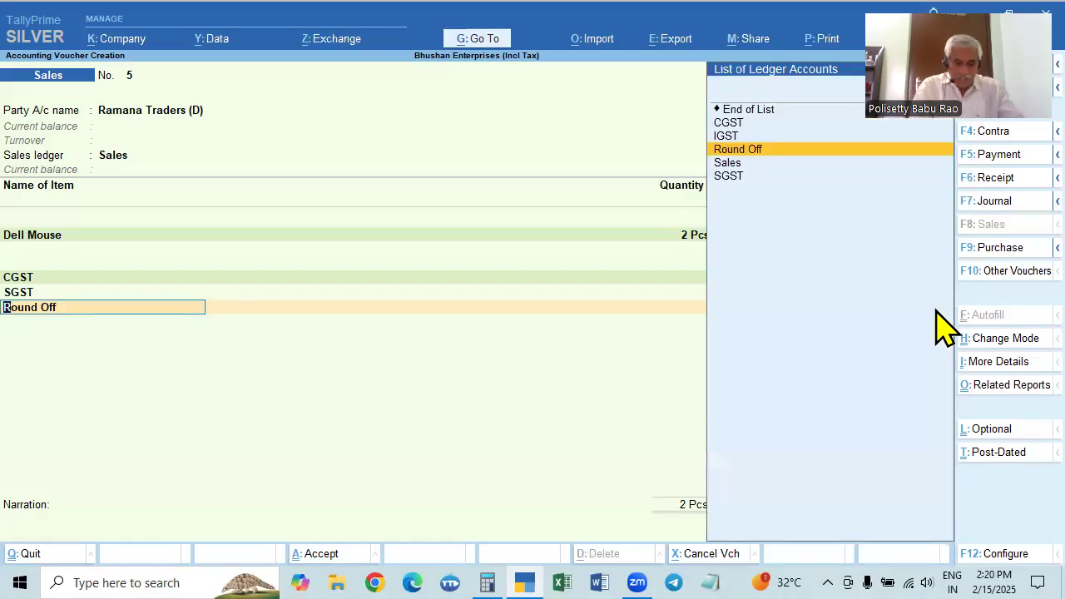
{"action": "key", "text": "ctrl+Return"}
{"action": "key", "text": "Return"}
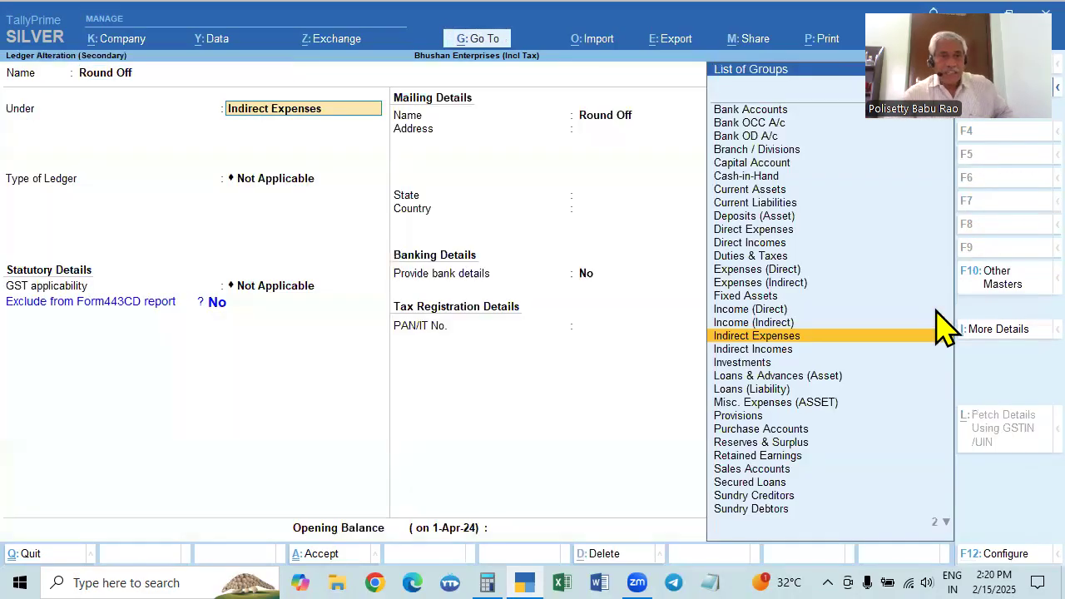
{"action": "key", "text": "Return"}
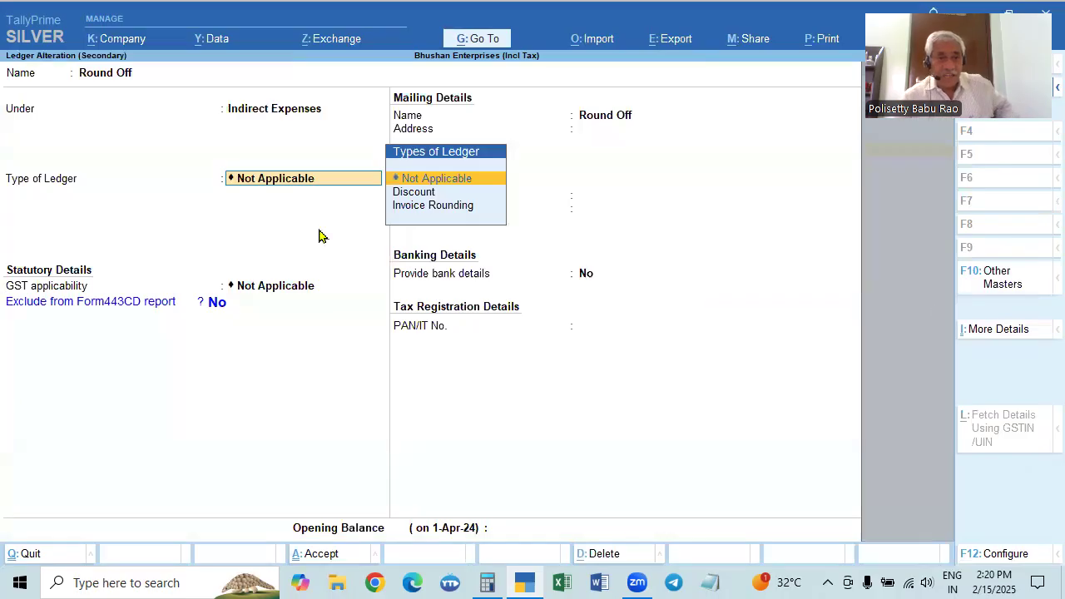
{"action": "left_click", "coordinate": [432, 208]}
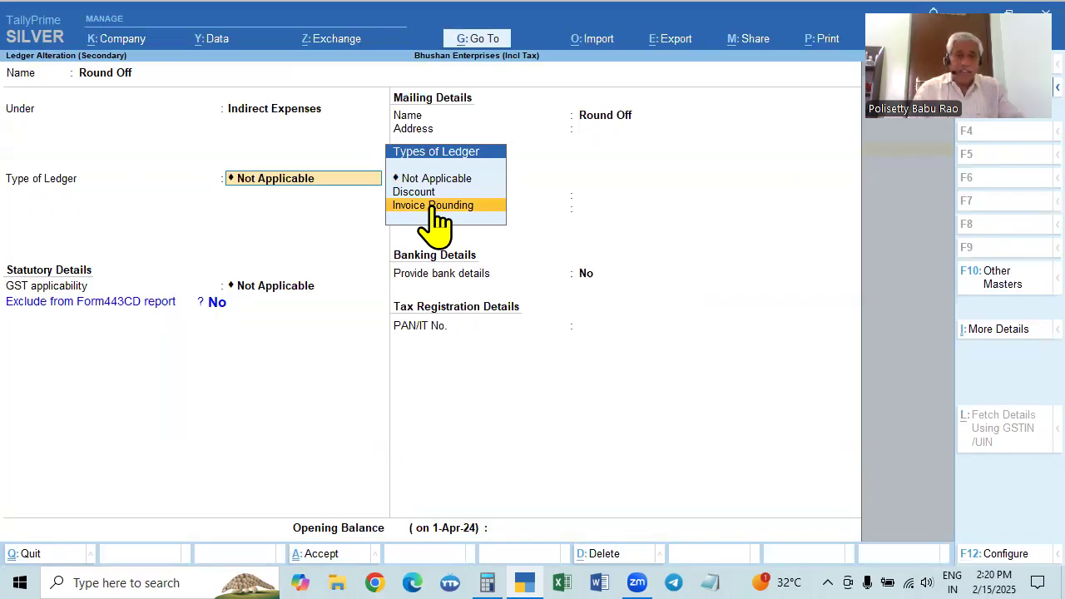
{"action": "left_click", "coordinate": [433, 206]}
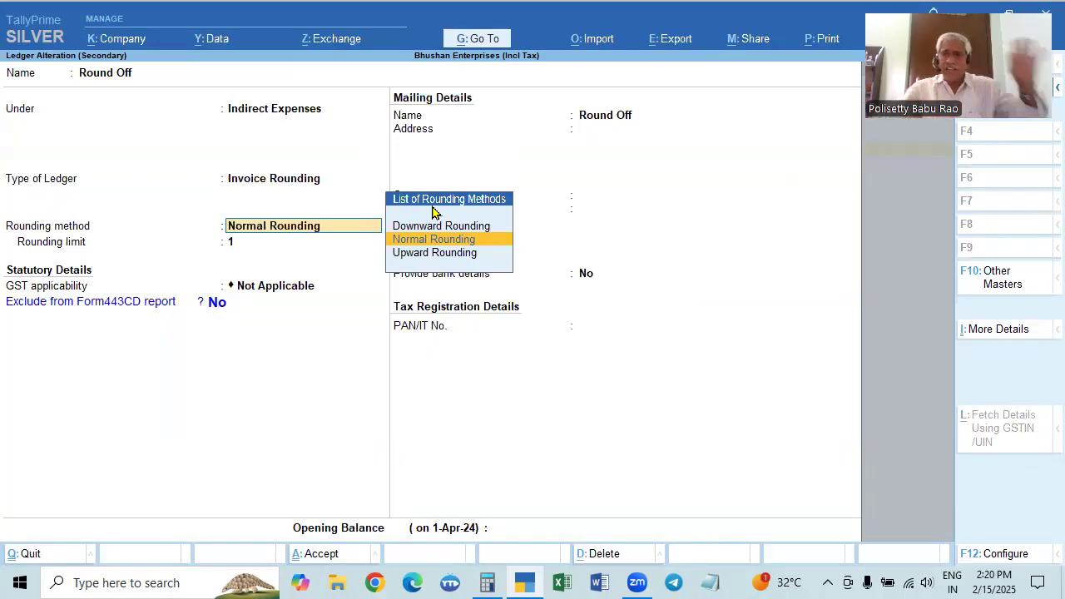
Keep Normal Rounding with a rounding limit of 1 and save the Round Off ledger to return to the voucher
{"action": "key", "text": "Return"}
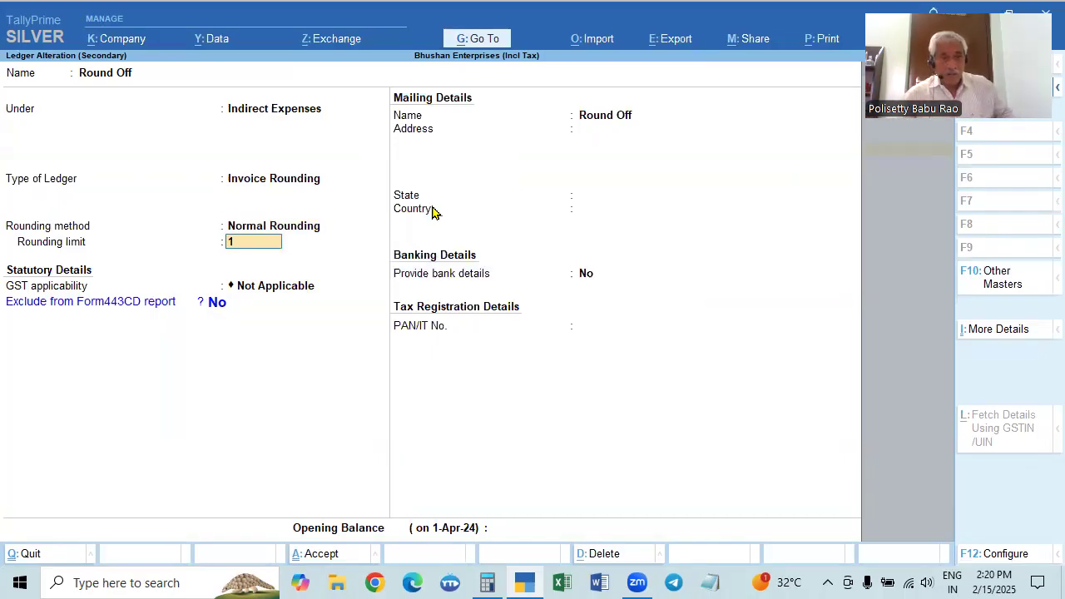
{"action": "key", "text": "shift+Tab"}
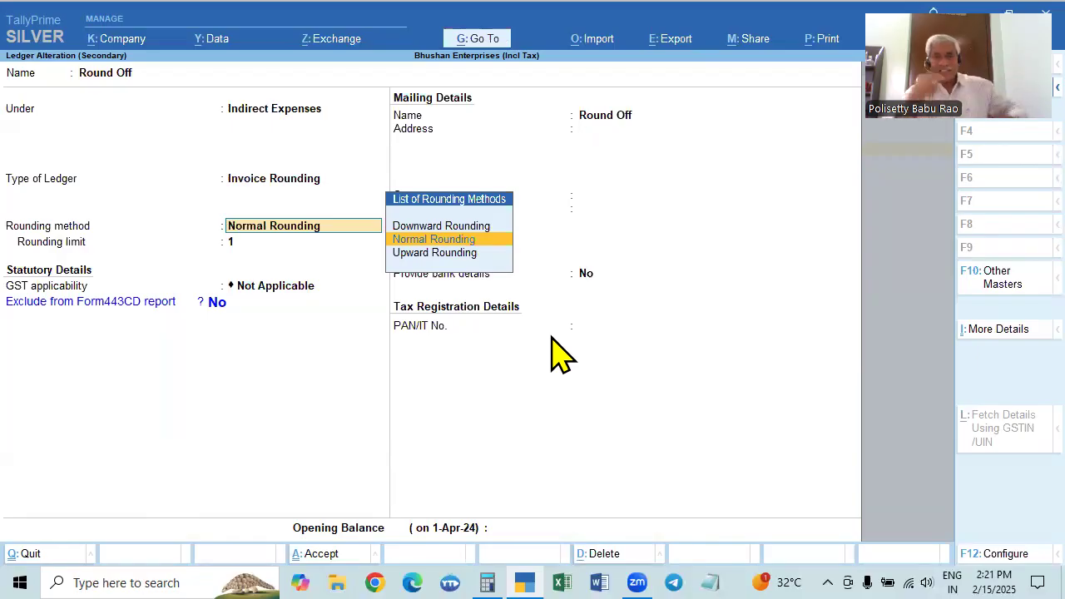
{"action": "key", "text": "Return"}
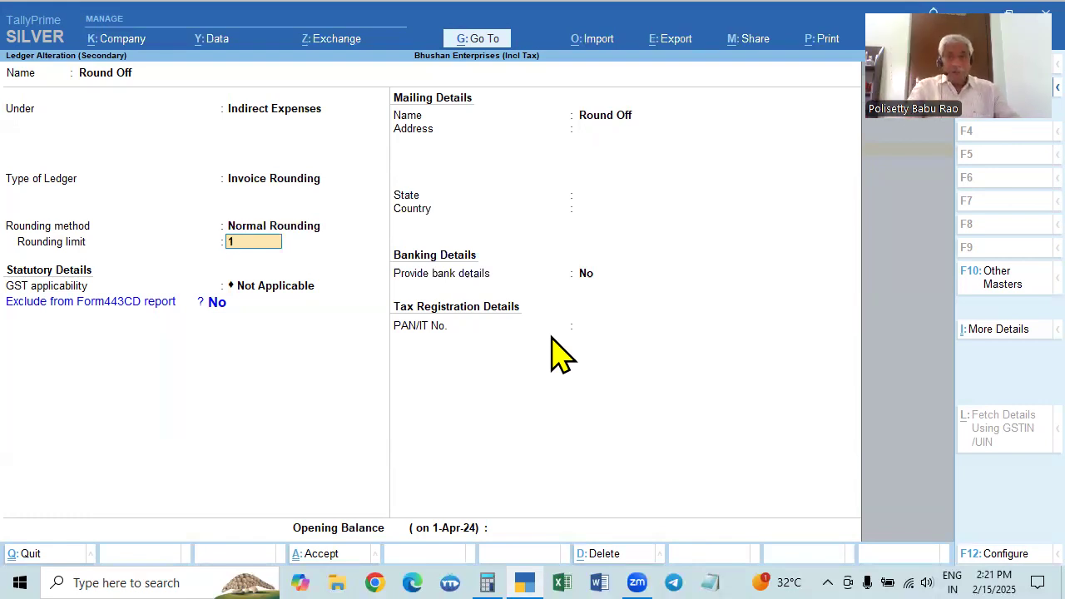
{"action": "key", "text": "Return"}
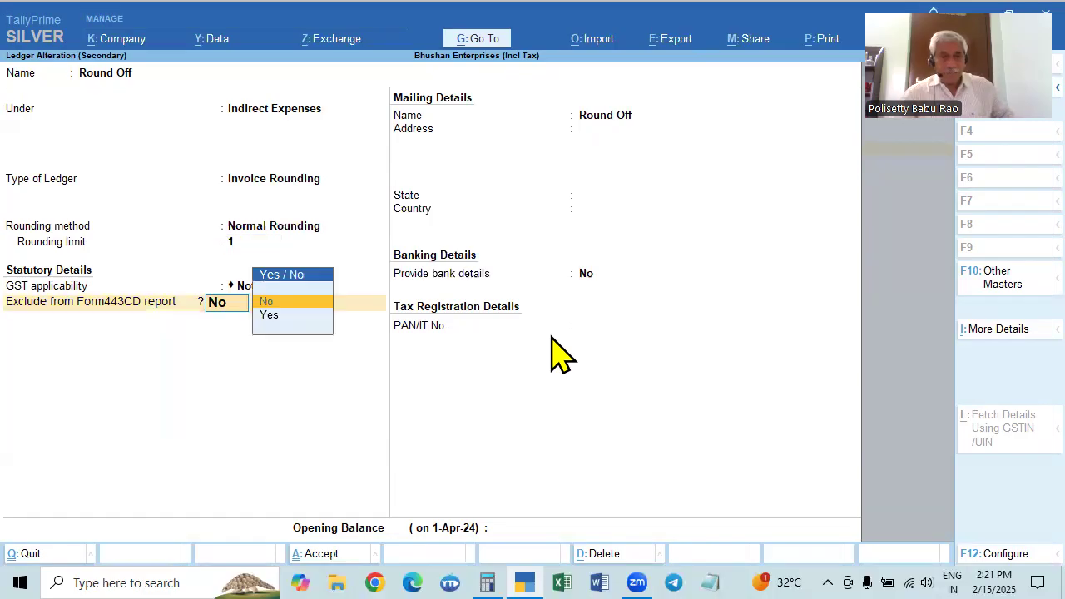
{"action": "key", "text": "Return"}
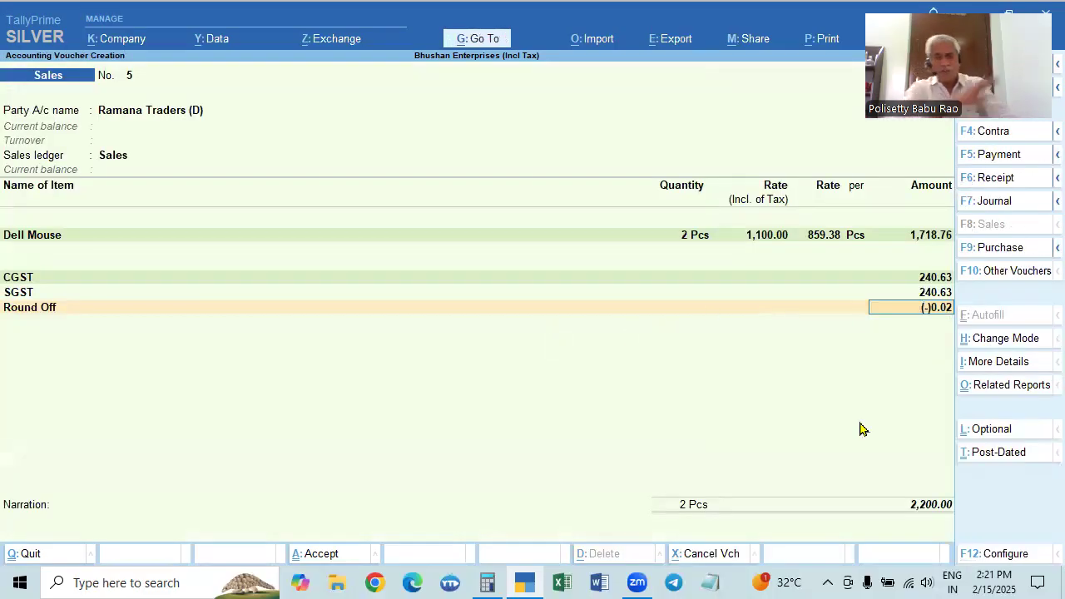
Accept the automatically calculated Round Off amount and end the voucher's list of ledgers
{"action": "key", "text": "Return"}
Leave the narration blank and save the Dell Mouse sales voucher for Ramana Traders (D)
{"action": "key", "text": "Return"}
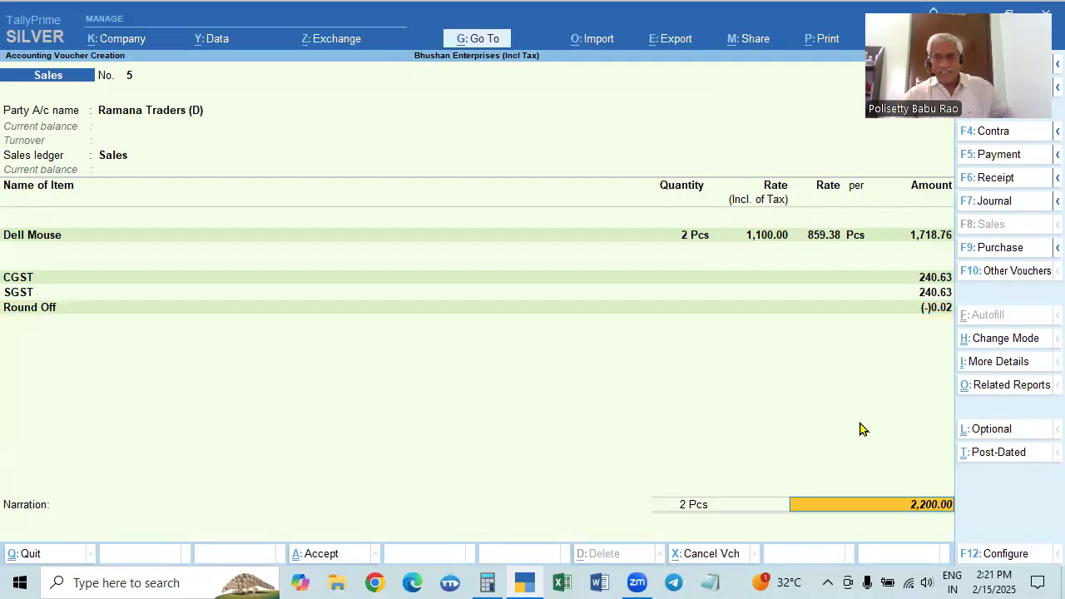
{"action": "key", "text": "Return"}
{"action": "key", "text": "Return"}
{"action": "key", "text": "Return"}
{"action": "key", "text": "Return"}
{"action": "key", "text": "Return"}
{"action": "key", "text": "Return"}
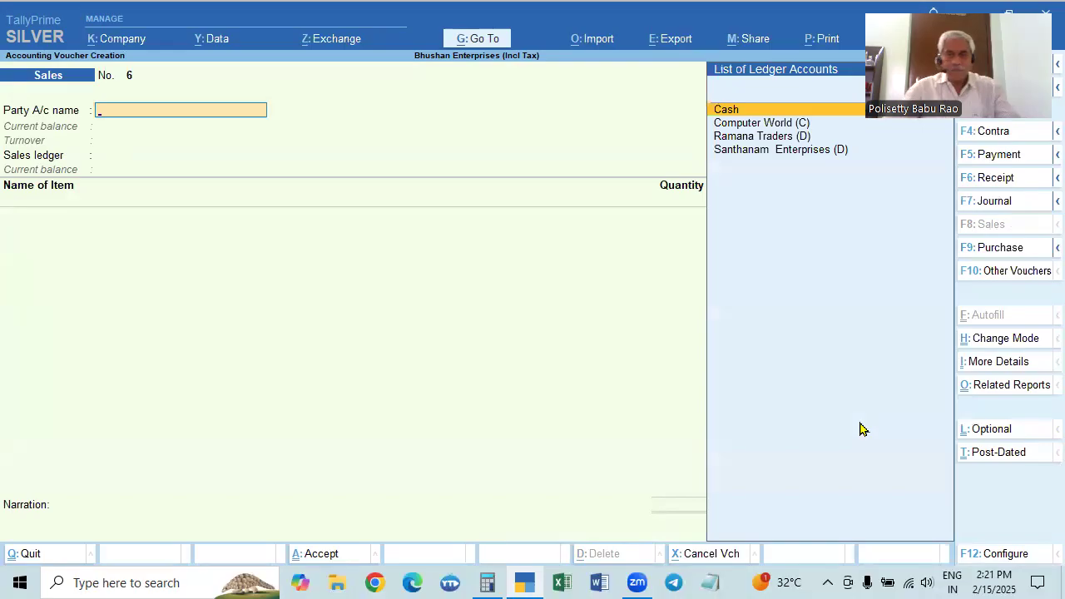
Choose Santhanam Enterprises (D) as the new voucher's party, keeping its dispatch and party details unchanged and Sales as the sales ledger
{"action": "key", "text": "Down"}
{"action": "key", "text": "Down"}
{"action": "key", "text": "Down"}
{"action": "key", "text": "Return"}
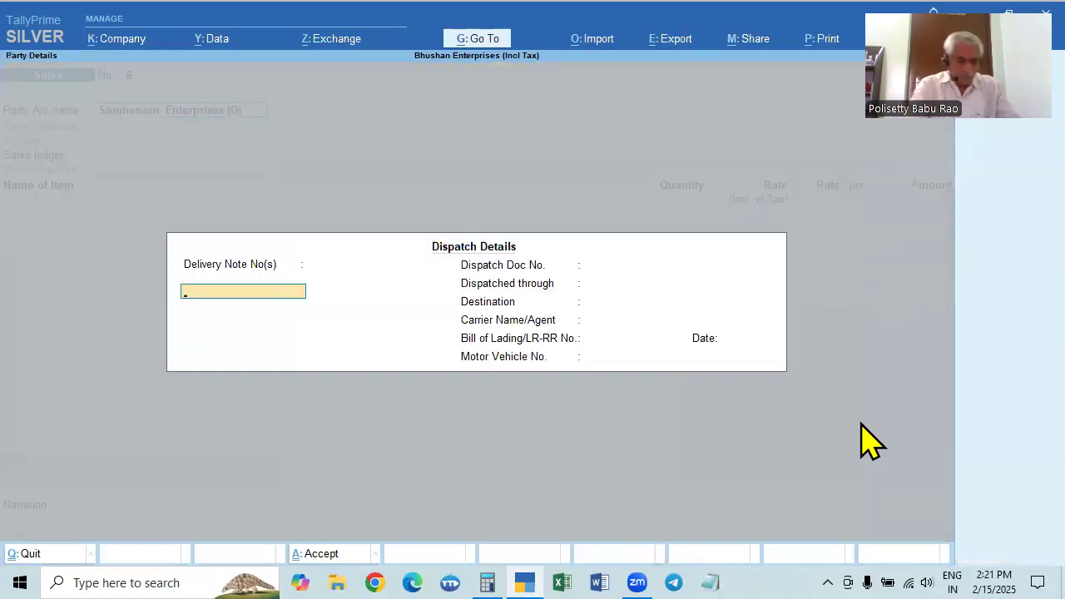
{"action": "key", "text": "Return"}
{"action": "key", "text": "Return"}
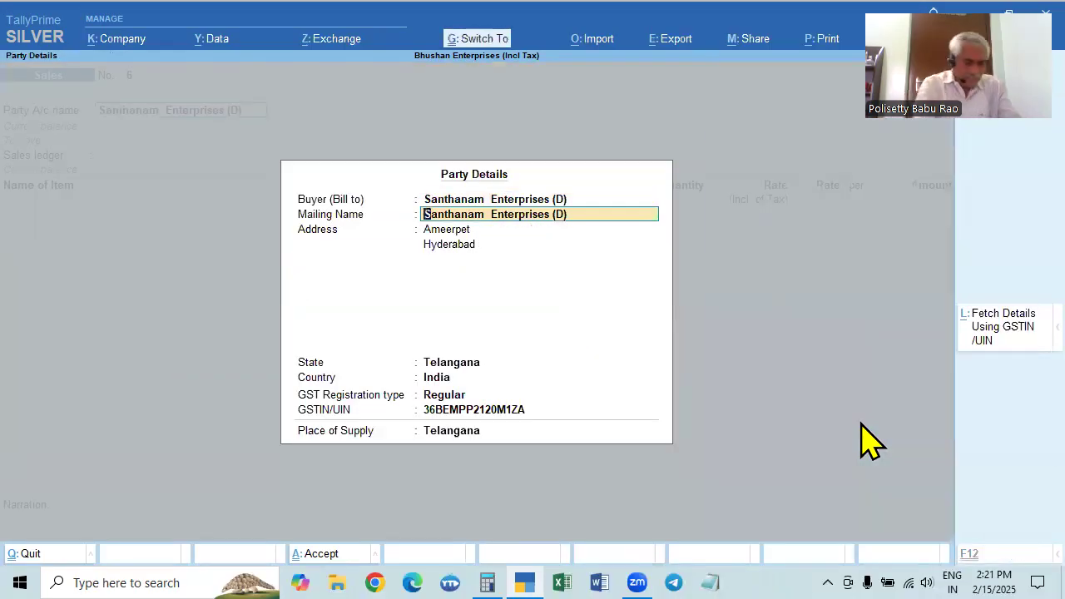
{"action": "key", "text": "ctrl+a"}
{"action": "key", "text": "Return"}
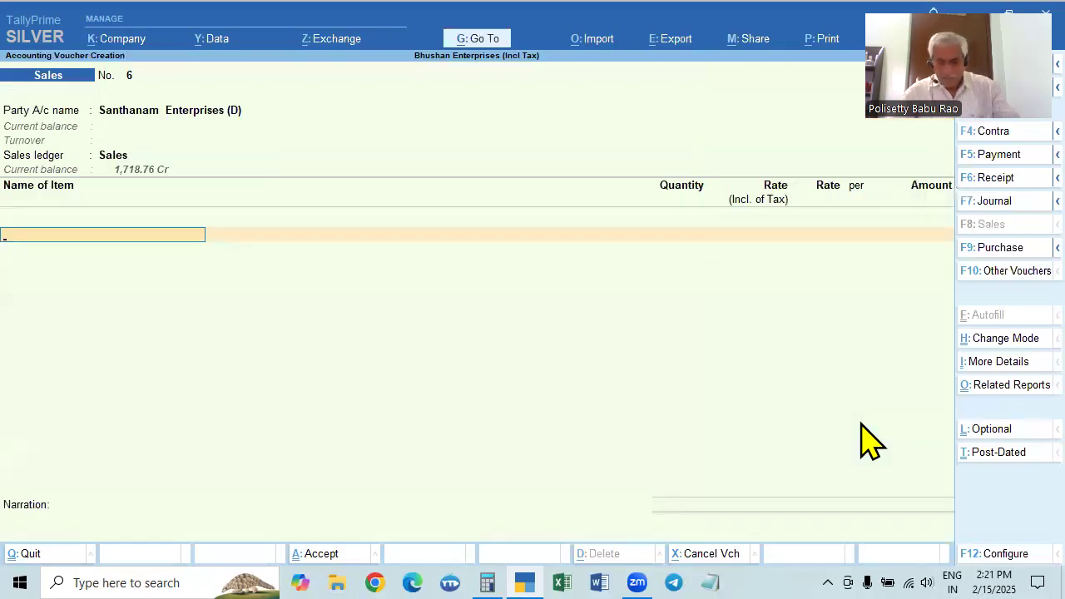
Add HP Keyboard as the stock item with a quantity of 5 Pcs
{"action": "key", "text": "Down"}
{"action": "key", "text": "Down"}
{"action": "key", "text": "Down"}
{"action": "key", "text": "Down"}
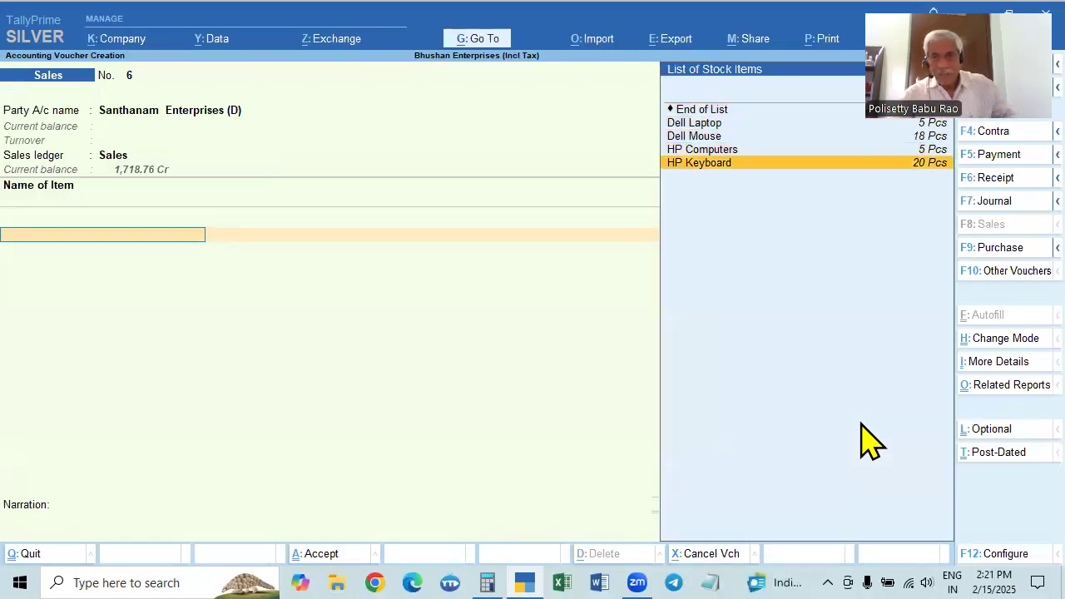
{"action": "key", "text": "Return"}
{"action": "type", "text": "5"}
{"action": "key", "text": "Return"}
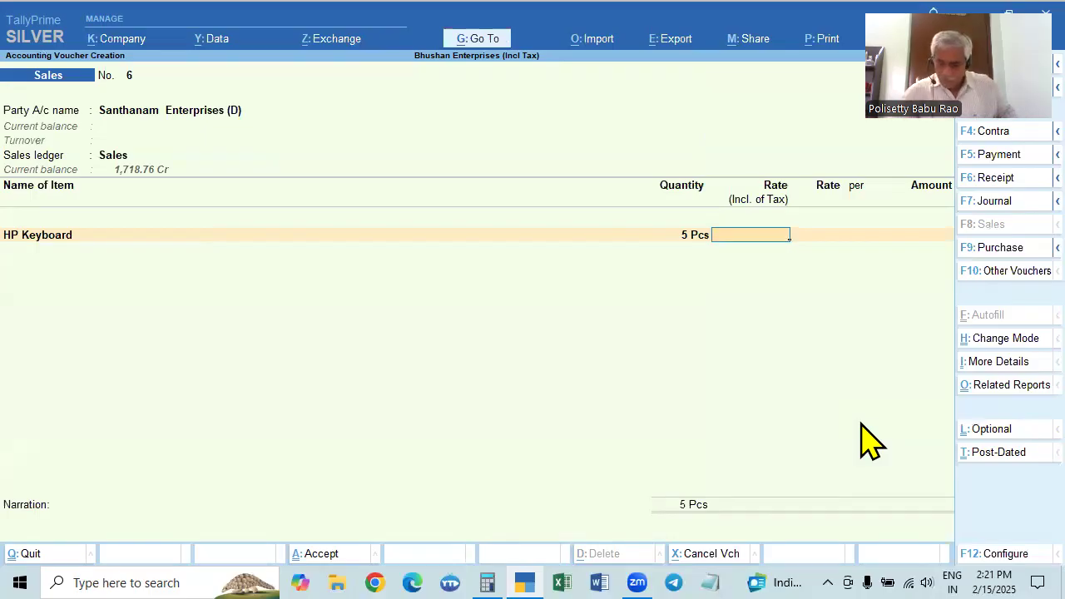
{"action": "type", "text": "750"}
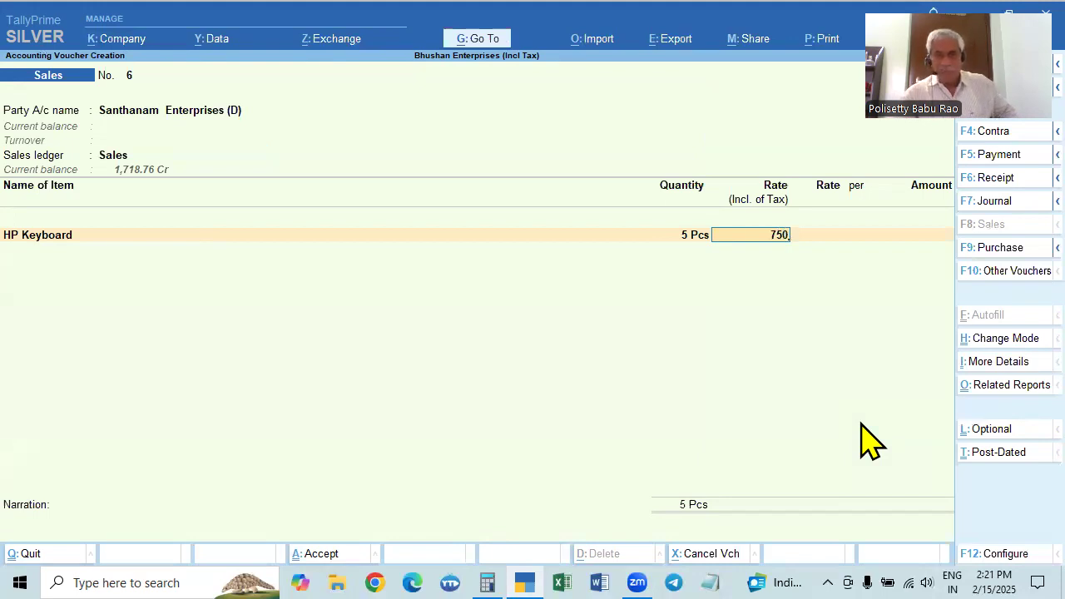
{"action": "key", "text": "F12"}
{"action": "key", "text": "Up"}
{"action": "key", "text": "Escape"}
{"action": "key", "text": "Escape"}
{"action": "key", "text": "BackSpace"}
{"action": "key", "text": "BackSpace"}
{"action": "key", "text": "BackSpace"}
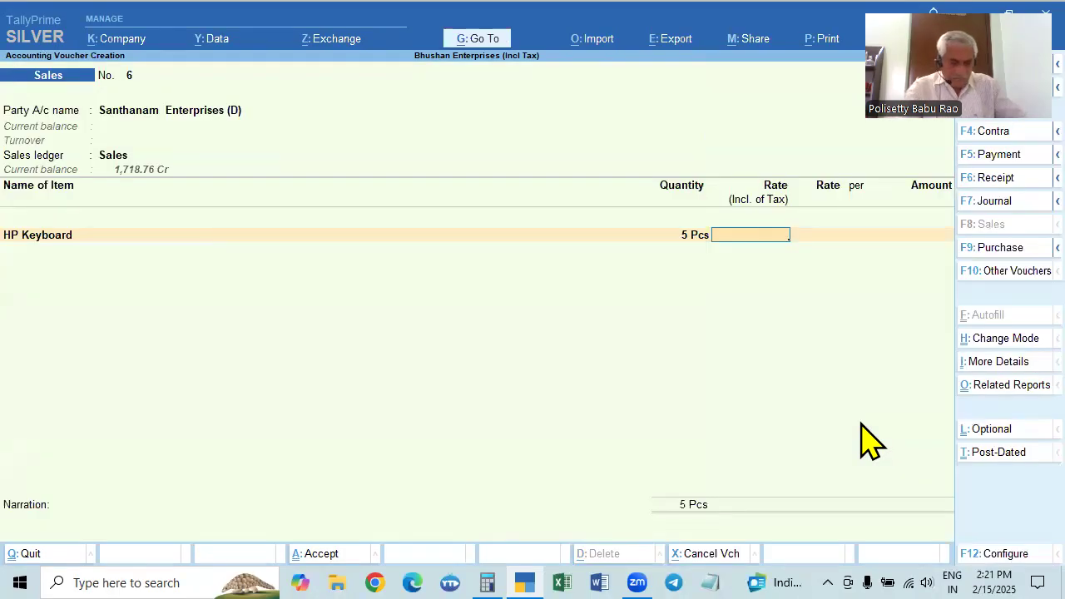
Check HP Keyboard's purchase cost in the Stock Query and set its tax-inclusive rate to 400
{"action": "key", "text": "alt+s"}
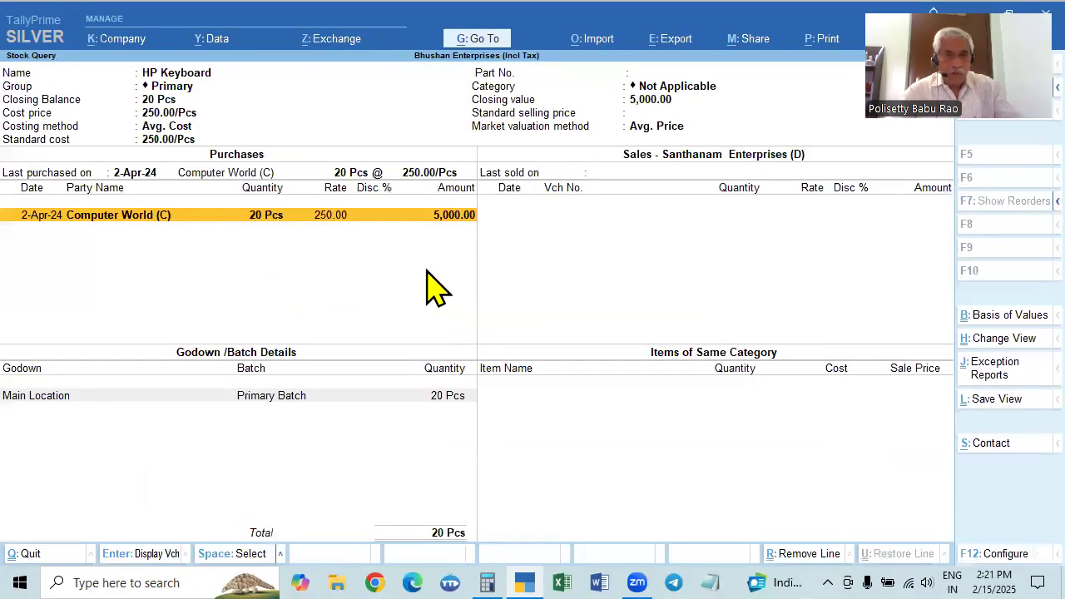
{"action": "key", "text": "Escape"}
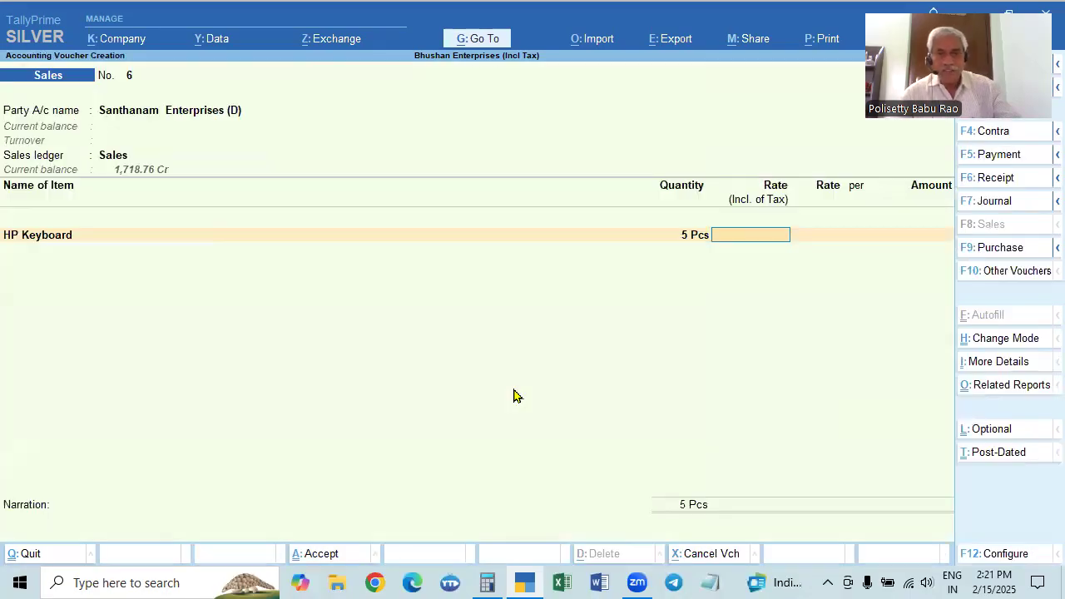
{"action": "type", "text": "50"}
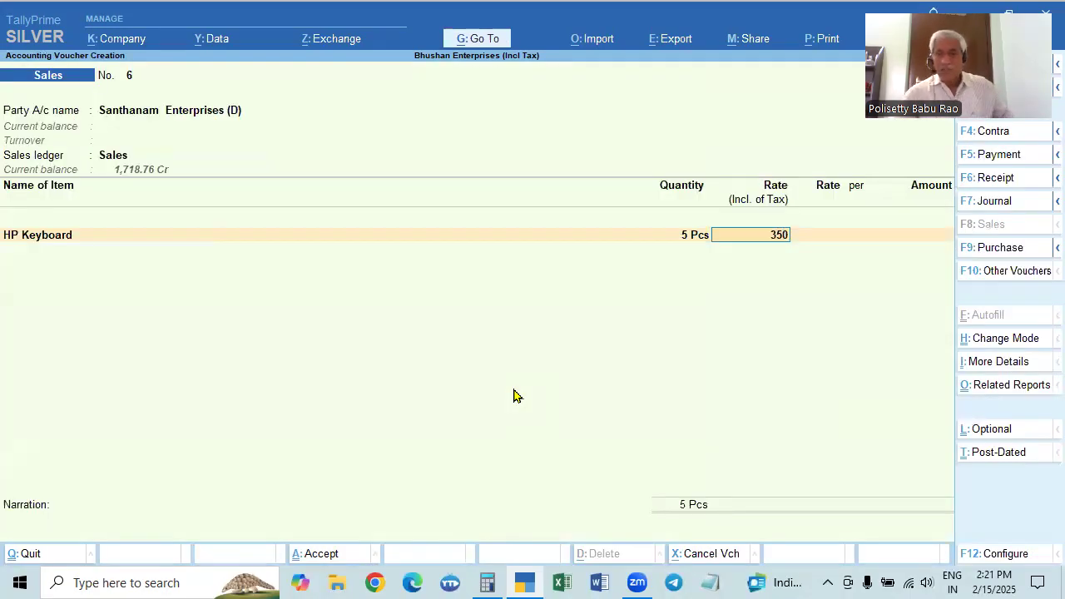
{"action": "key", "text": "BackSpace"}
{"action": "key", "text": "BackSpace"}
{"action": "key", "text": "BackSpace"}
{"action": "type", "text": "400"}
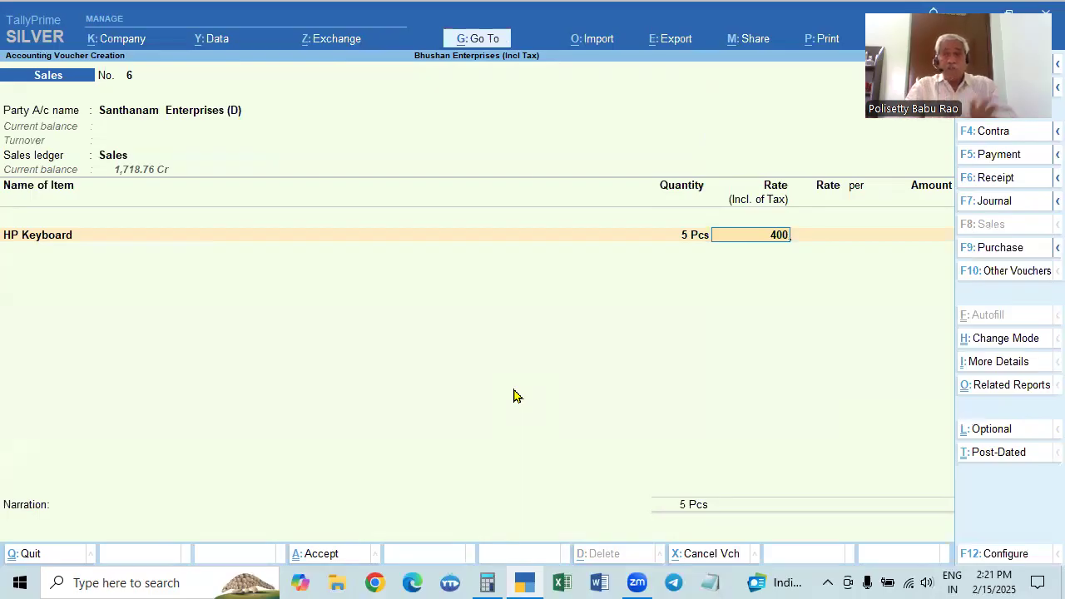
{"action": "key", "text": "BackSpace"}
{"action": "key", "text": "BackSpace"}
{"action": "key", "text": "BackSpace"}
{"action": "type", "text": "450"}
{"action": "key", "text": "BackSpace"}
{"action": "key", "text": "BackSpace"}
{"action": "key", "text": "BackSpace"}
{"action": "type", "text": "400"}
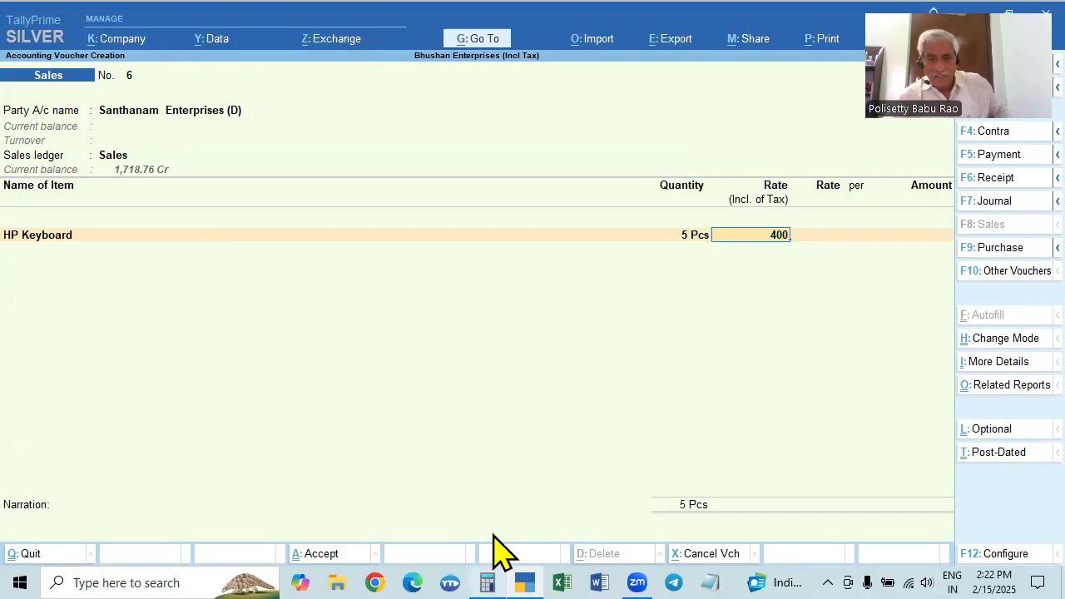
Work out the pre-tax rate in Calculator as 400 ÷ 128 × 100, and accept the tax-inclusive rate of 400 in the TallyPrime voucher
{"action": "left_click", "coordinate": [486, 579]}
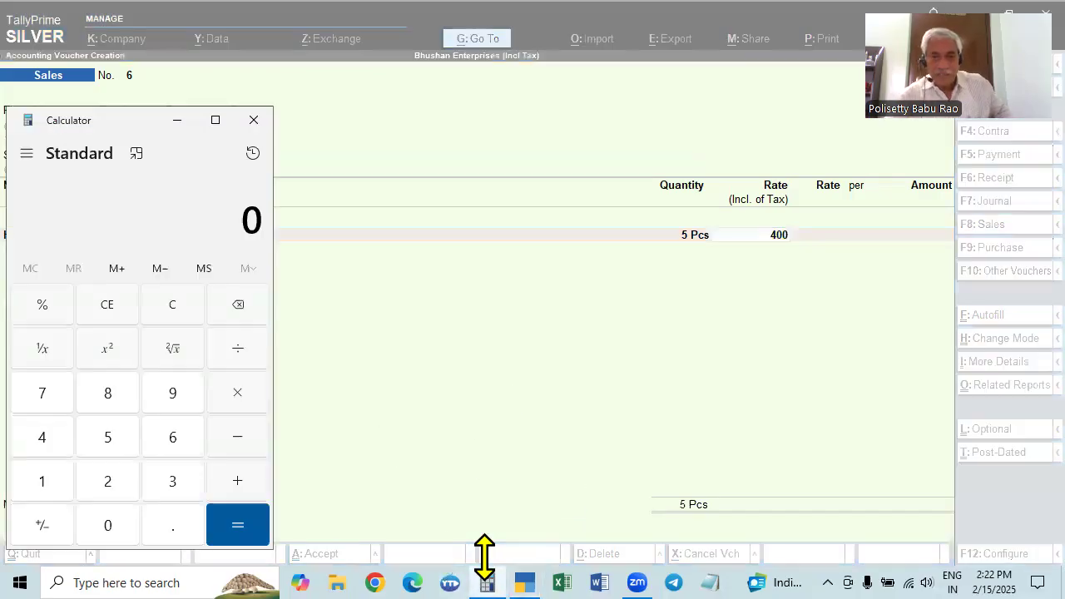
{"action": "type", "text": "400"}
{"action": "key", "text": "slash"}
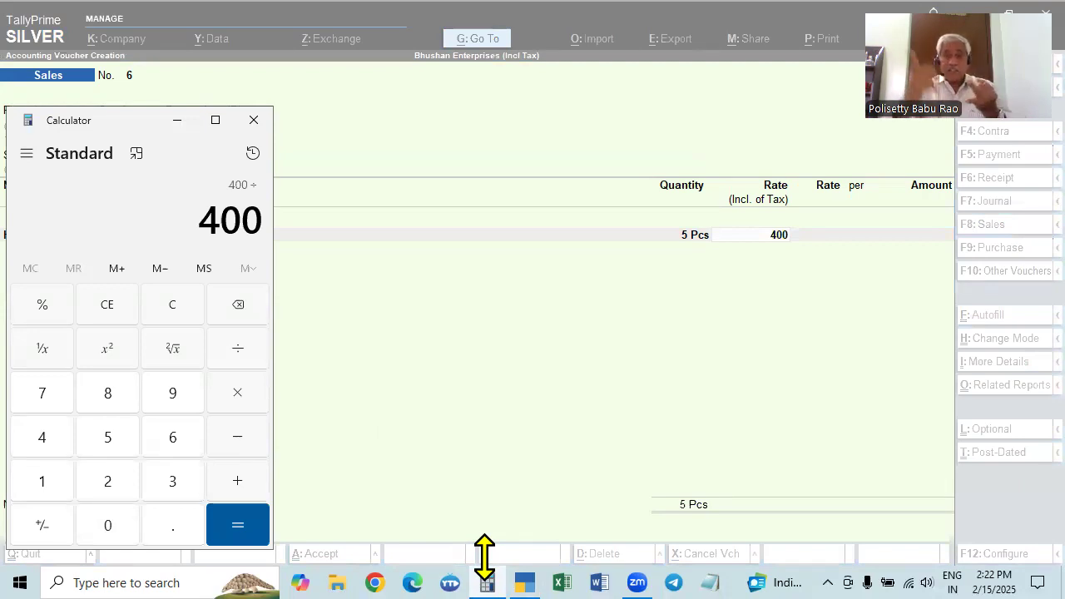
{"action": "type", "text": "128"}
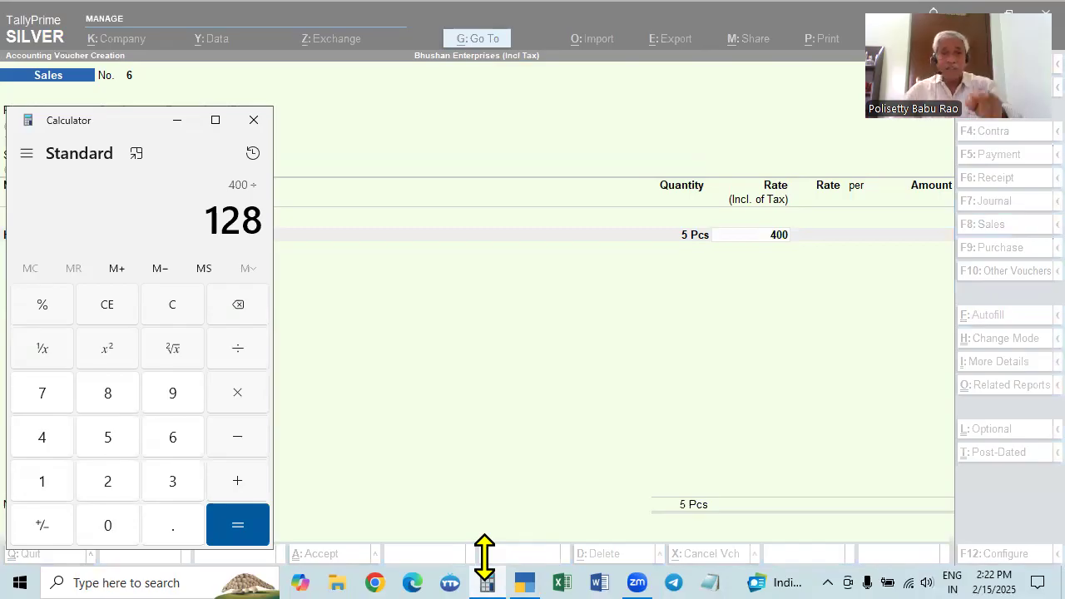
{"action": "key", "text": "Return"}
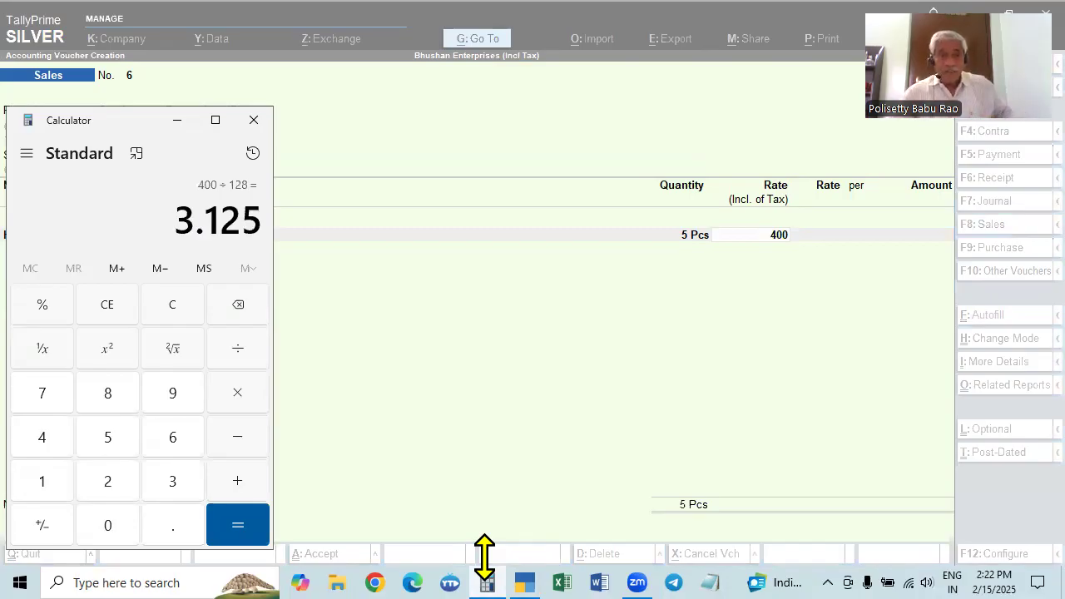
{"action": "key", "text": "asterisk"}
{"action": "type", "text": "100"}
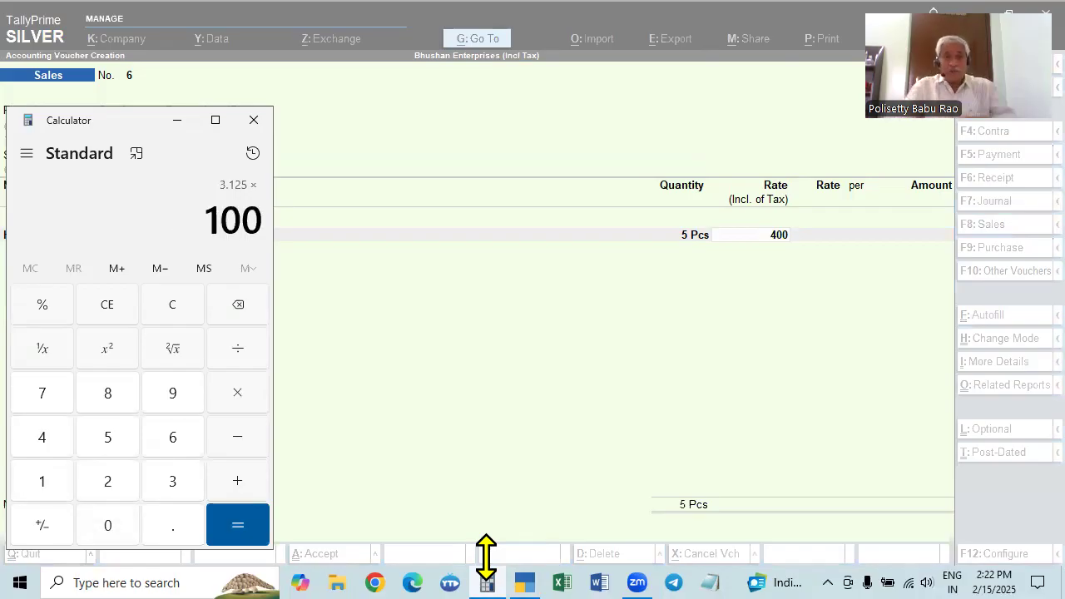
{"action": "key", "text": "Return"}
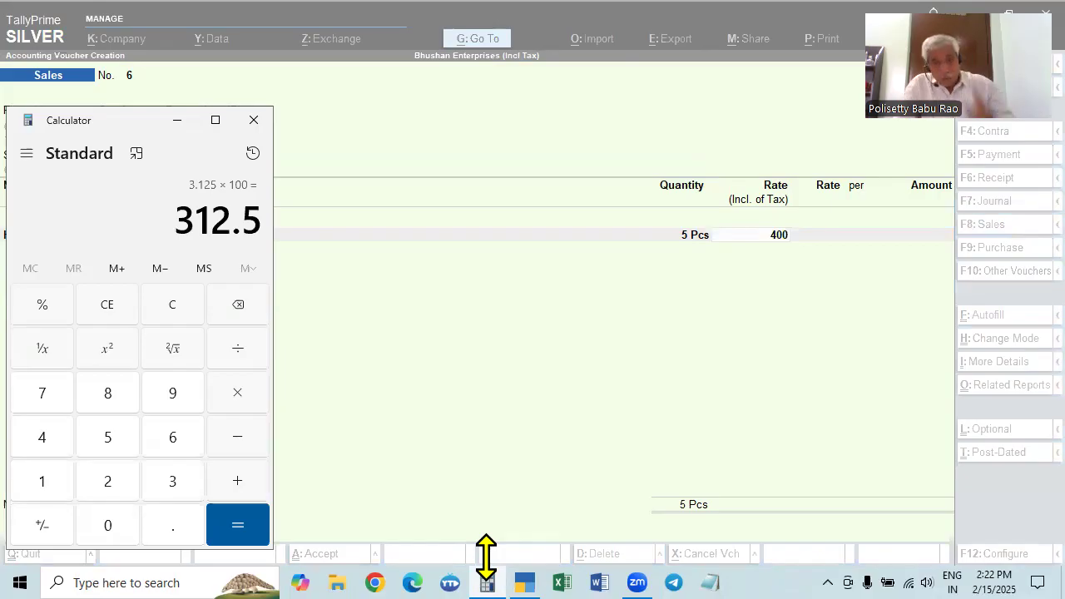
{"action": "left_click", "coordinate": [612, 396]}
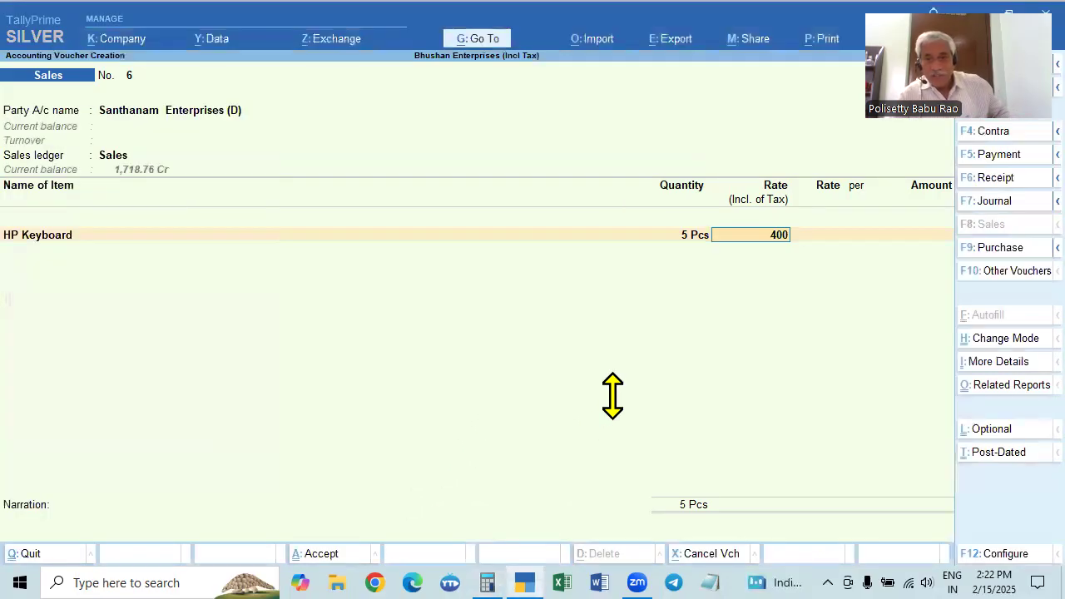
{"action": "key", "text": "Return"}
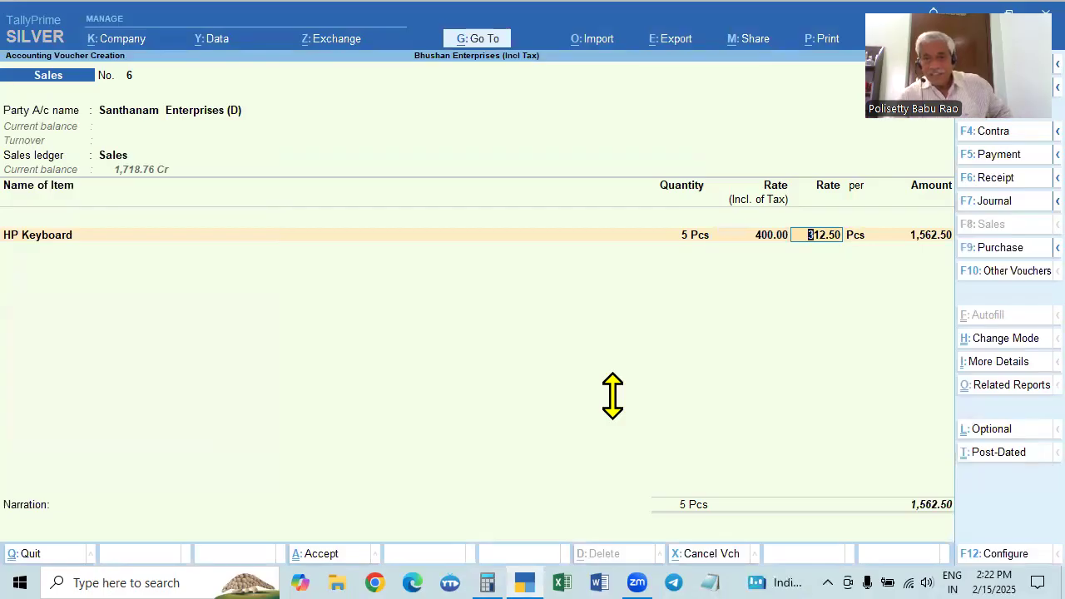
Clear the calculator and review the tax-inclusive rate option in the voucher configuration without changing it
{"action": "left_click", "coordinate": [487, 582]}
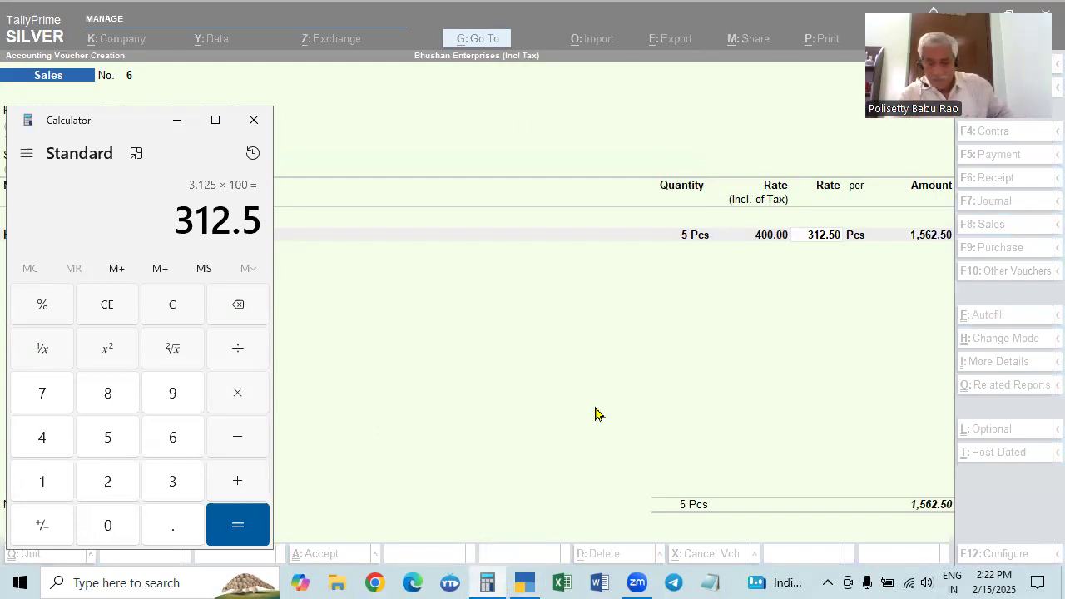
{"action": "key", "text": "Escape"}
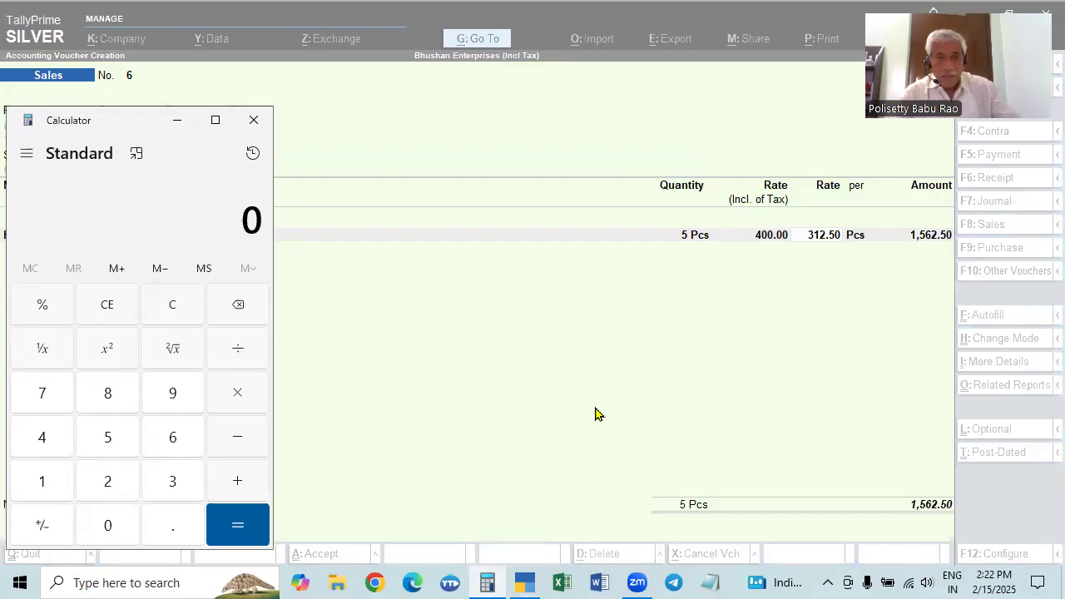
{"action": "left_click", "coordinate": [595, 413]}
{"action": "key", "text": "F12"}
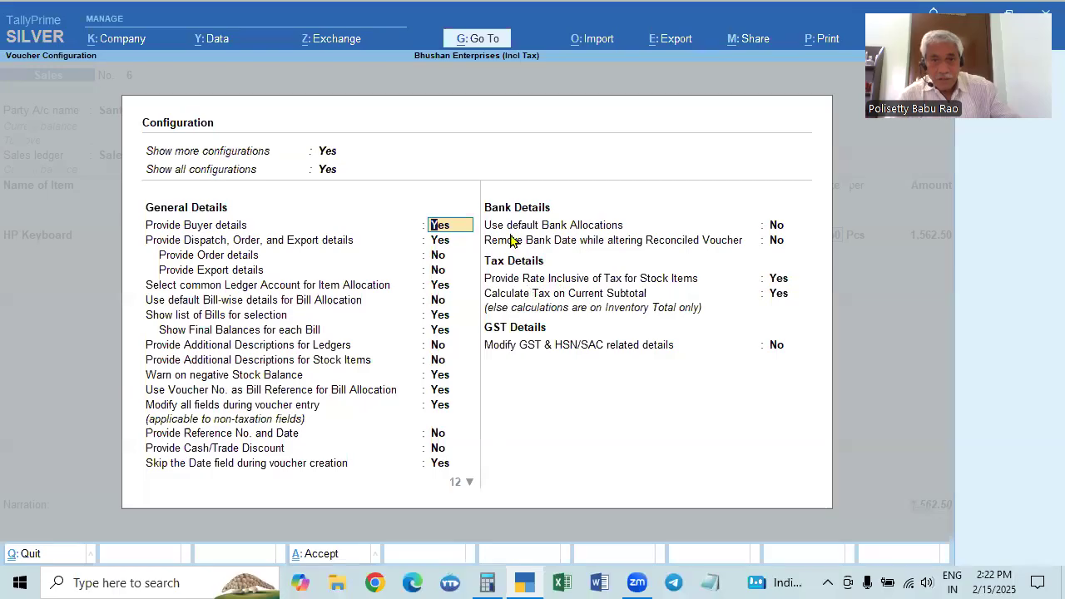
{"action": "key", "text": "Escape"}
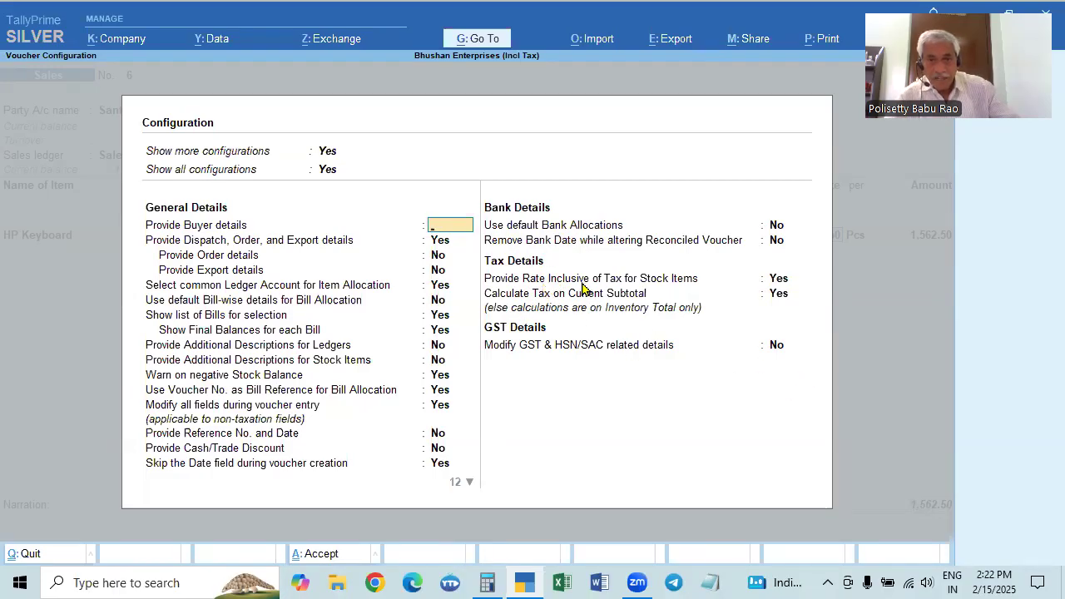
{"action": "key", "text": "Escape"}
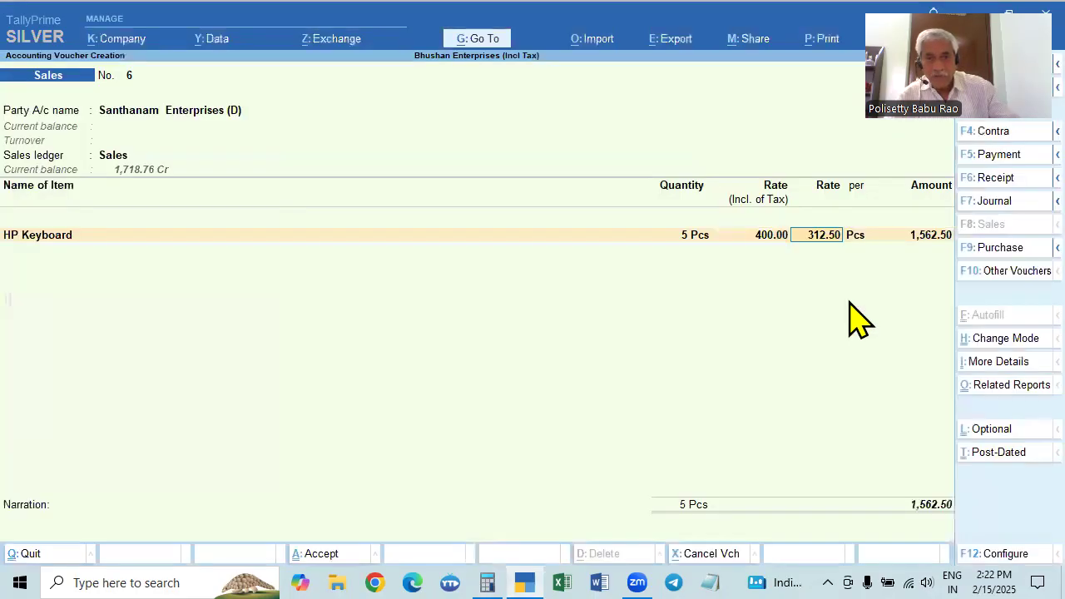
Accept the calculated HP Keyboard rate and amount, and end the voucher's list of stock items
{"action": "key", "text": "Return"}
Add the CGST and SGST ledgers below the HP Keyboard line with their automatically calculated amounts
{"action": "key", "text": "Return"}
{"action": "key", "text": "Return"}
{"action": "key", "text": "Return"}
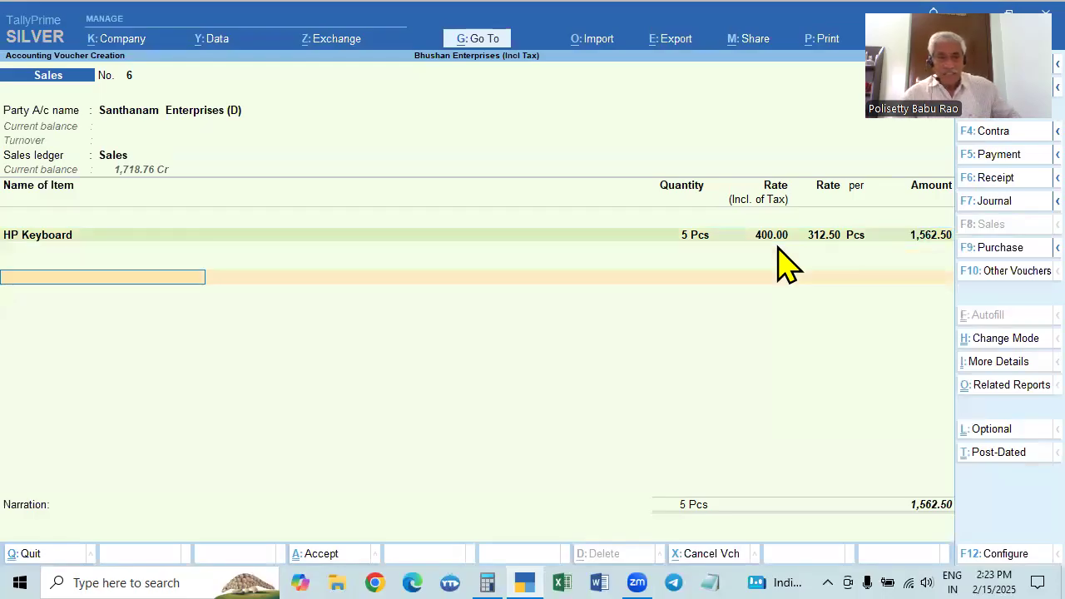
{"action": "key", "text": "Return"}
{"action": "key", "text": "Return"}
{"action": "key", "text": "Return"}
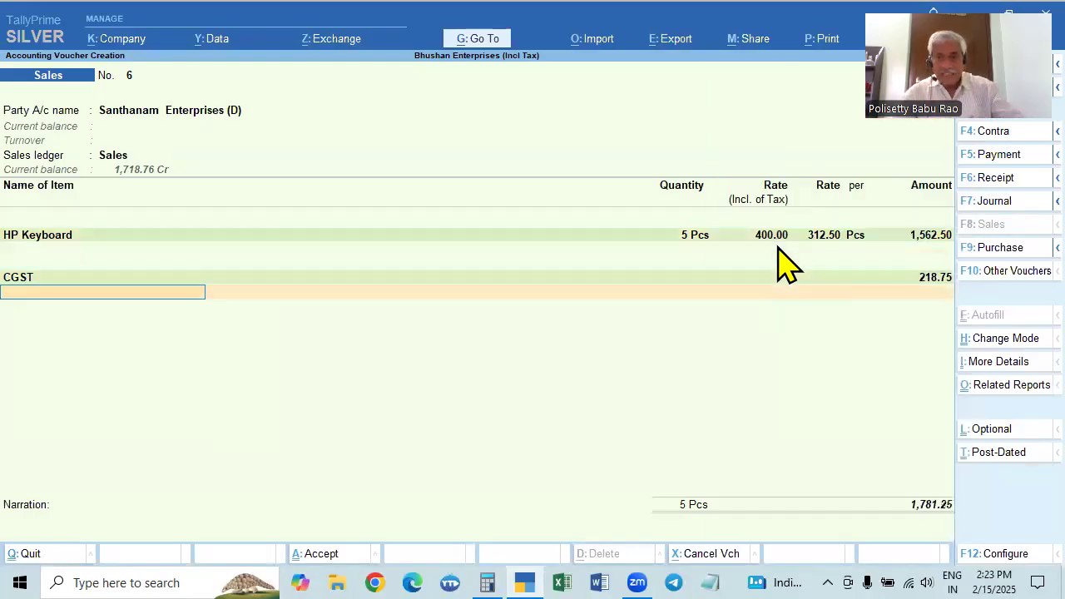
{"action": "type", "text": "SG"}
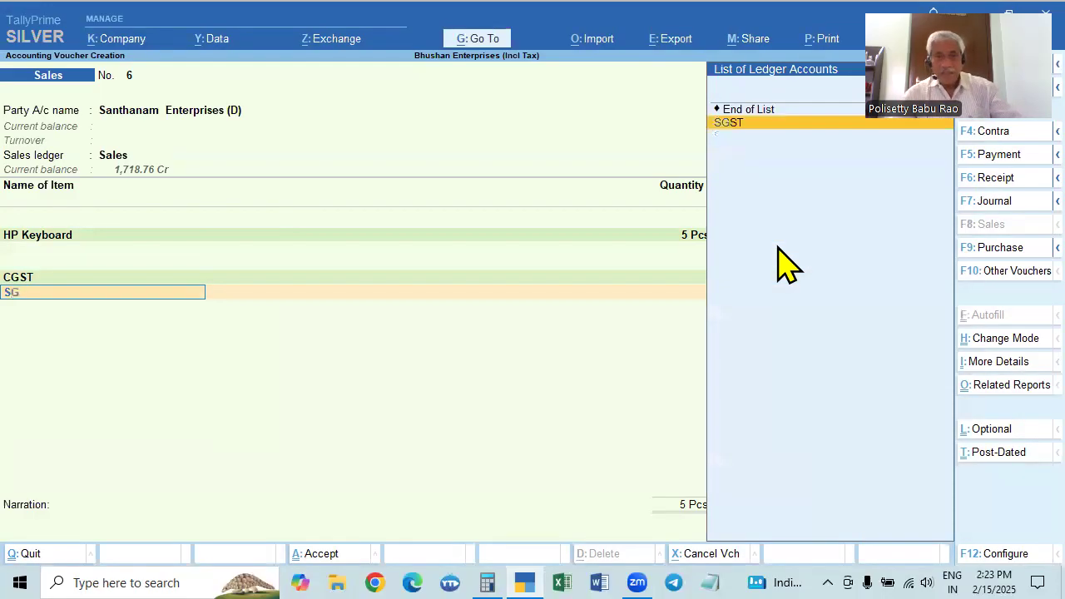
{"action": "key", "text": "Return"}
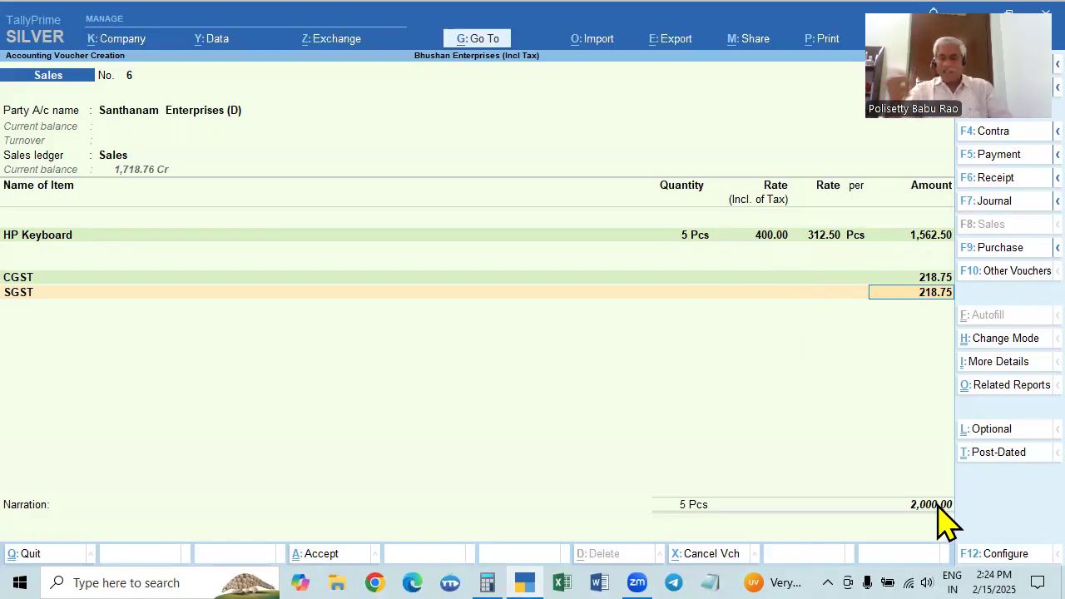
{"action": "key", "text": "Return"}
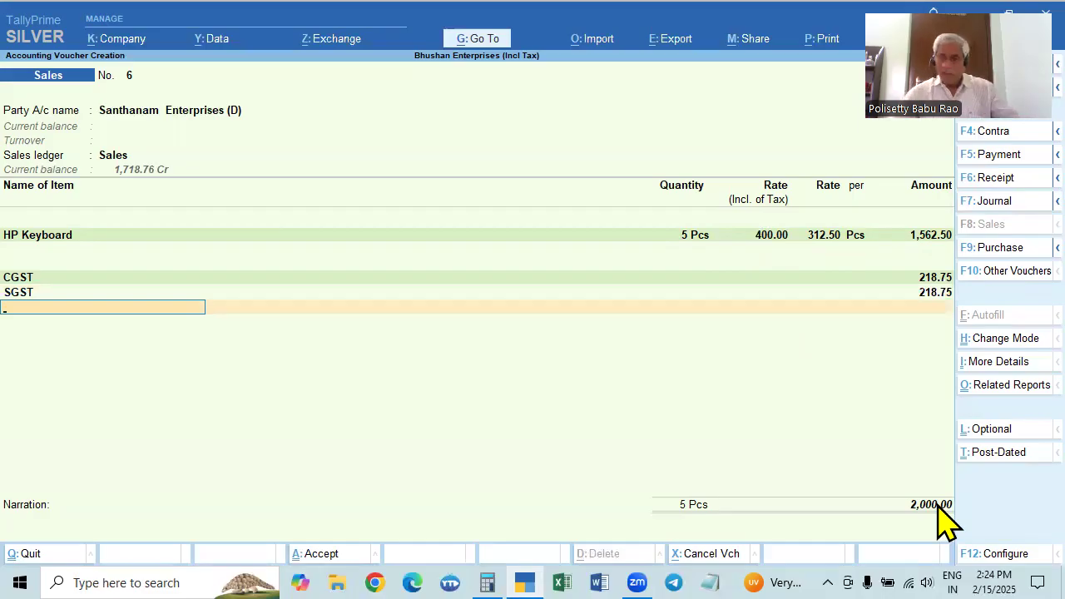
Add the Round Off ledger with its amount left blank and end the voucher's list of ledgers
{"action": "type", "text": "RO"}
{"action": "key", "text": "Return"}
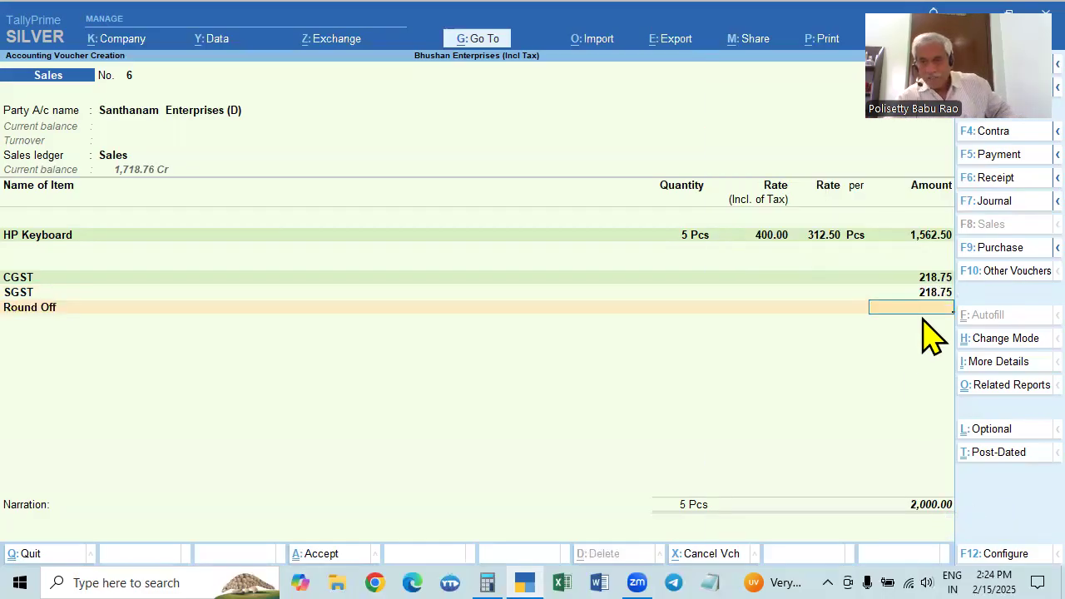
{"action": "key", "text": "Return"}
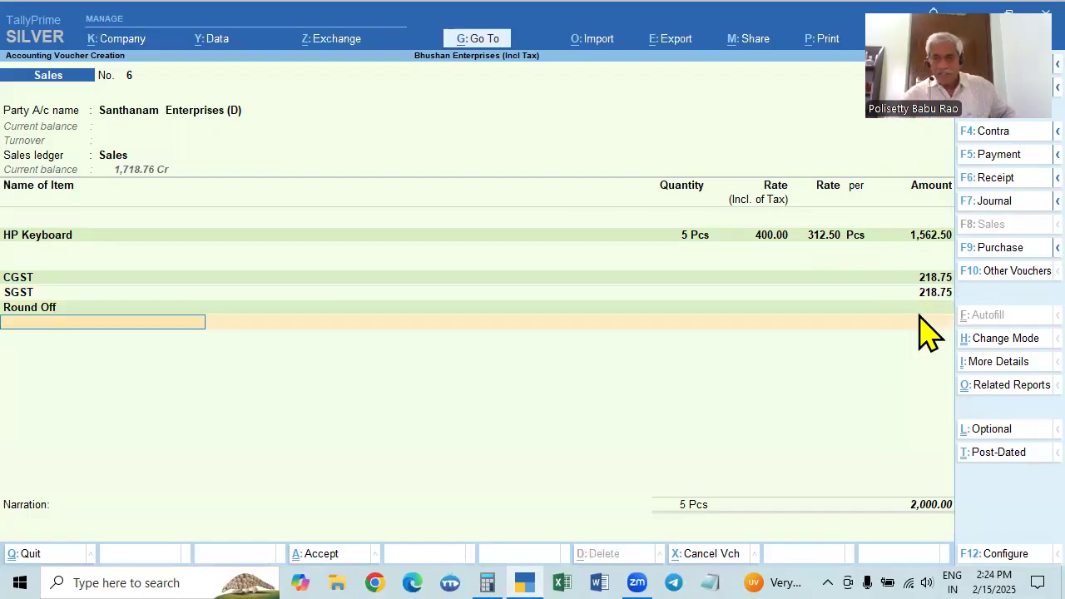
{"action": "key", "text": "Return"}
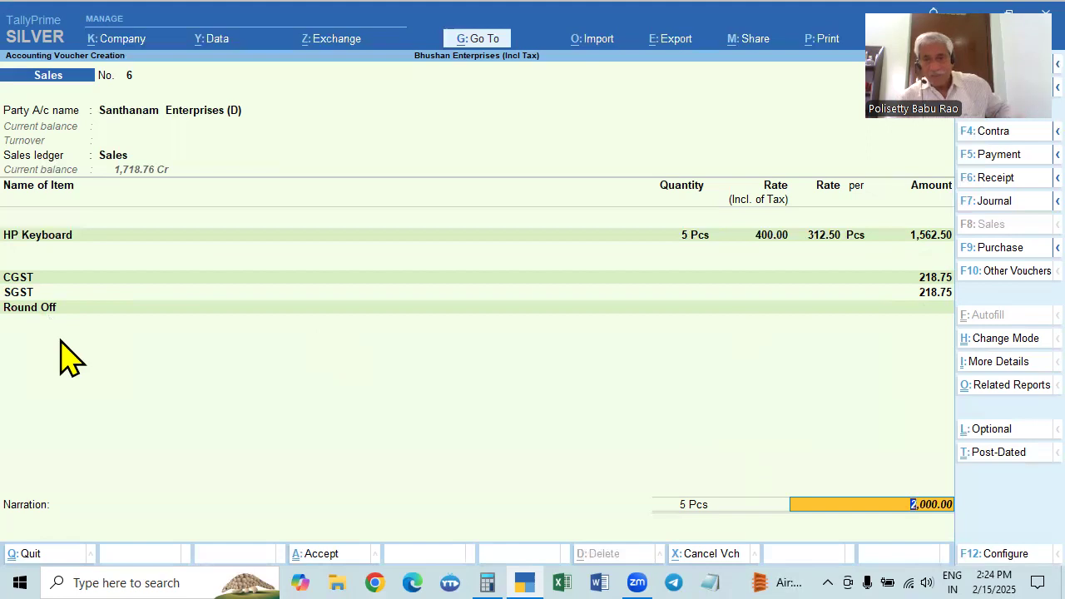
Accept the invoice total and bill-wise reference, leave the narration blank, and save the HP Keyboard sales voucher
{"action": "key", "text": "Return"}
{"action": "key", "text": "Return"}
{"action": "key", "text": "Return"}
{"action": "key", "text": "Return"}
{"action": "key", "text": "Return"}
{"action": "key", "text": "Return"}
{"action": "key", "text": "Return"}
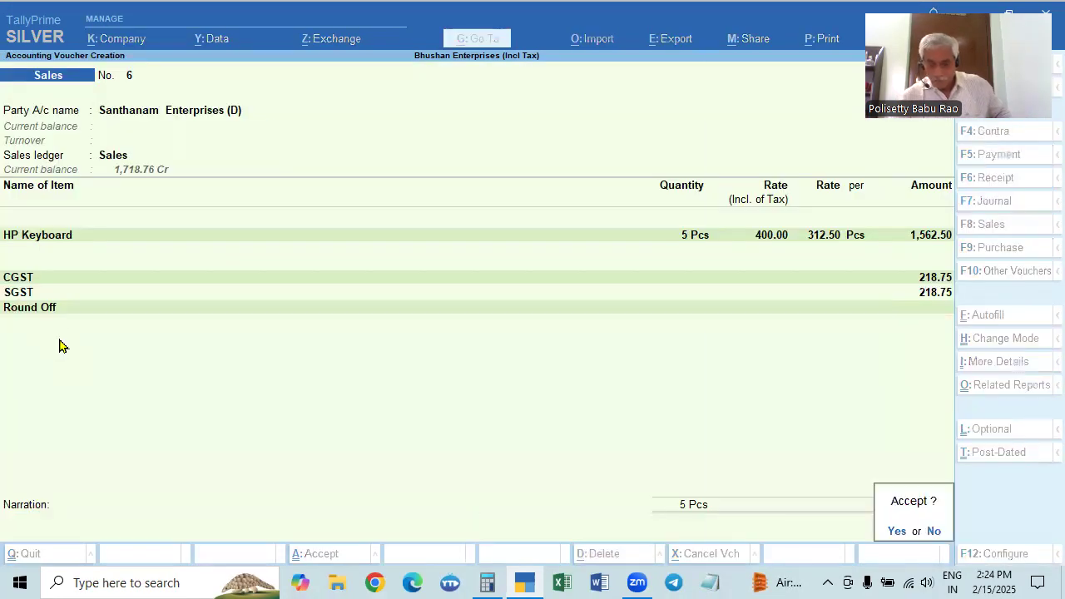
{"action": "key", "text": "Return"}
Reopen the saved HP Keyboard sales voucher, review its tax and bill-wise details, and accept it again without edits
{"action": "key", "text": "Page_Up"}
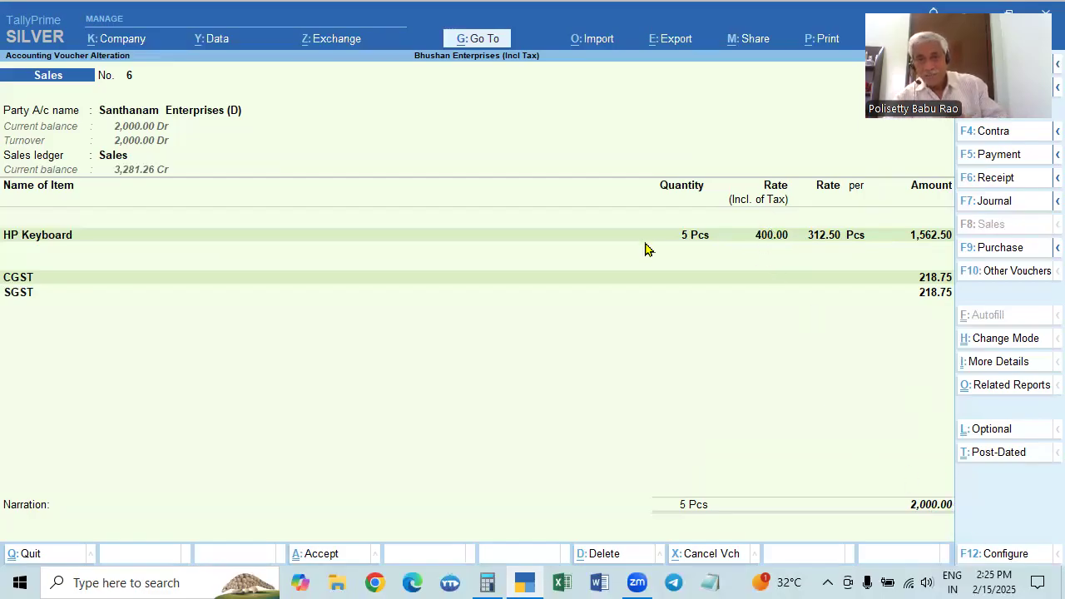
{"action": "left_click", "coordinate": [843, 322]}
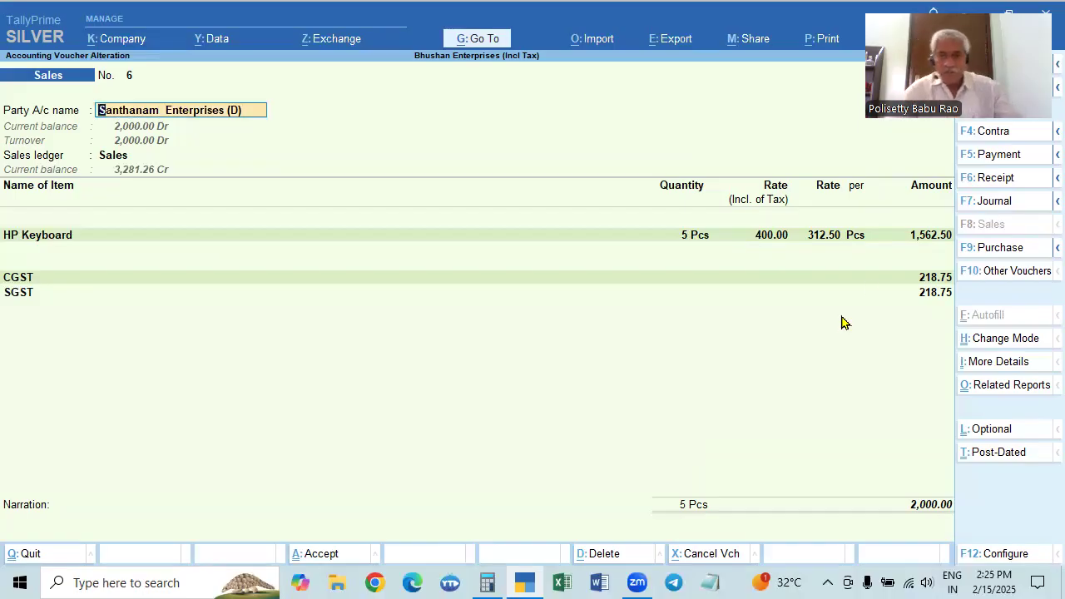
{"action": "left_click", "coordinate": [943, 292]}
{"action": "key", "text": "Return"}
{"action": "key", "text": "Return"}
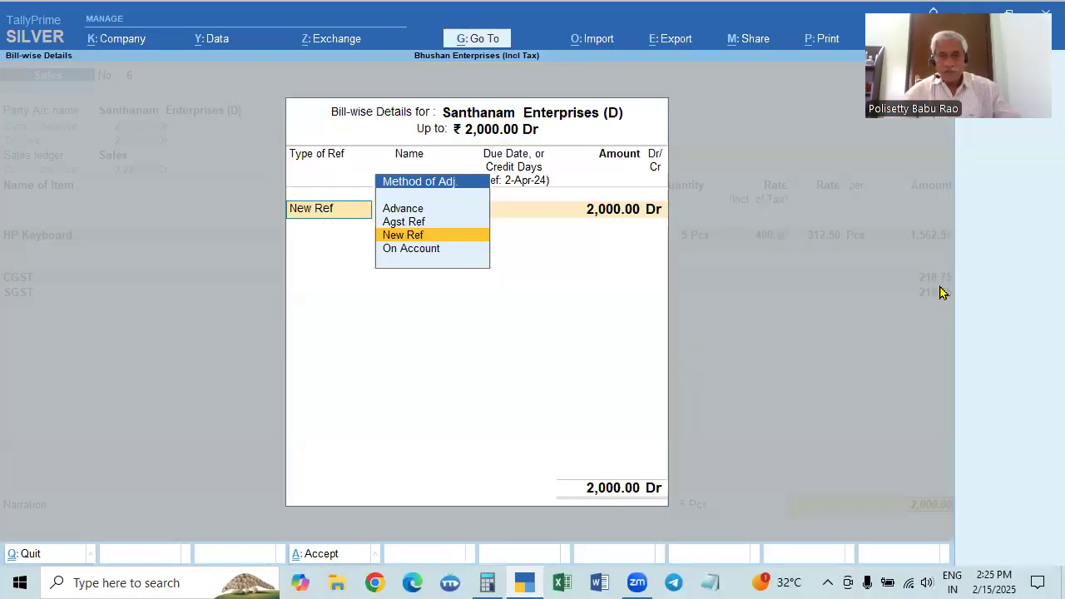
{"action": "key", "text": "Return"}
{"action": "key", "text": "Return"}
{"action": "key", "text": "Return"}
{"action": "key", "text": "Return"}
{"action": "key", "text": "Return"}
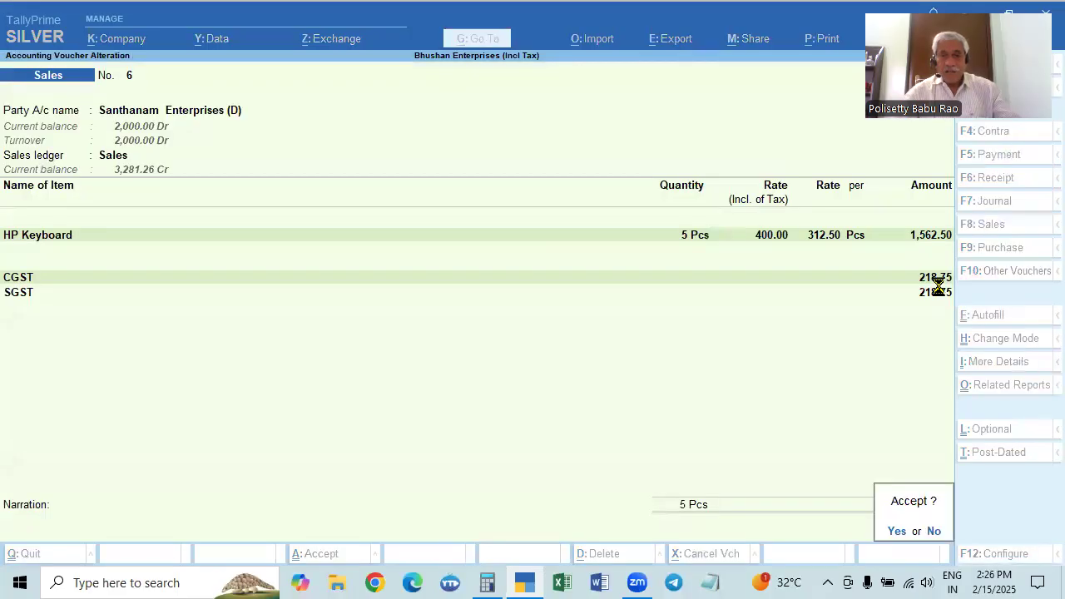
{"action": "key", "text": "Return"}
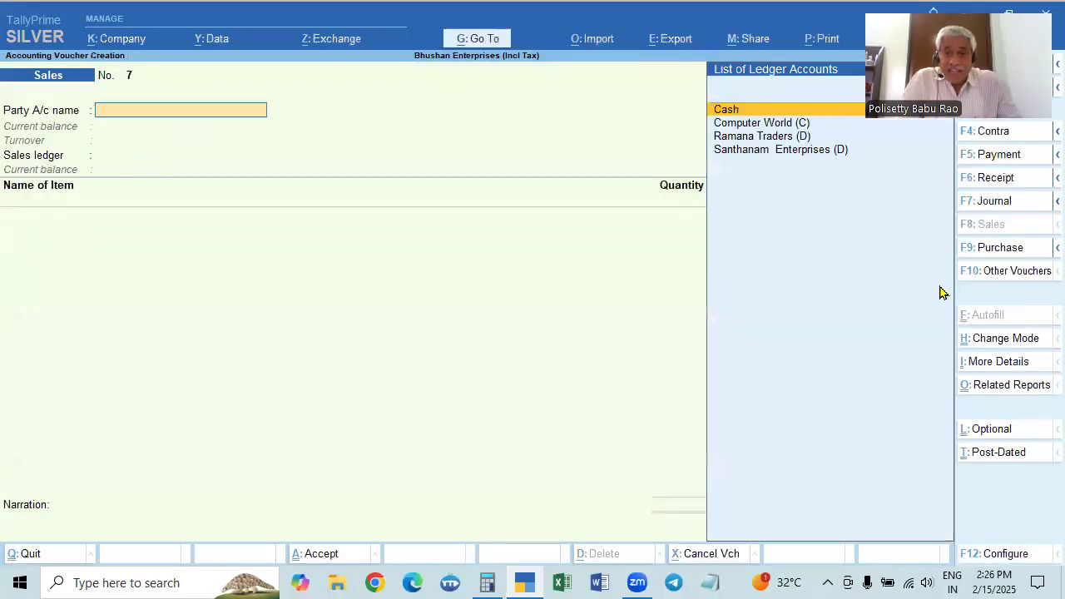
{"action": "key", "text": "Return"}
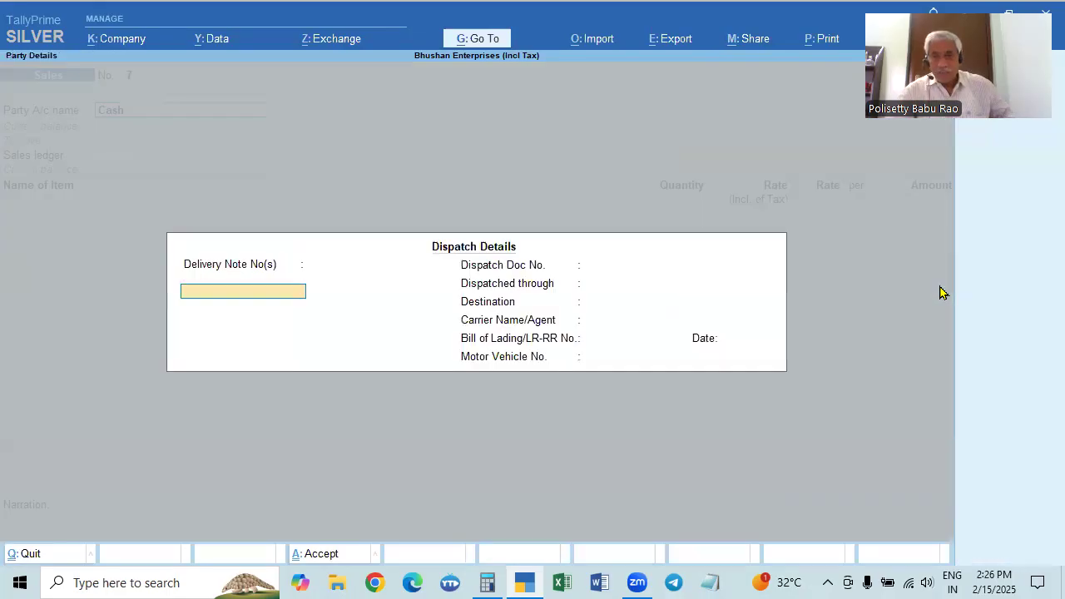
{"action": "key", "text": "ctrl+a"}
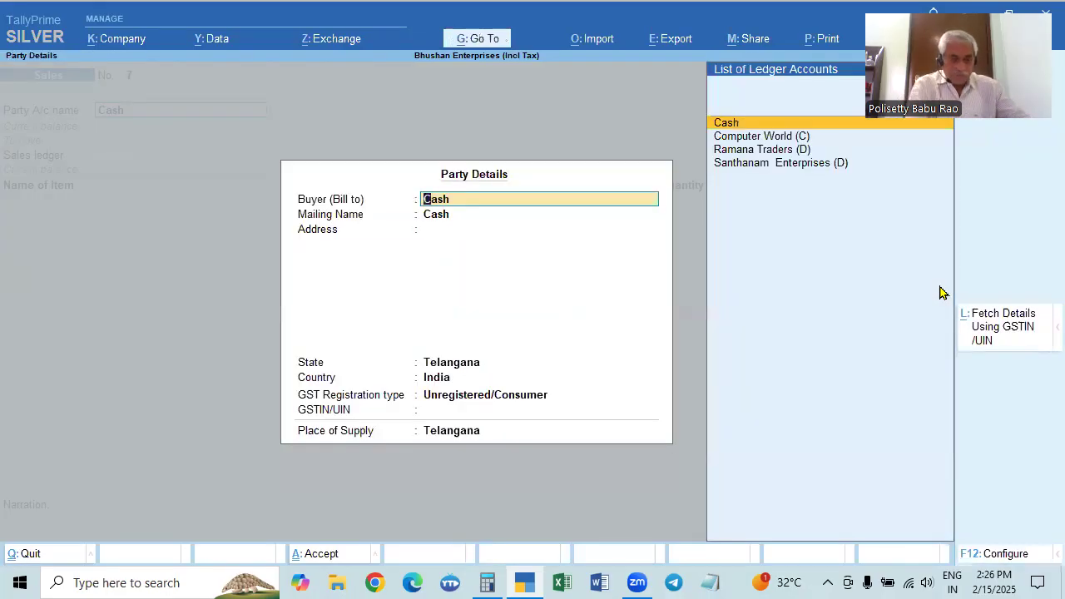
{"action": "type", "text": "`"}
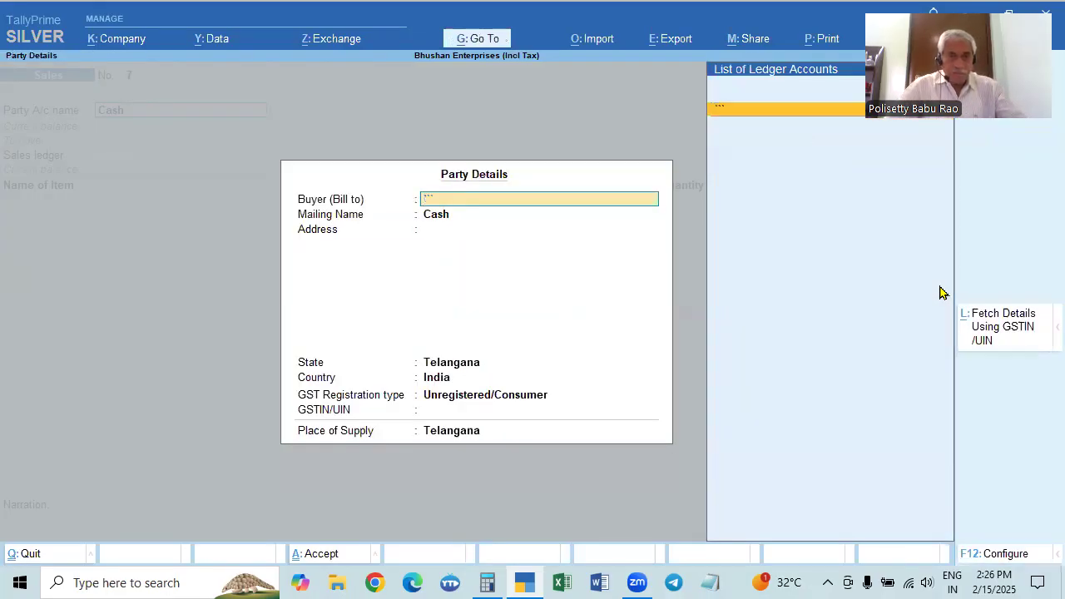
{"action": "key", "text": "BackSpace"}
{"action": "key", "text": "Escape"}
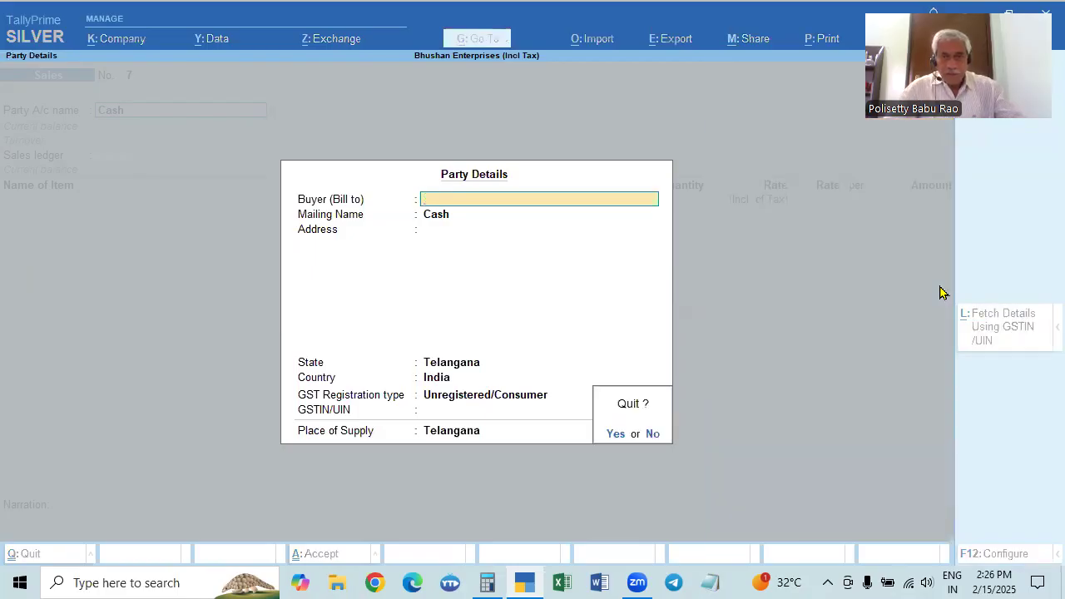
{"action": "key", "text": "y"}
{"action": "key", "text": "Escape"}
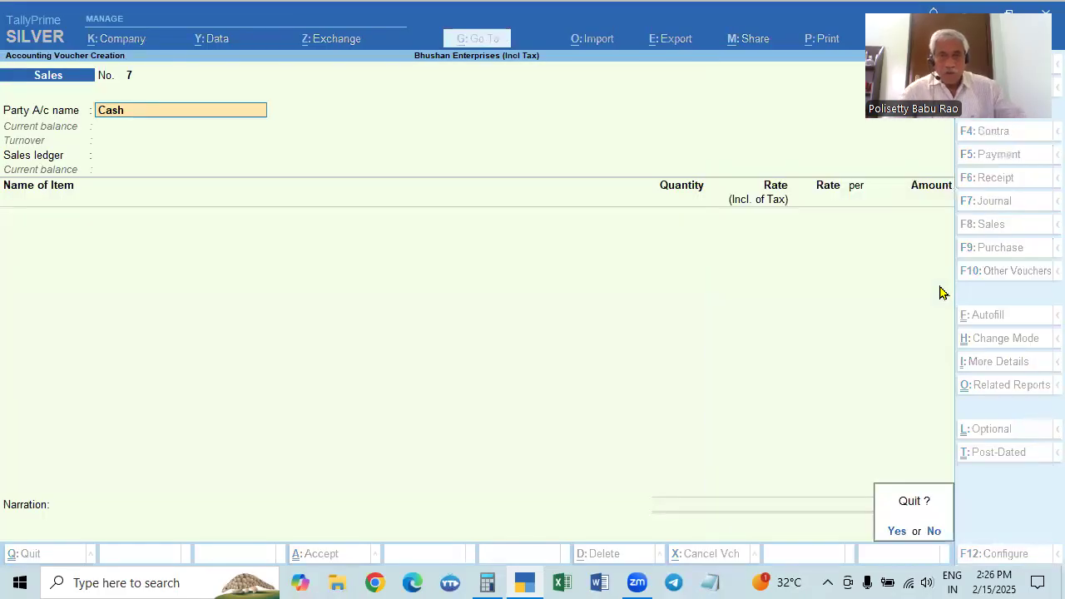
{"action": "key", "text": "y"}
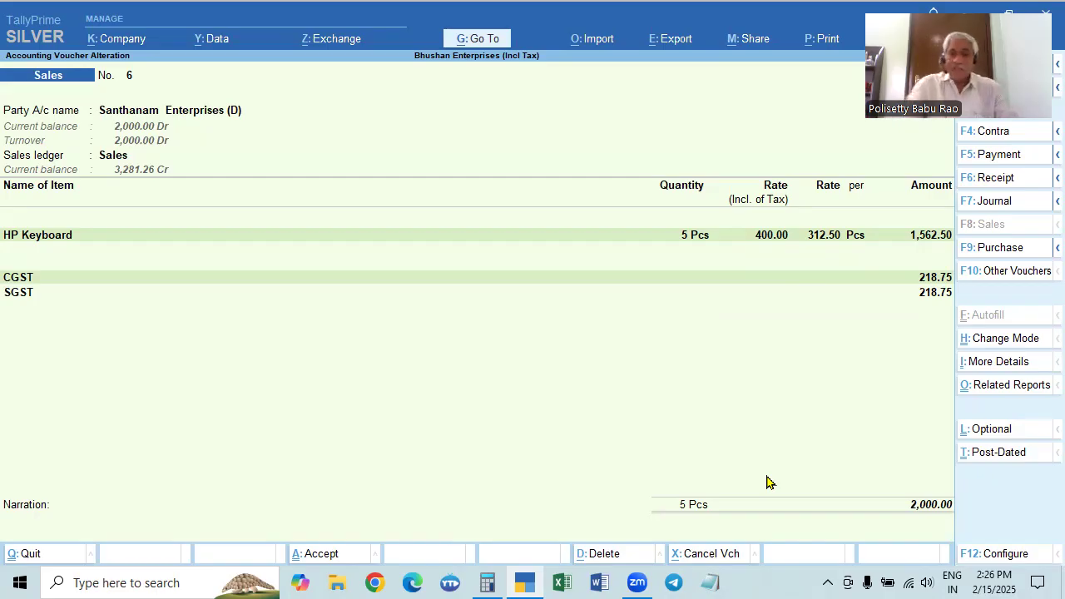
In sales voucher 6, clear the HP Keyboard's tax-inclusive rate, try a tax-exclusive rate of 400, and recalculate the CGST and SGST amounts
{"action": "left_click", "coordinate": [836, 237]}
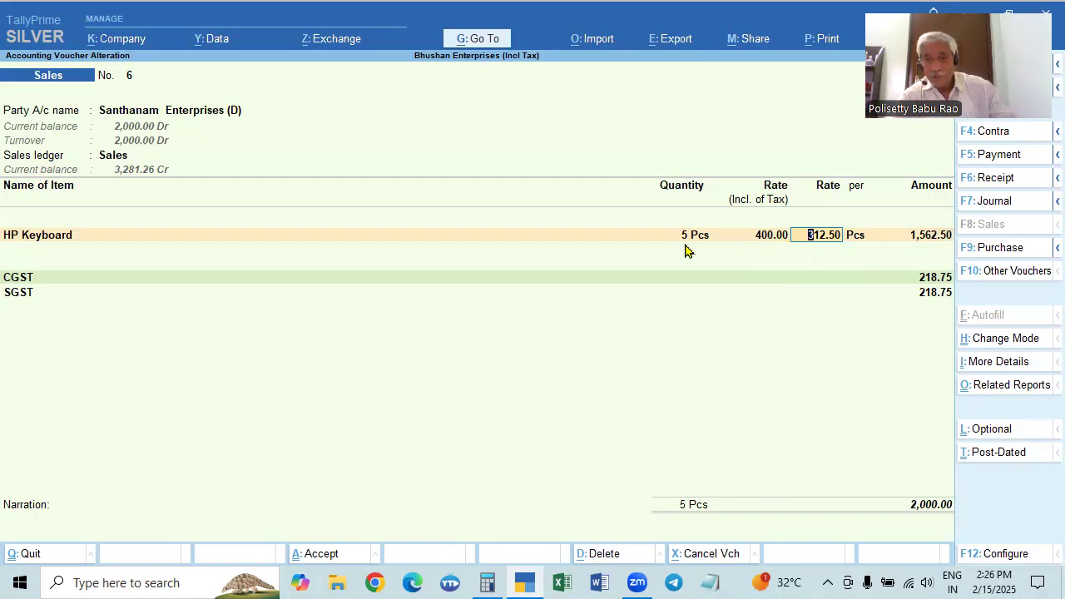
{"action": "left_click", "coordinate": [765, 239]}
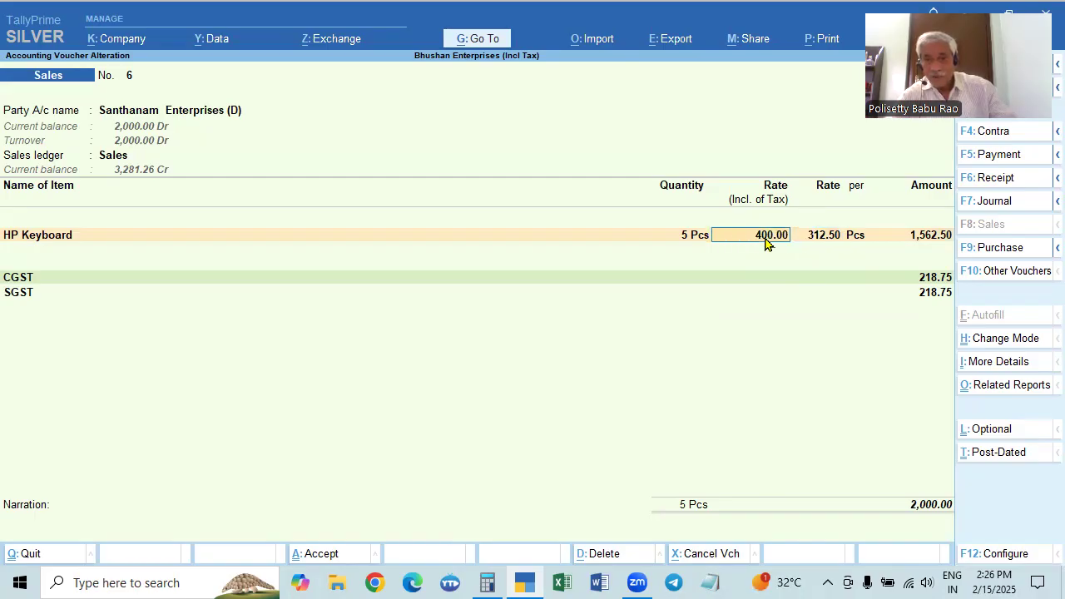
{"action": "key", "text": "BackSpace"}
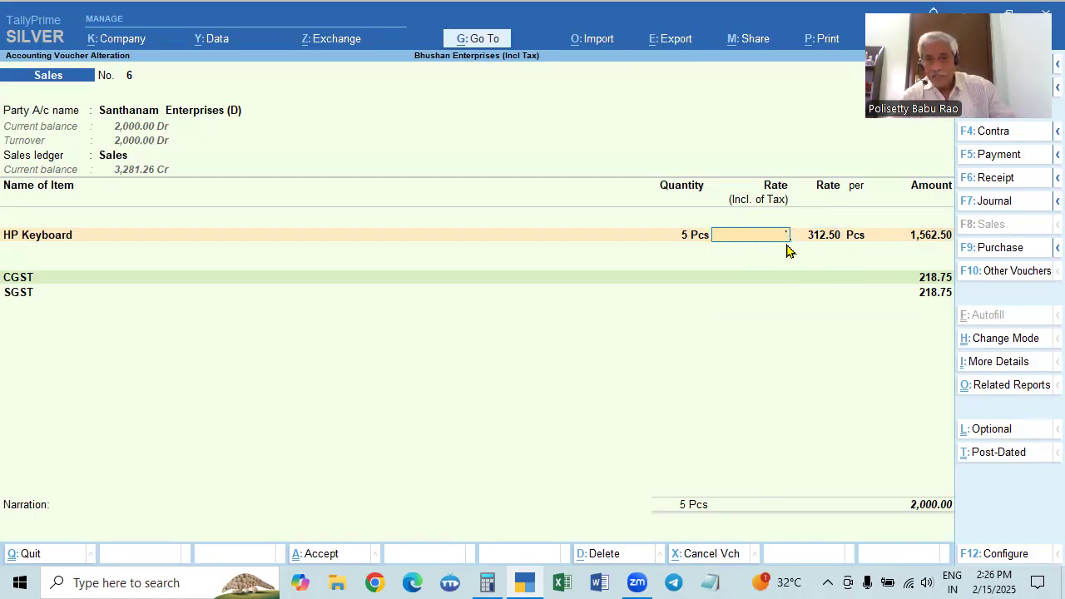
{"action": "key", "text": "Return"}
{"action": "type", "text": "400"}
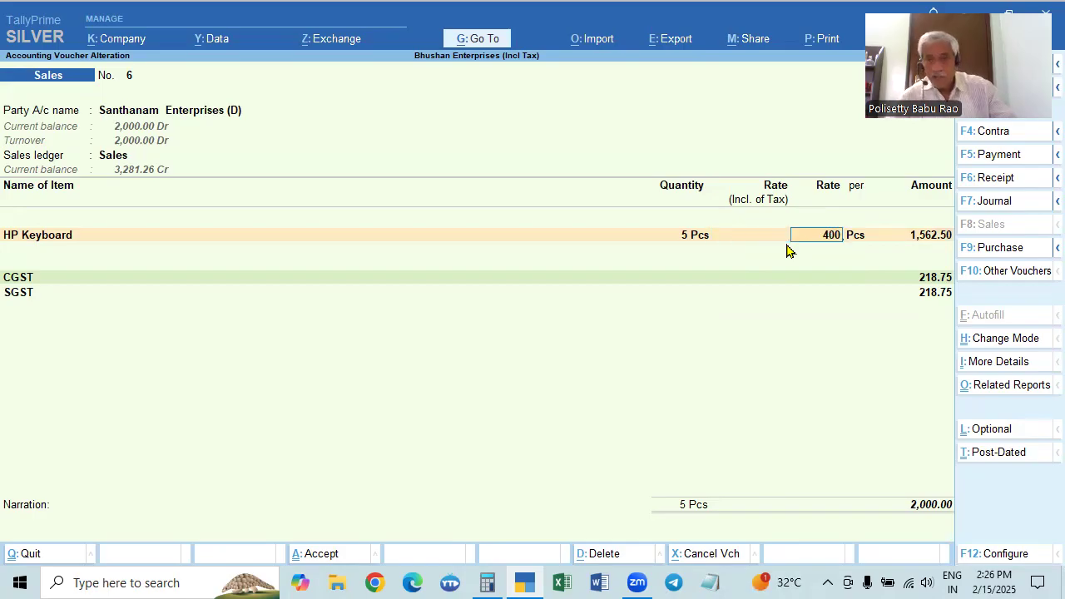
{"action": "key", "text": "Return"}
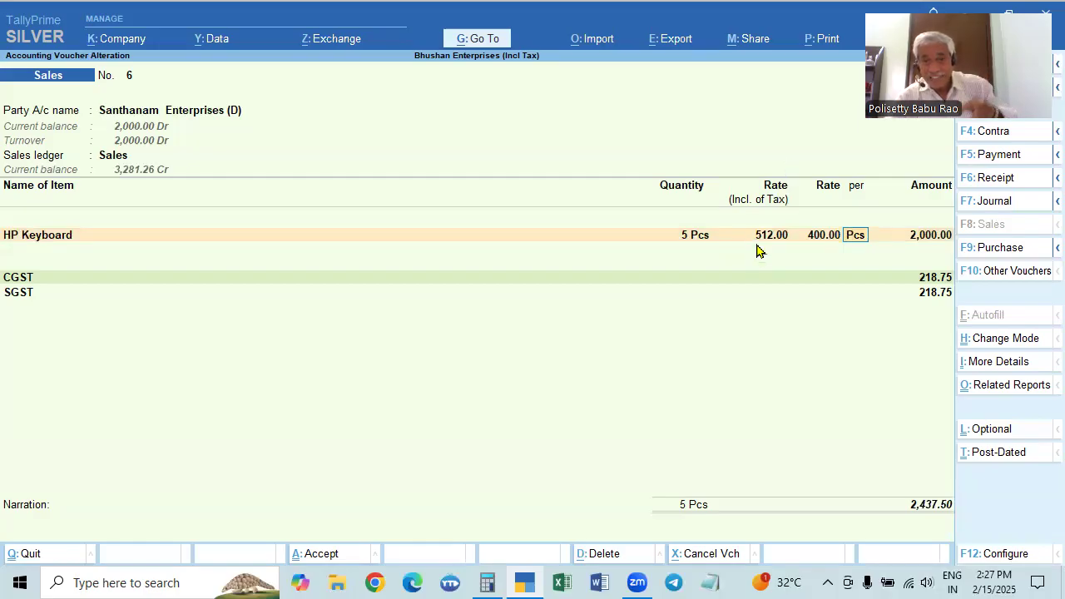
{"action": "key", "text": "Return"}
{"action": "key", "text": "Return"}
{"action": "key", "text": "Return"}
{"action": "key", "text": "Return"}
{"action": "key", "text": "Return"}
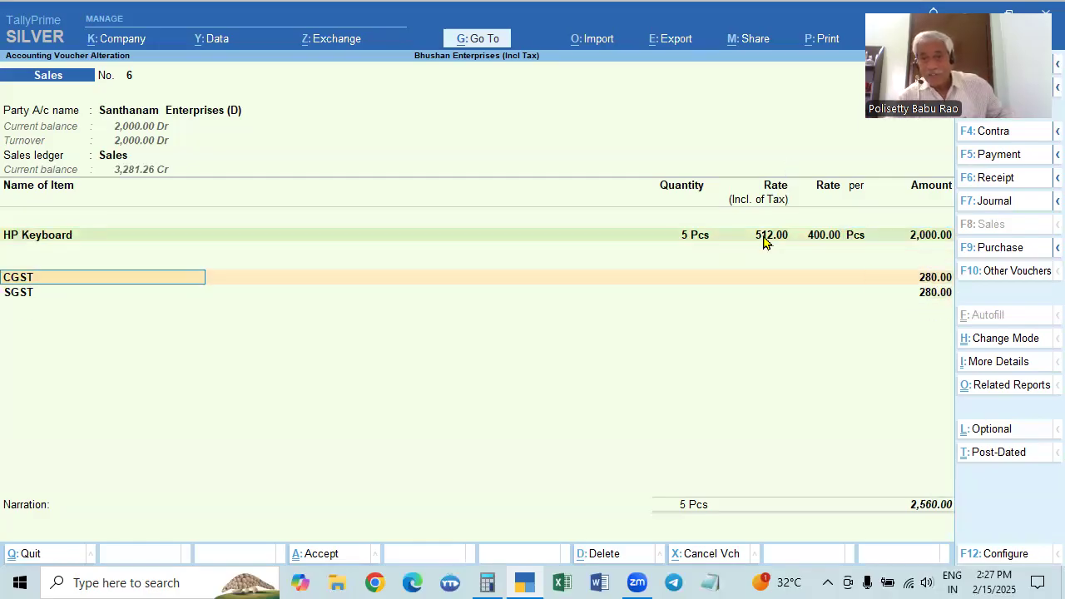
{"action": "key", "text": "Return"}
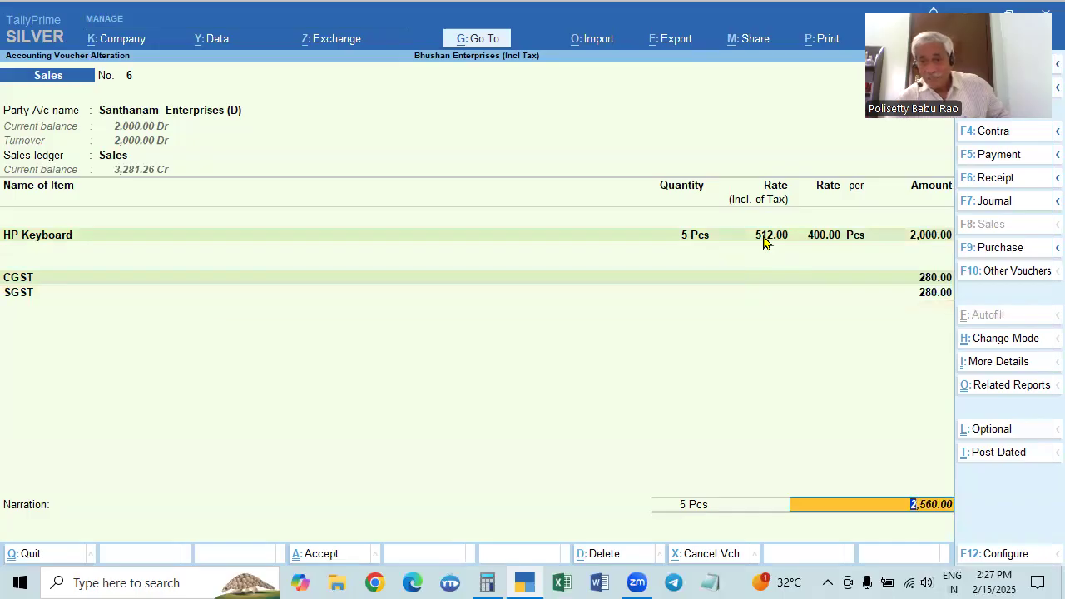
{"action": "key", "text": "Return"}
{"action": "key", "text": "Escape"}
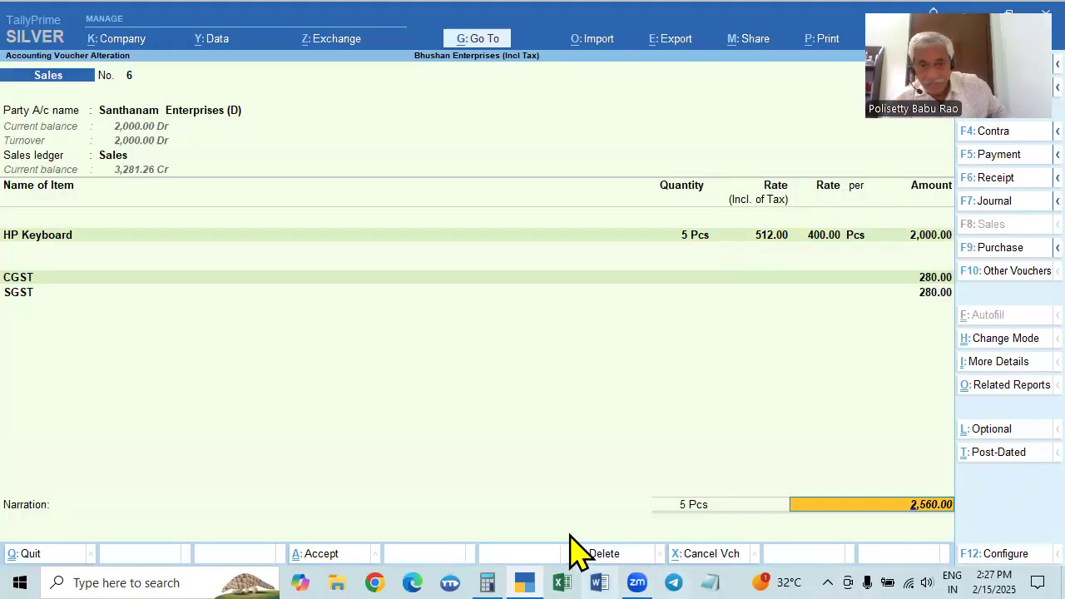
Switch to Calculator, divide 2560 by 5 to check the tax-inclusive unit rate, and clear the calculation
{"action": "left_click", "coordinate": [488, 582]}
{"action": "type", "text": "2560/"}
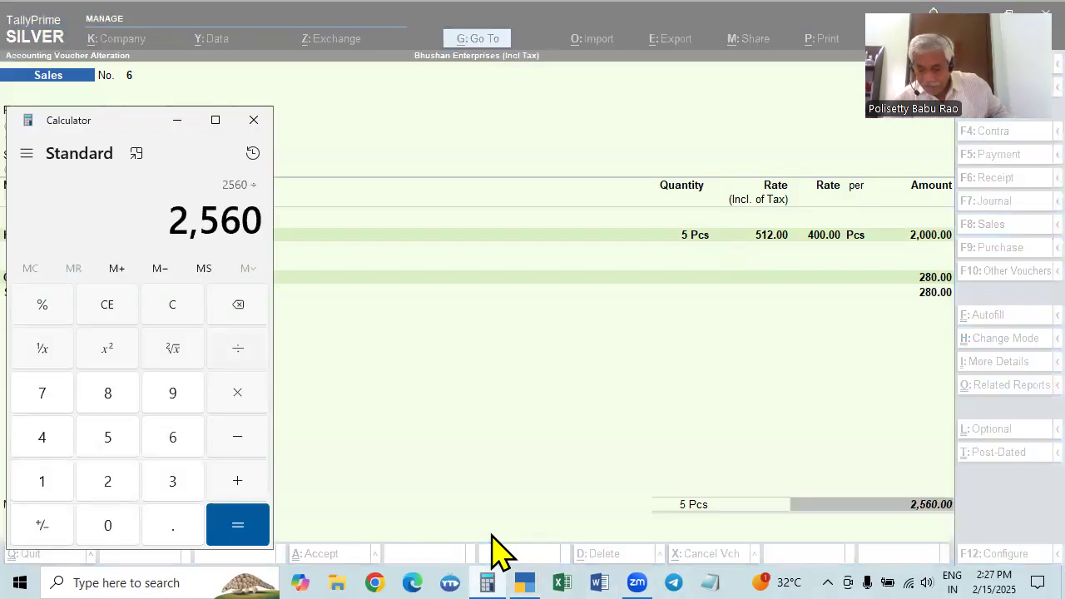
{"action": "type", "text": "5"}
{"action": "key", "text": "Return"}
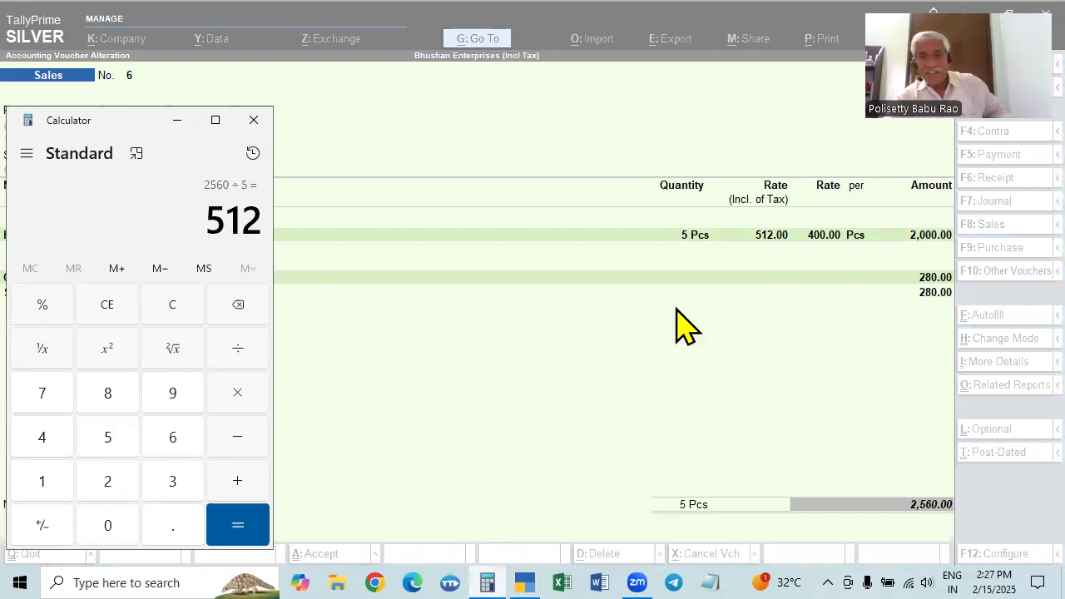
{"action": "key", "text": "Escape"}
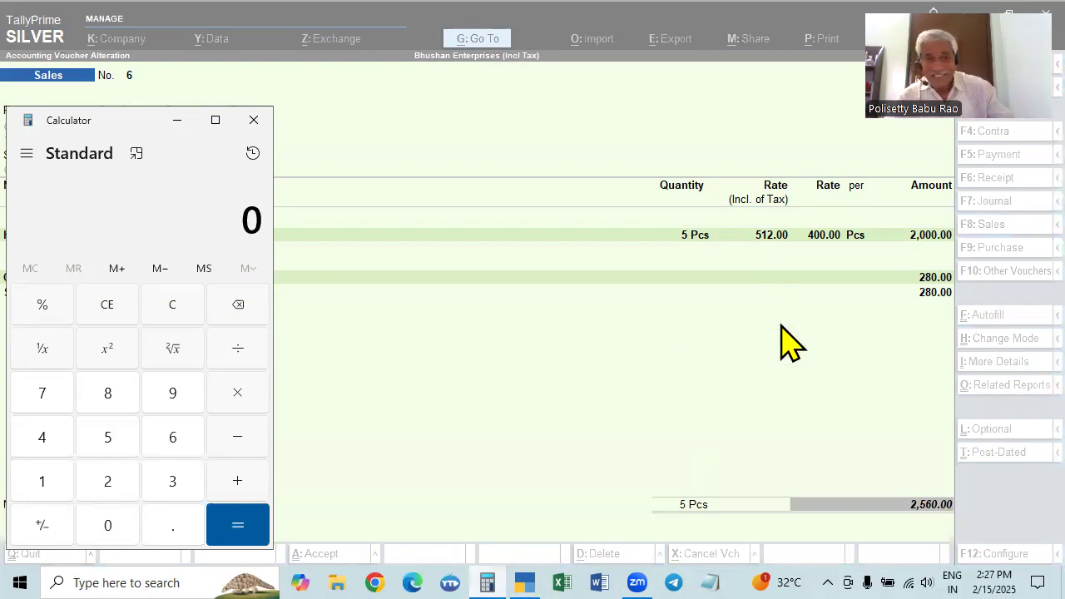
Back in TallyPrime, set the HP Keyboard's tax-inclusive rate to 400 and accept the recalculated rate, item amount and CGST line
{"action": "left_click", "coordinate": [771, 240]}
{"action": "left_click", "coordinate": [823, 240]}
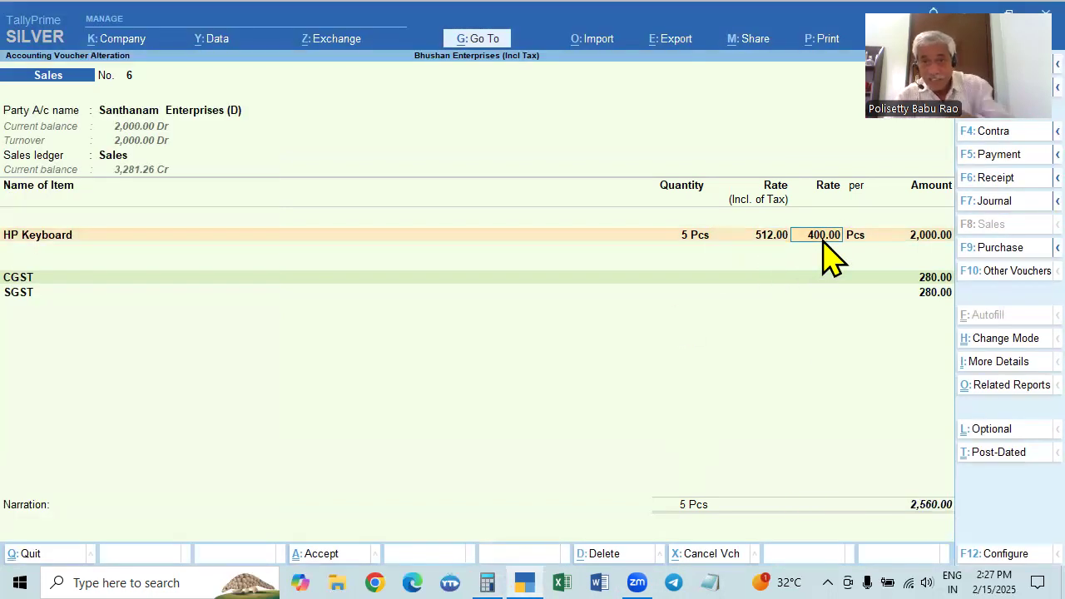
{"action": "key", "text": "shift+Tab"}
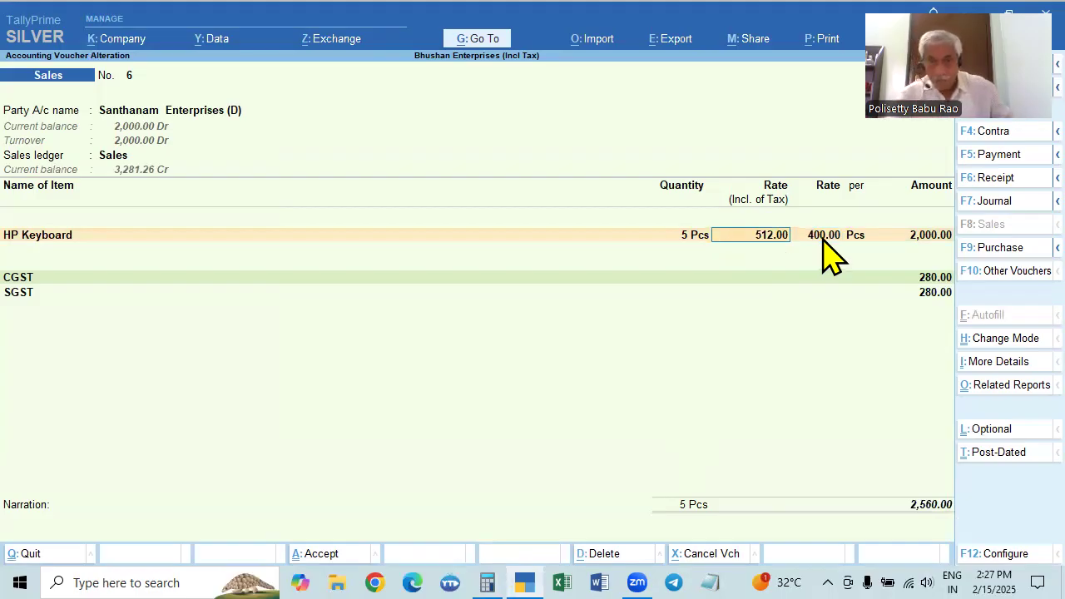
{"action": "type", "text": "400"}
{"action": "key", "text": "Return"}
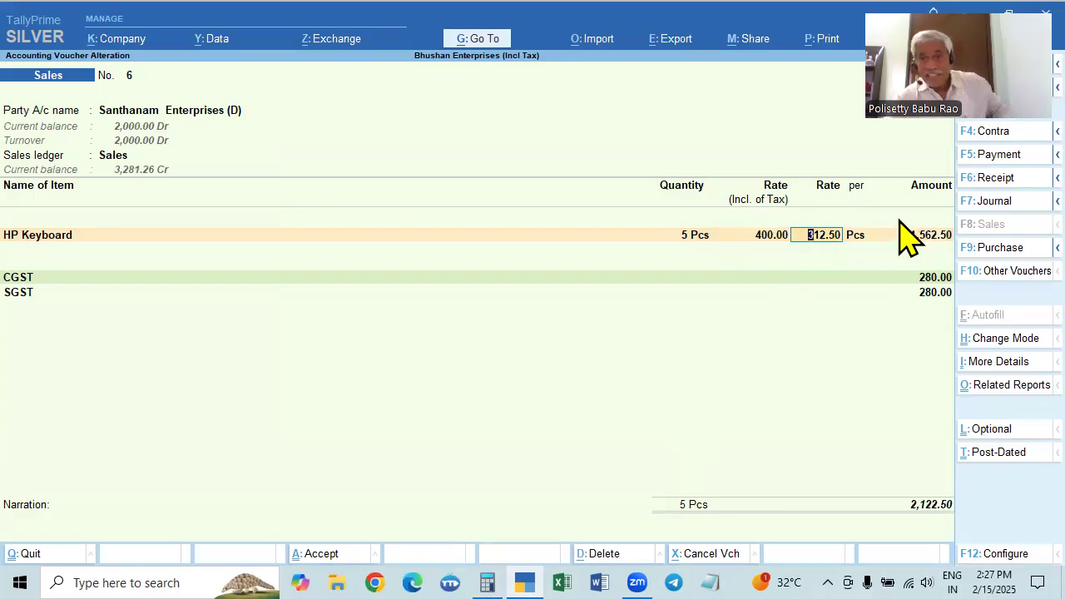
{"action": "key", "text": "Return"}
{"action": "key", "text": "Return"}
Accept the SGST line and invoice total, leave the narration blank, and save the altered sales voucher
{"action": "key", "text": "Return"}
{"action": "key", "text": "Return"}
{"action": "key", "text": "Return"}
{"action": "key", "text": "Return"}
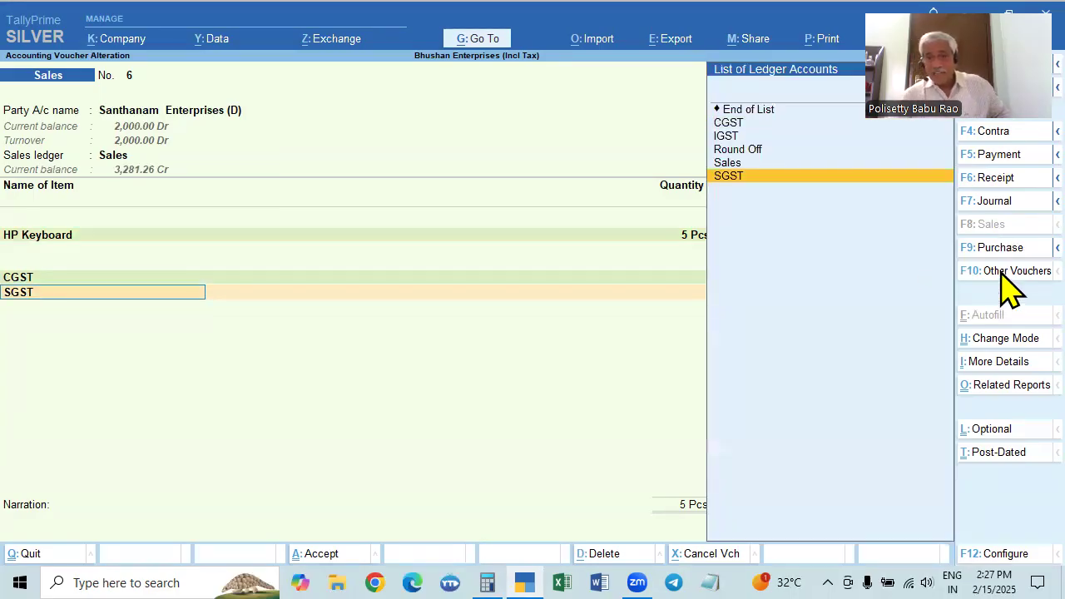
{"action": "key", "text": "Return"}
{"action": "key", "text": "Return"}
{"action": "key", "text": "Return"}
{"action": "key", "text": "Return"}
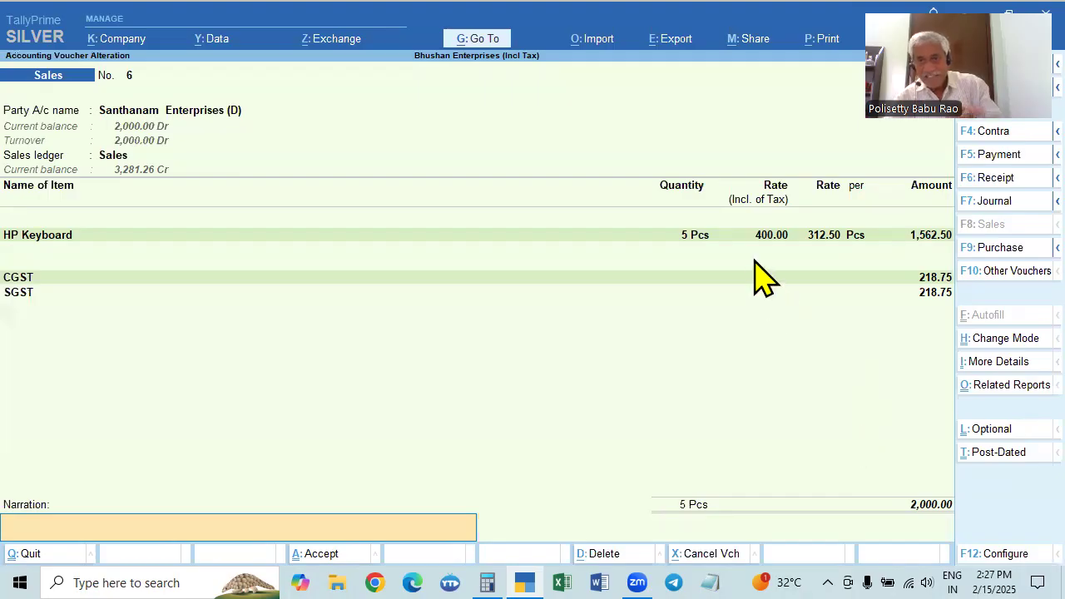
{"action": "key", "text": "Return"}
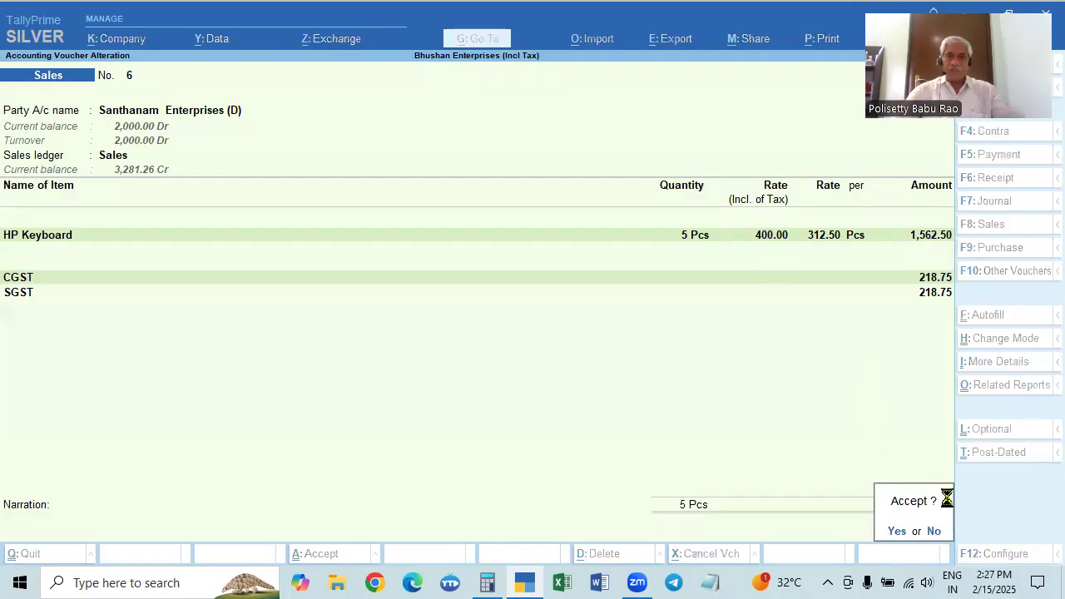
{"action": "key", "text": "Return"}
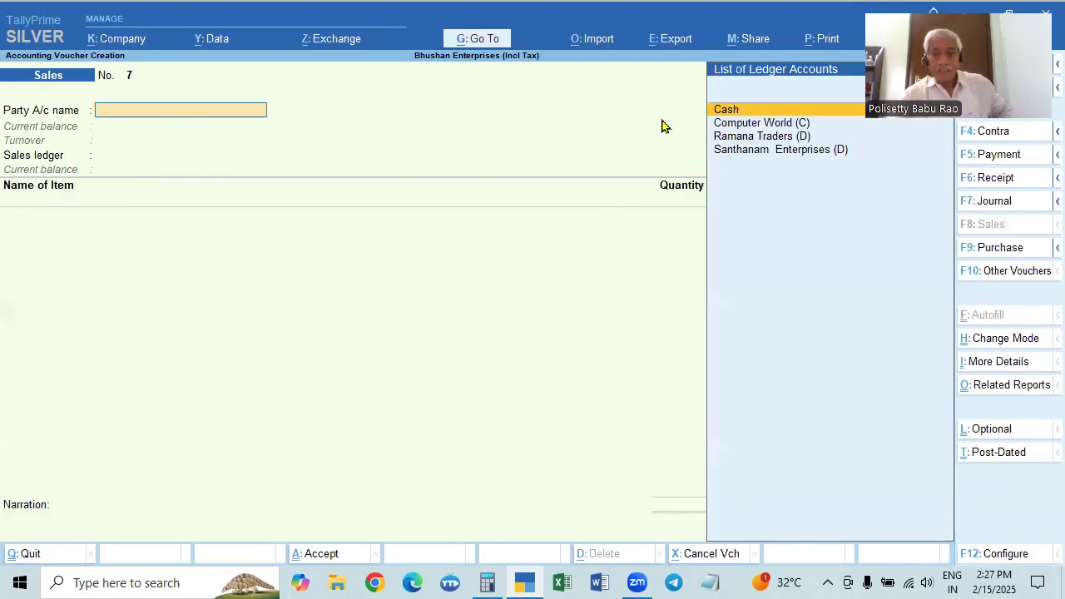